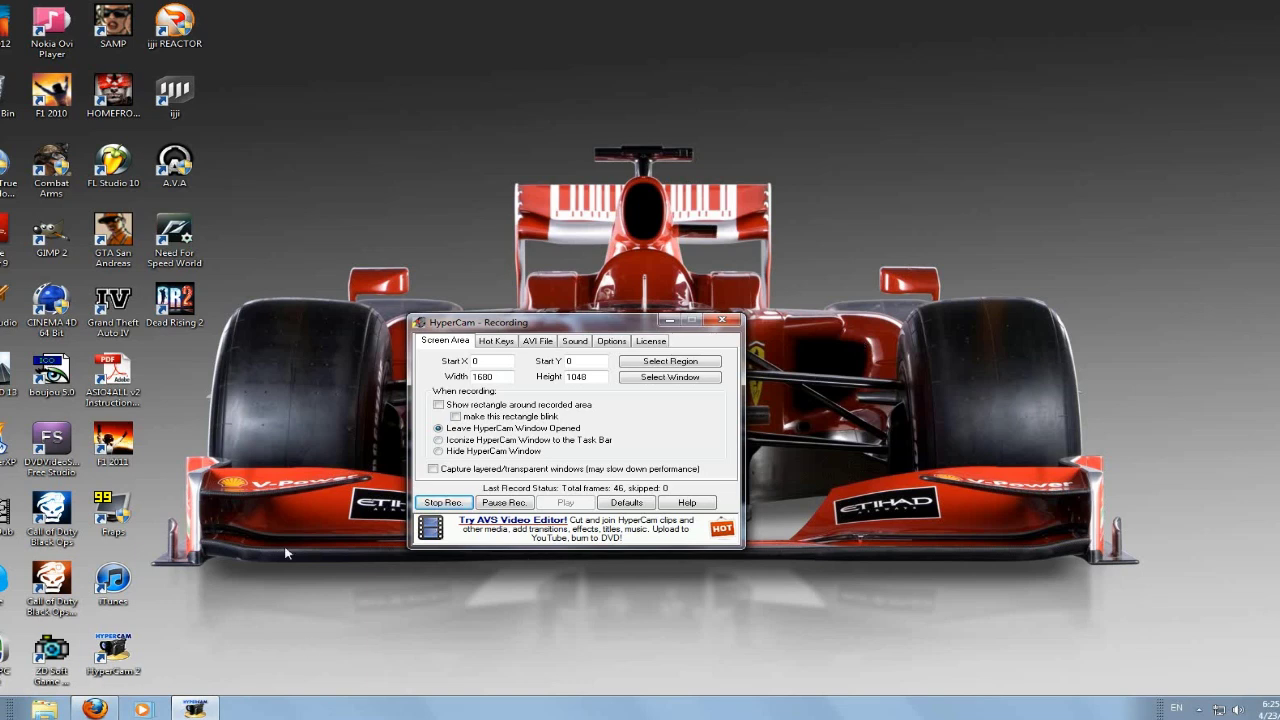
Move and minimize the HyperCam window, and switch to Firefox with the GTA IV Real Car Pack video page
left_click_drag(533, 322, 564, 285)
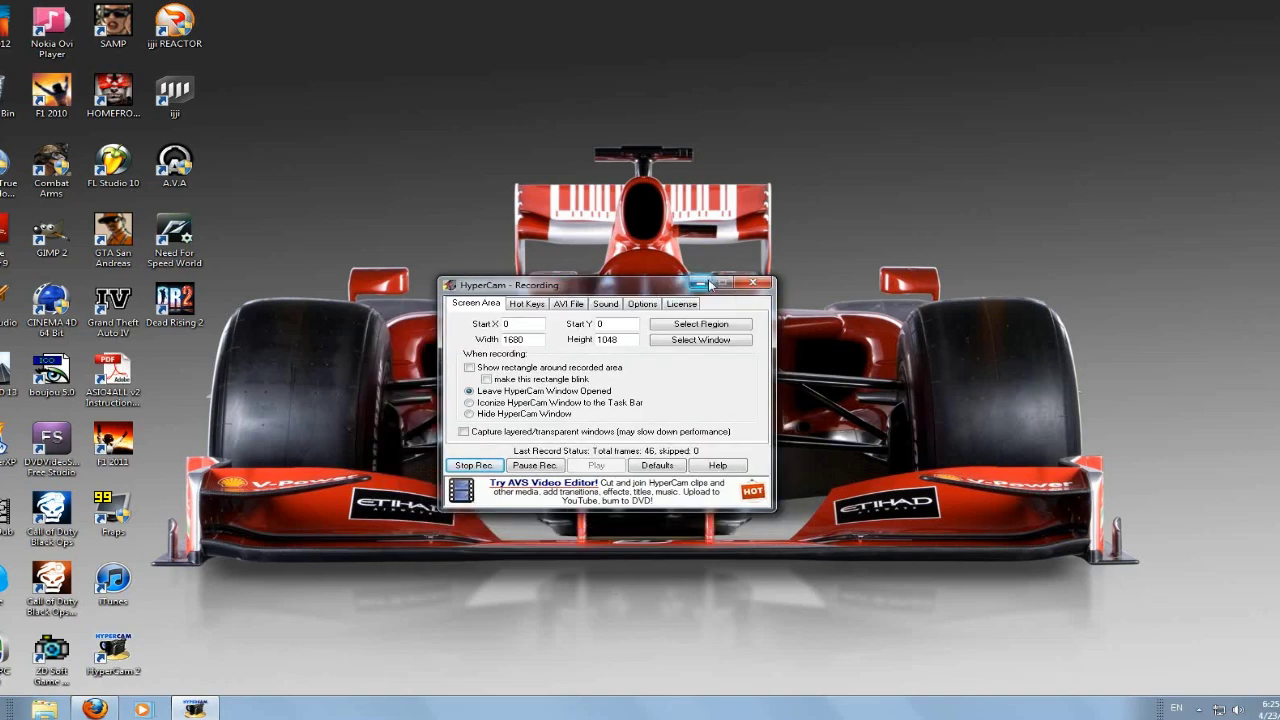
left_click(707, 284)
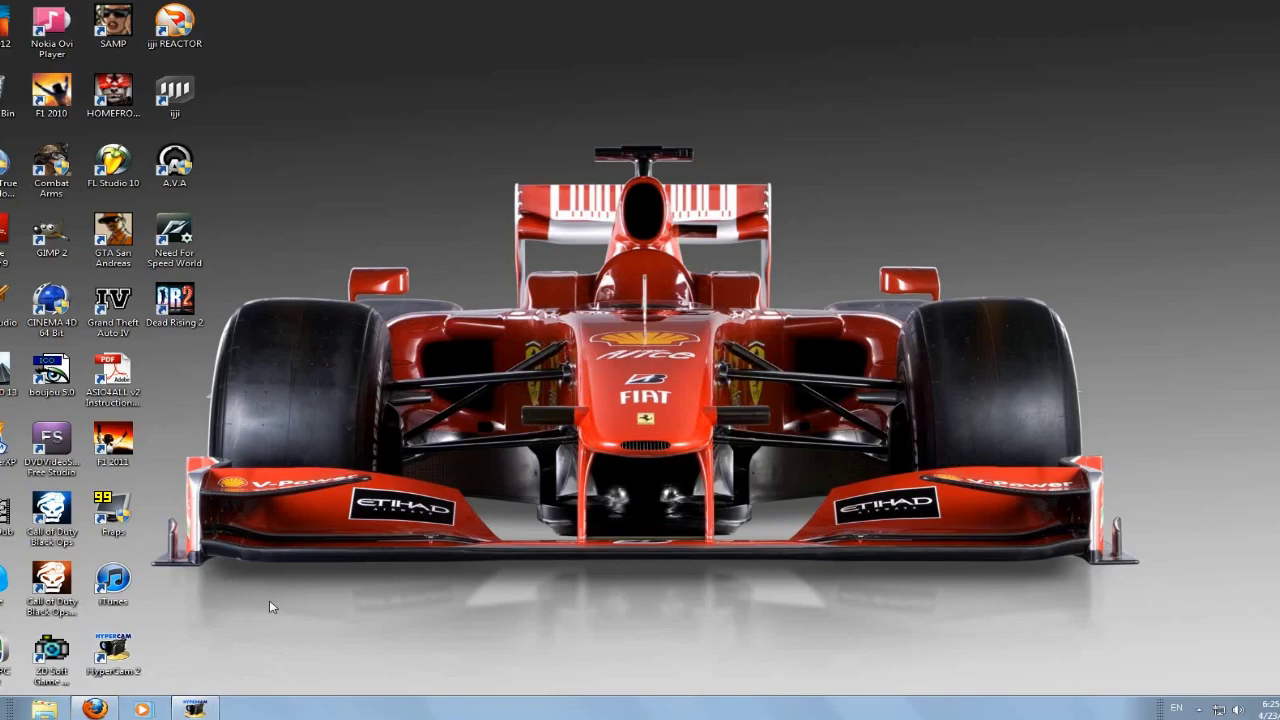
left_click(94, 708)
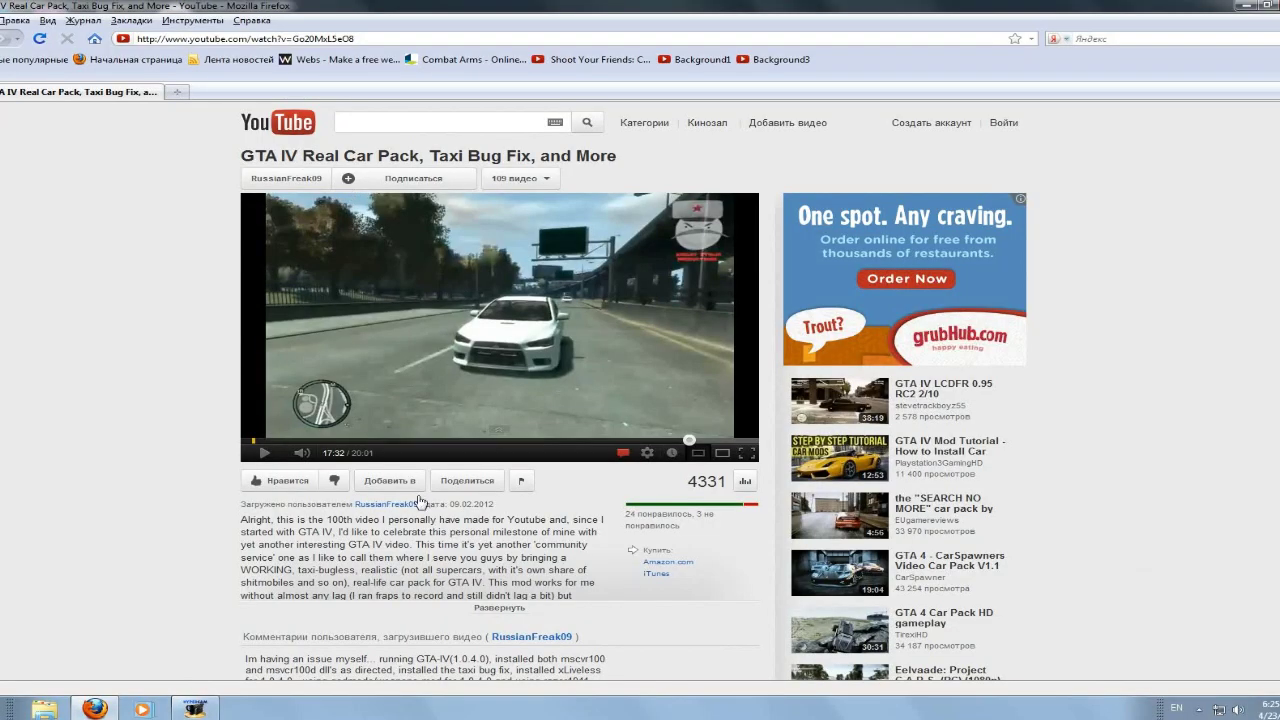
Preview the car pack video briefly, skip back to about 7:10, play a moment of it and pause it
left_click(268, 454)
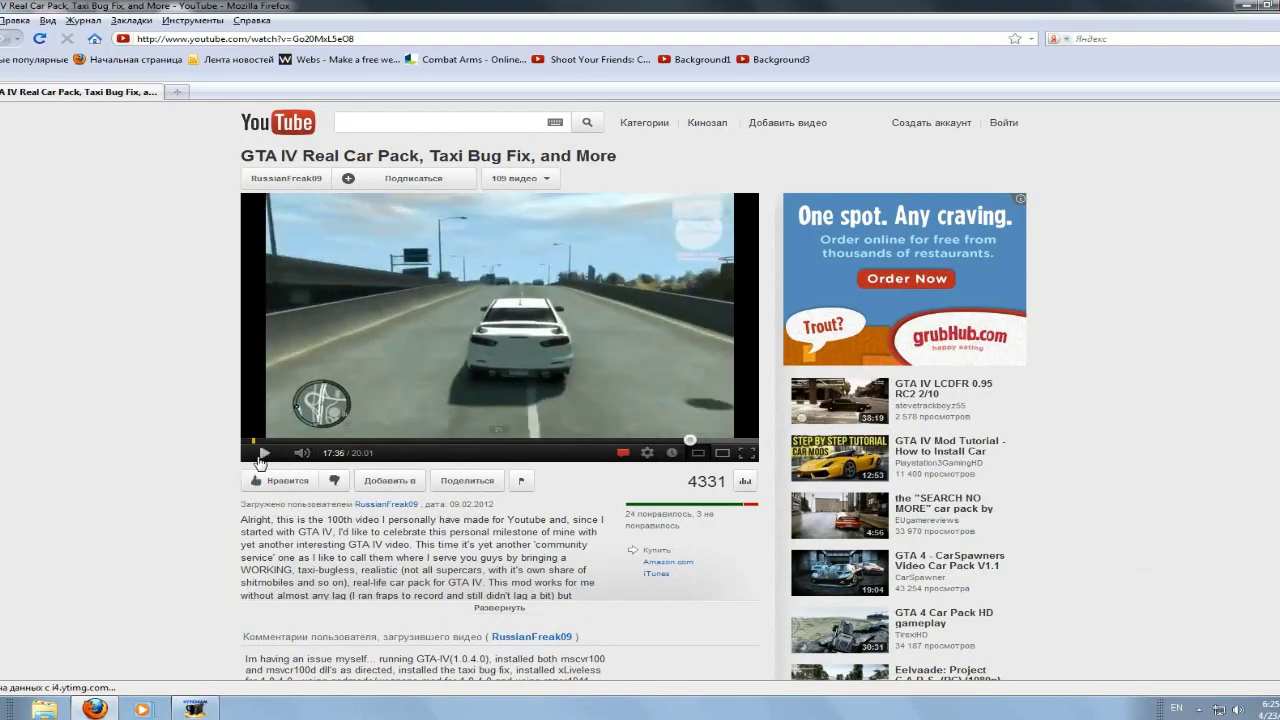
left_click(262, 453)
left_click(263, 453)
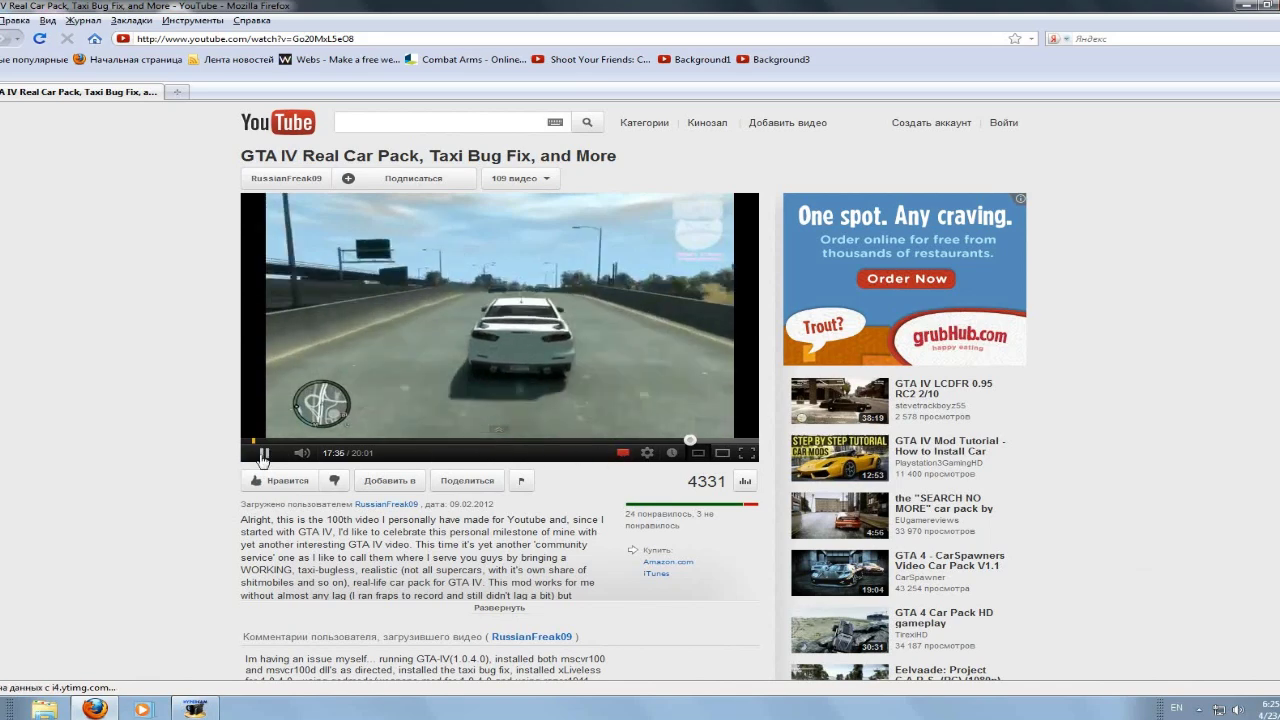
left_click(474, 386)
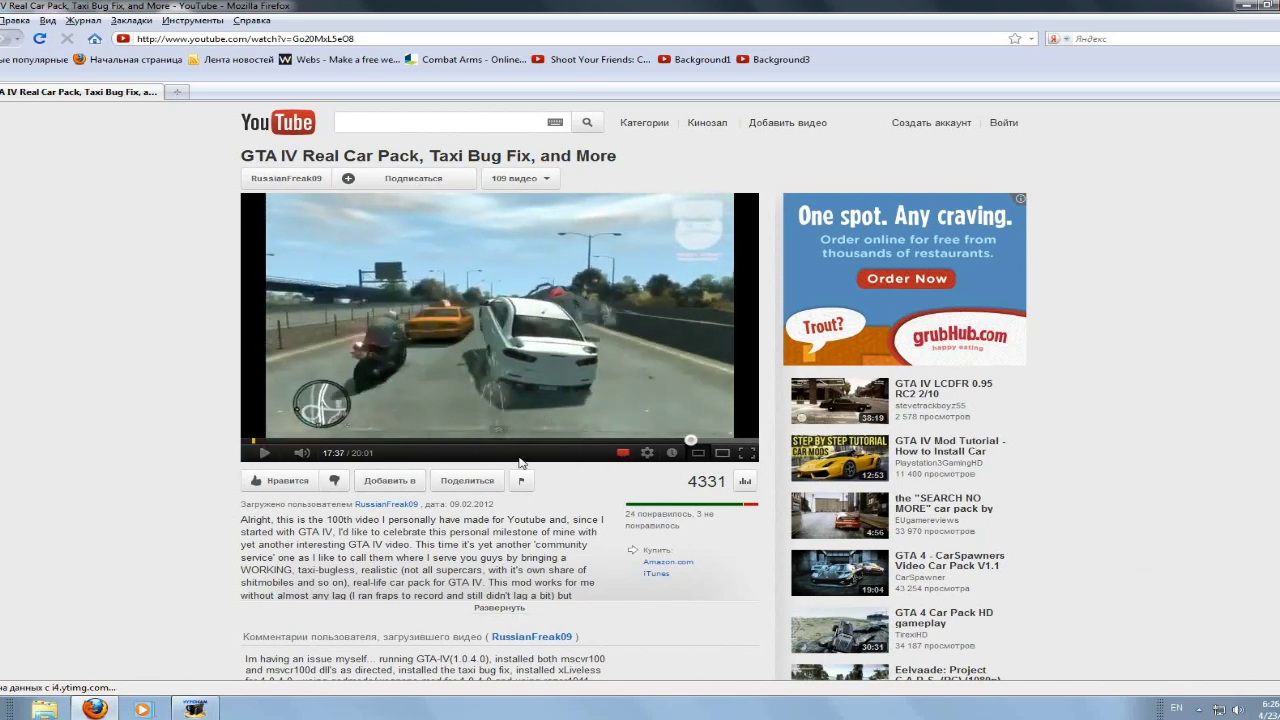
left_click(429, 443)
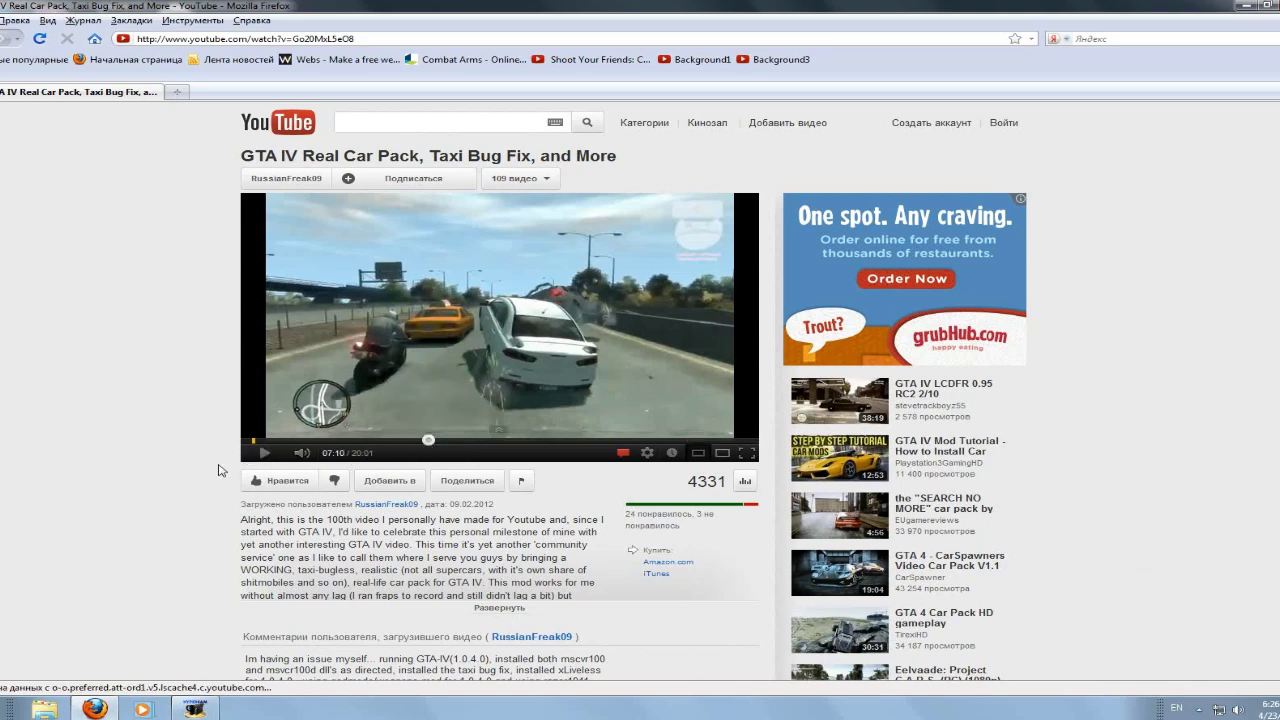
left_click(265, 455)
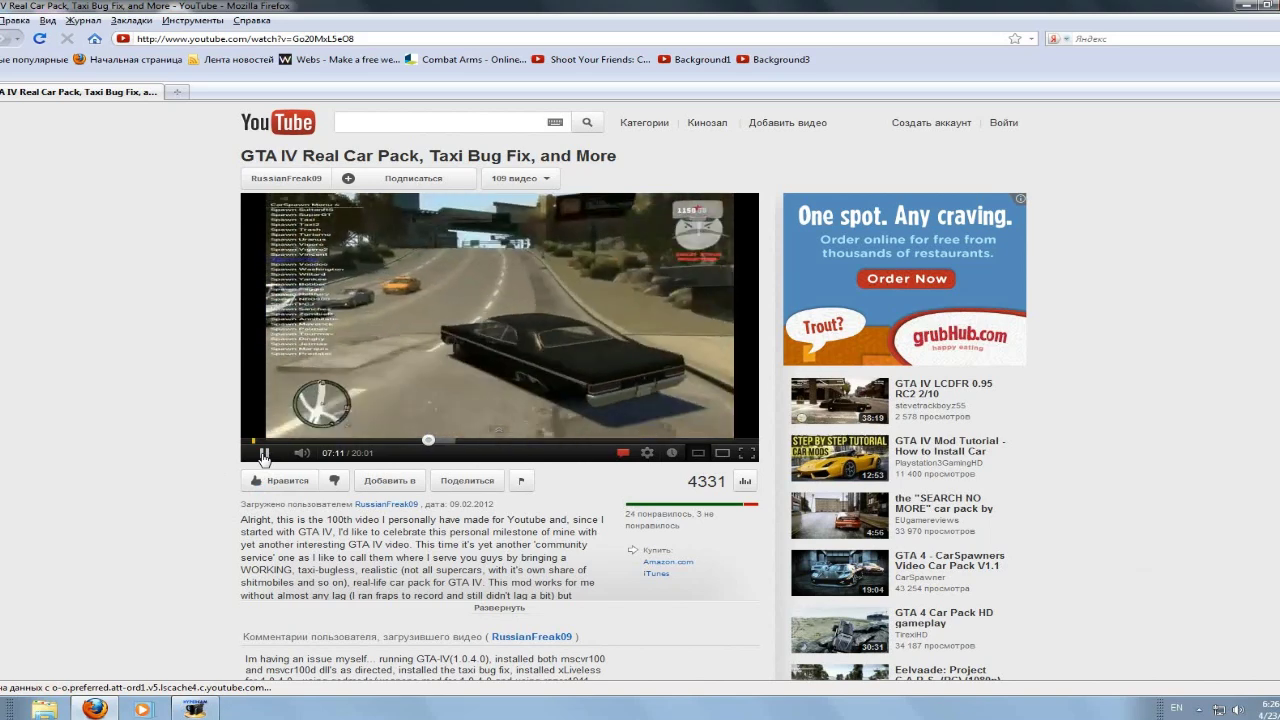
left_click(265, 455)
Read through the uploader and viewer comments below the video for reported mod problems, and return to the video
scroll(531, 493, "down", 3)
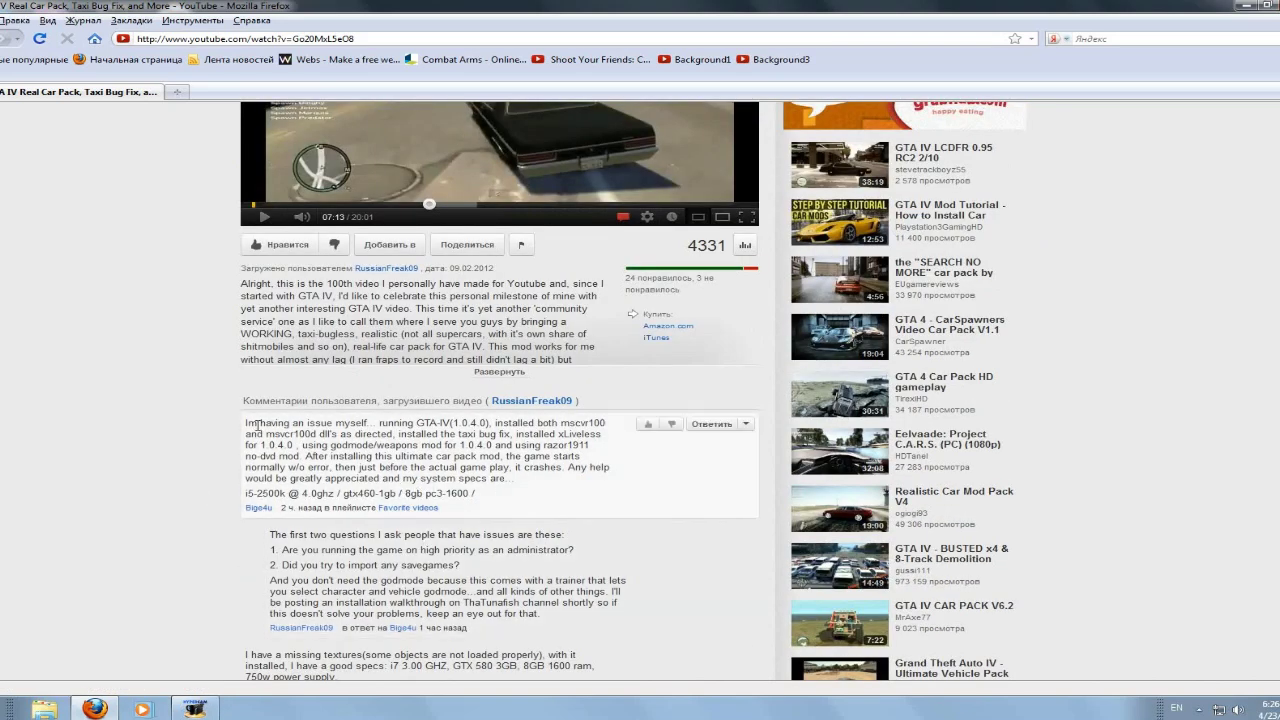
left_click_drag(258, 426, 384, 426)
left_click(250, 517)
scroll(228, 545, "down", 2)
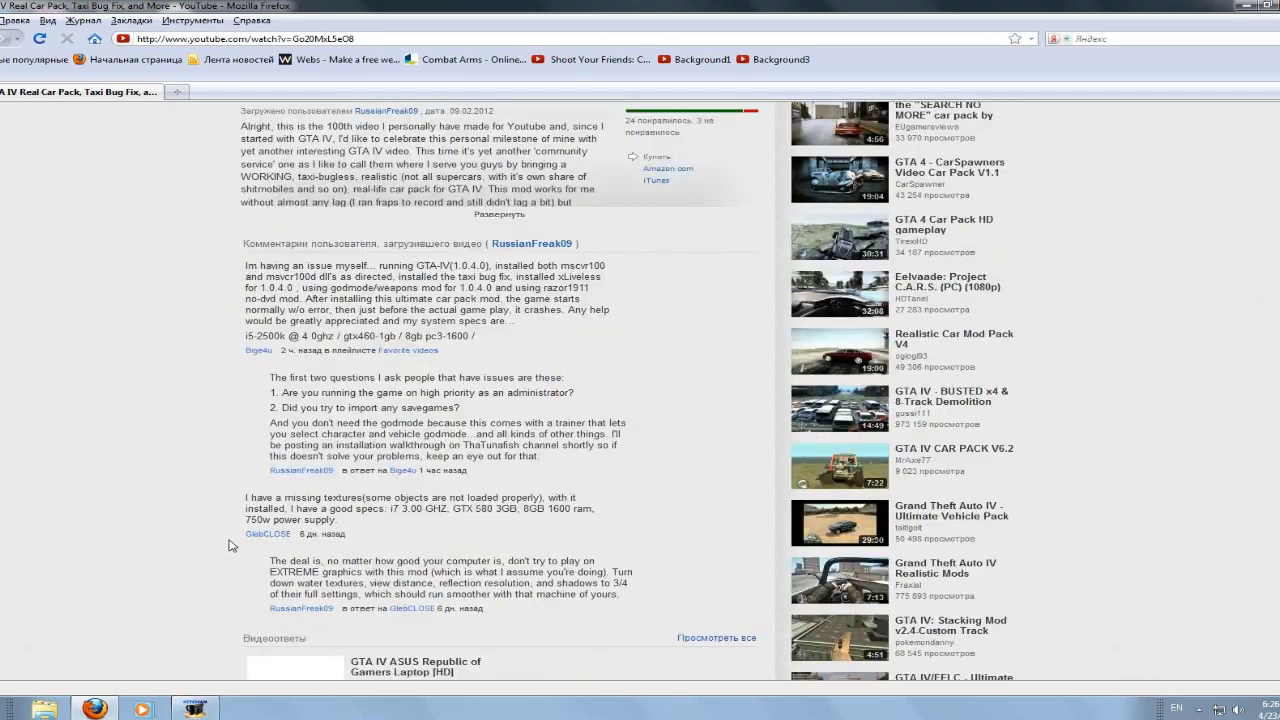
left_click_drag(283, 497, 371, 497)
scroll(148, 515, "down", 4)
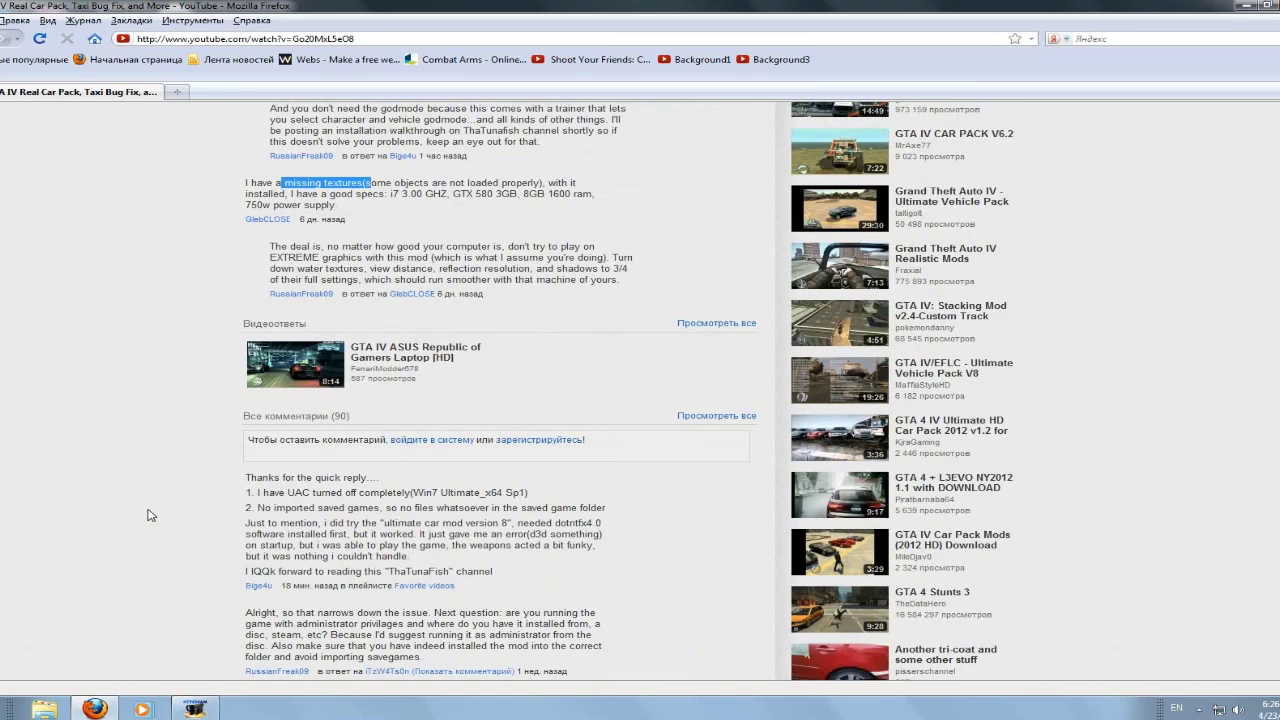
scroll(182, 511, "down", 2)
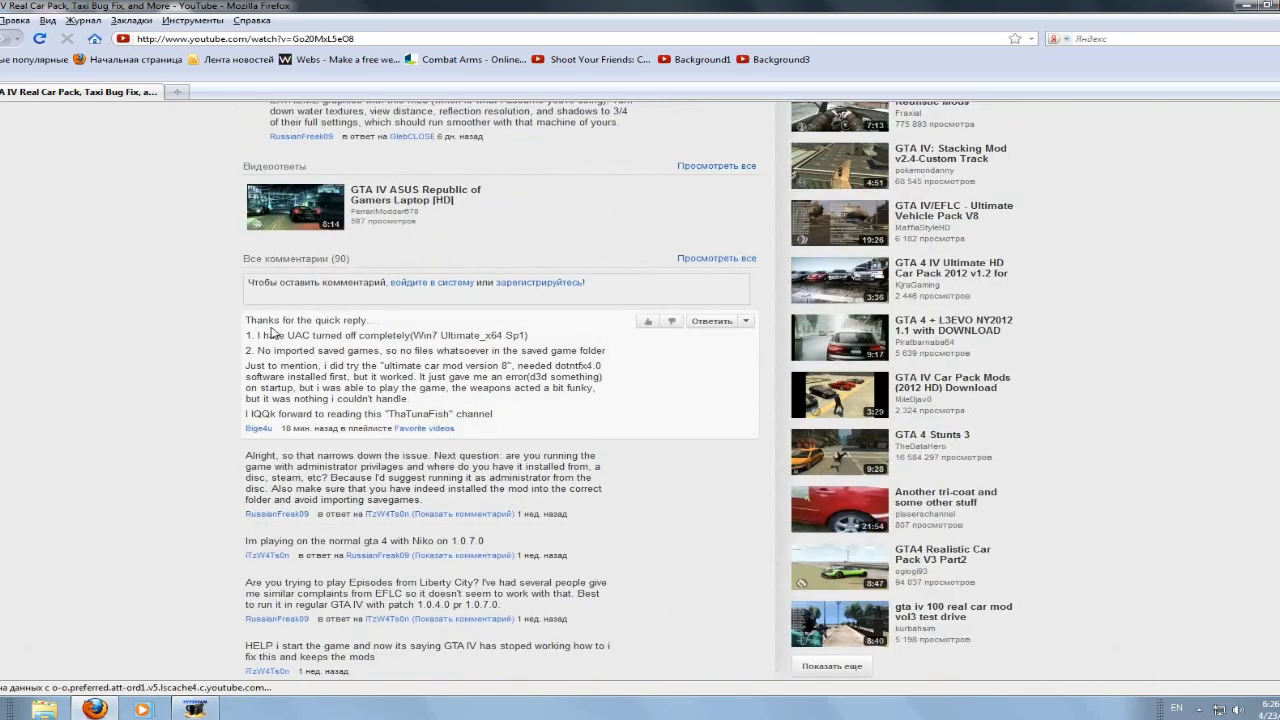
left_click_drag(270, 320, 382, 320)
left_click(160, 333)
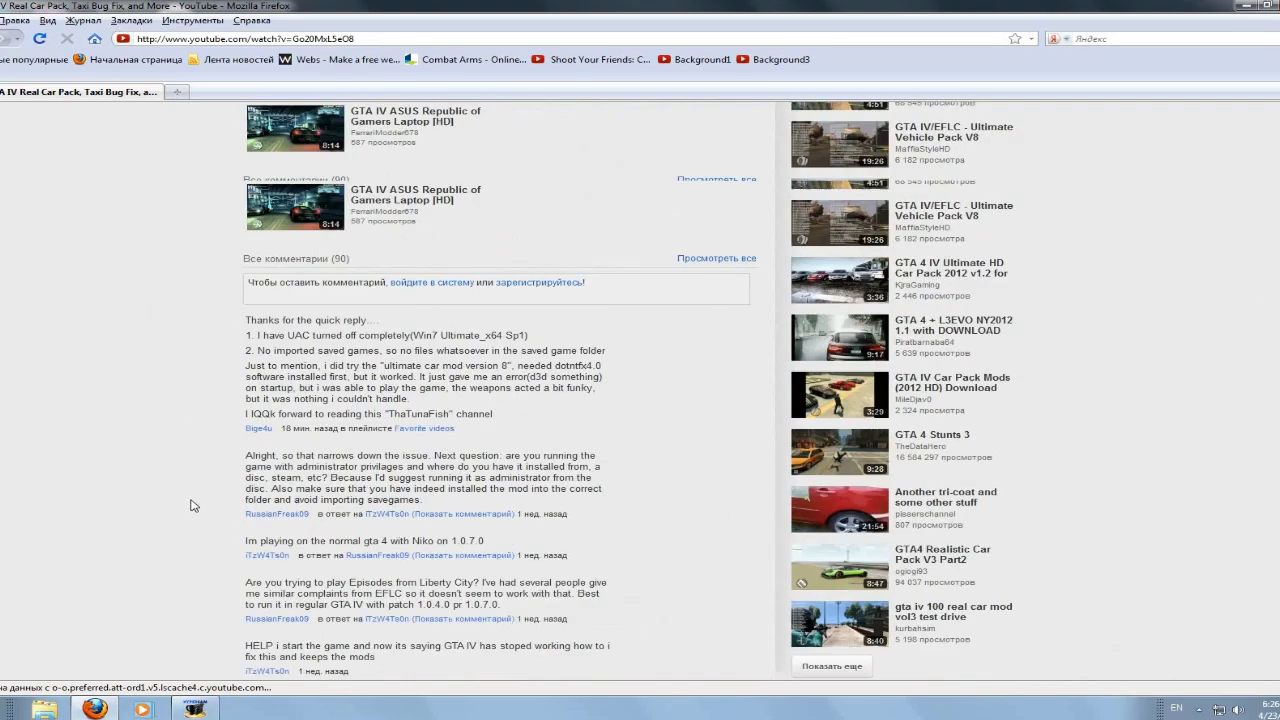
scroll(243, 486, "up", 15)
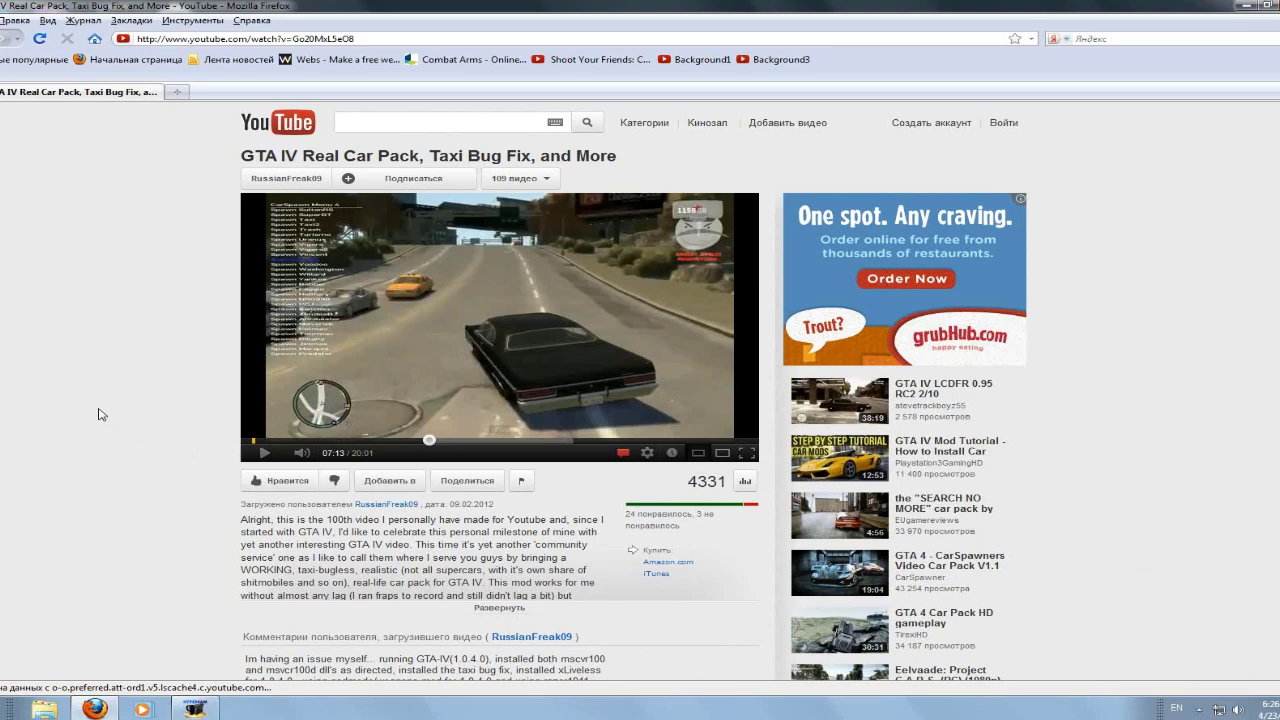
Read the components list in the video's full description and open the car pack's Hotfile link
mouse_move(237, 527)
left_mouse_down()
mouse_move(362, 537)
mouse_move(228, 543)
left_mouse_up()
scroll(400, 610, "down", 7)
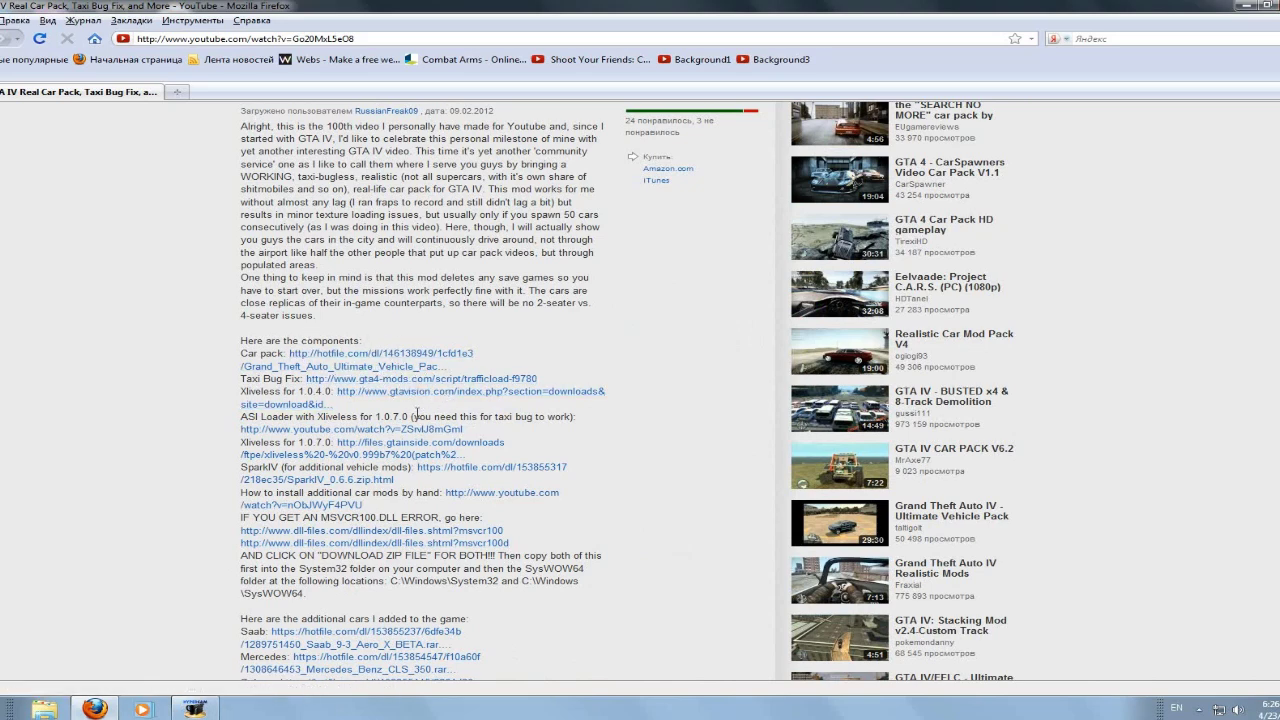
left_click(345, 367)
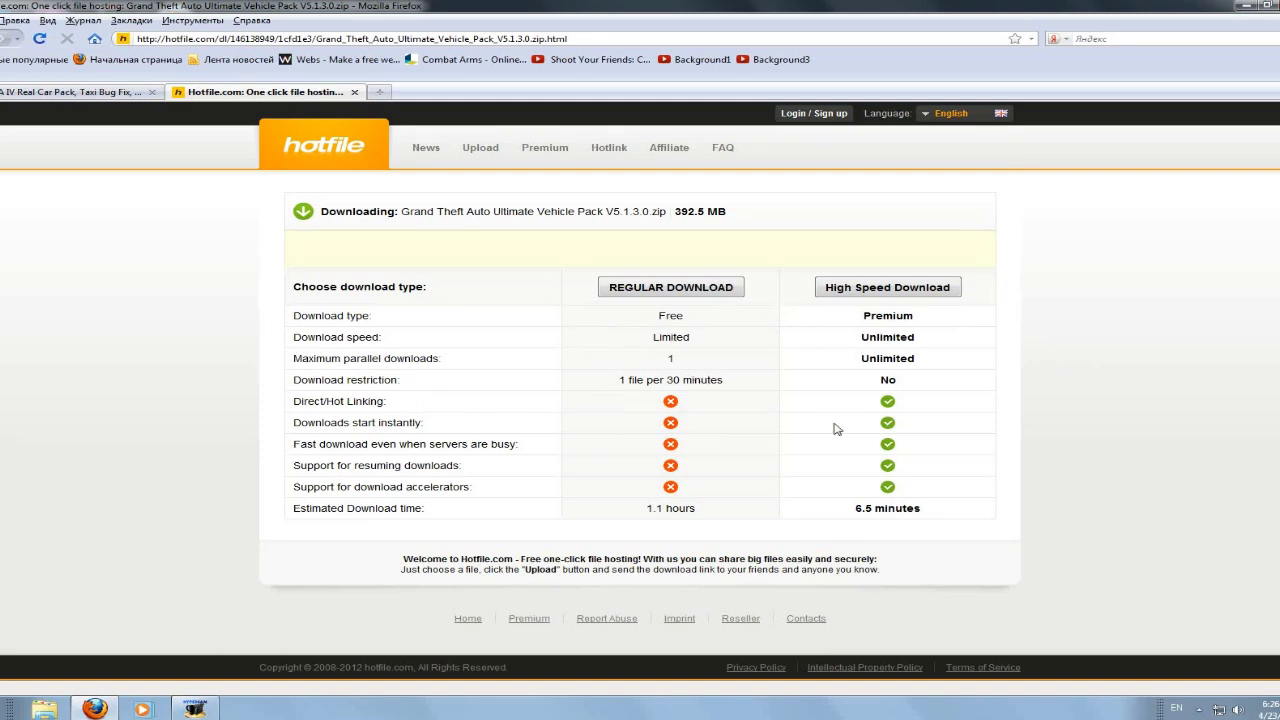
Request the free regular download of Grand Theft Auto Ultimate Vehicle Pack V5.1.3.0.zip, wait for its link, and close the Hotfile page
left_click(700, 288)
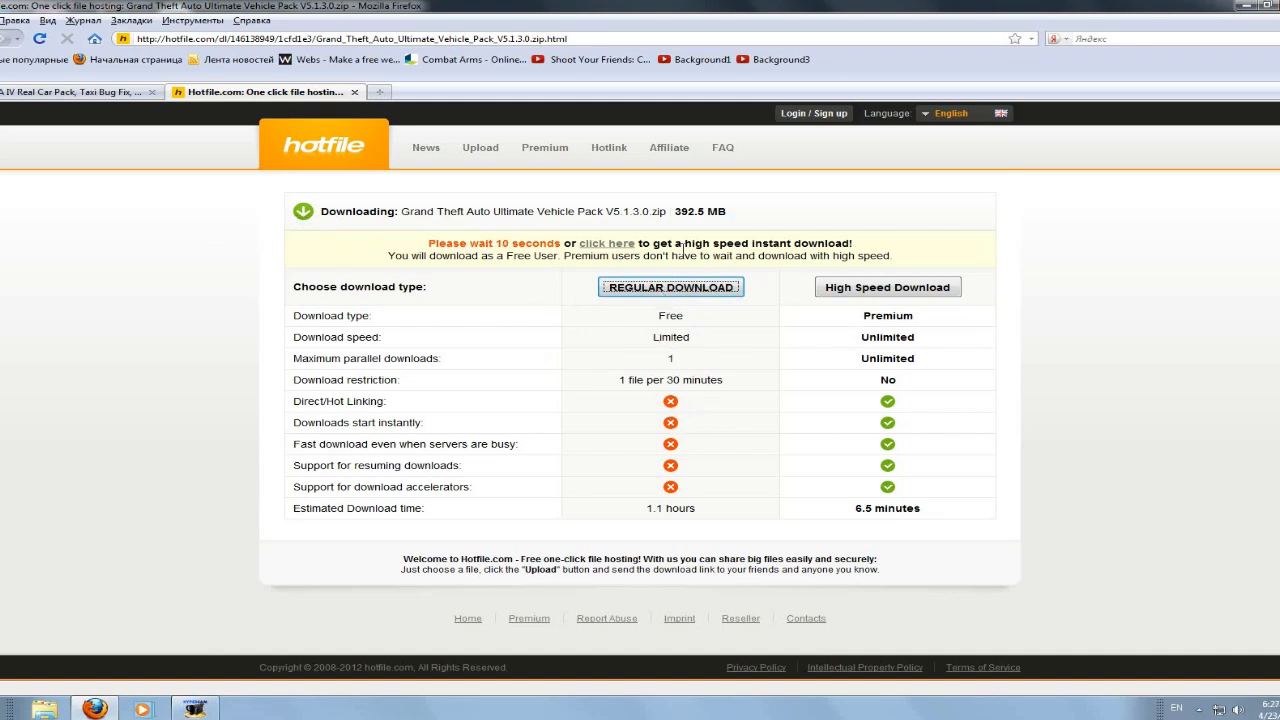
left_click(687, 211)
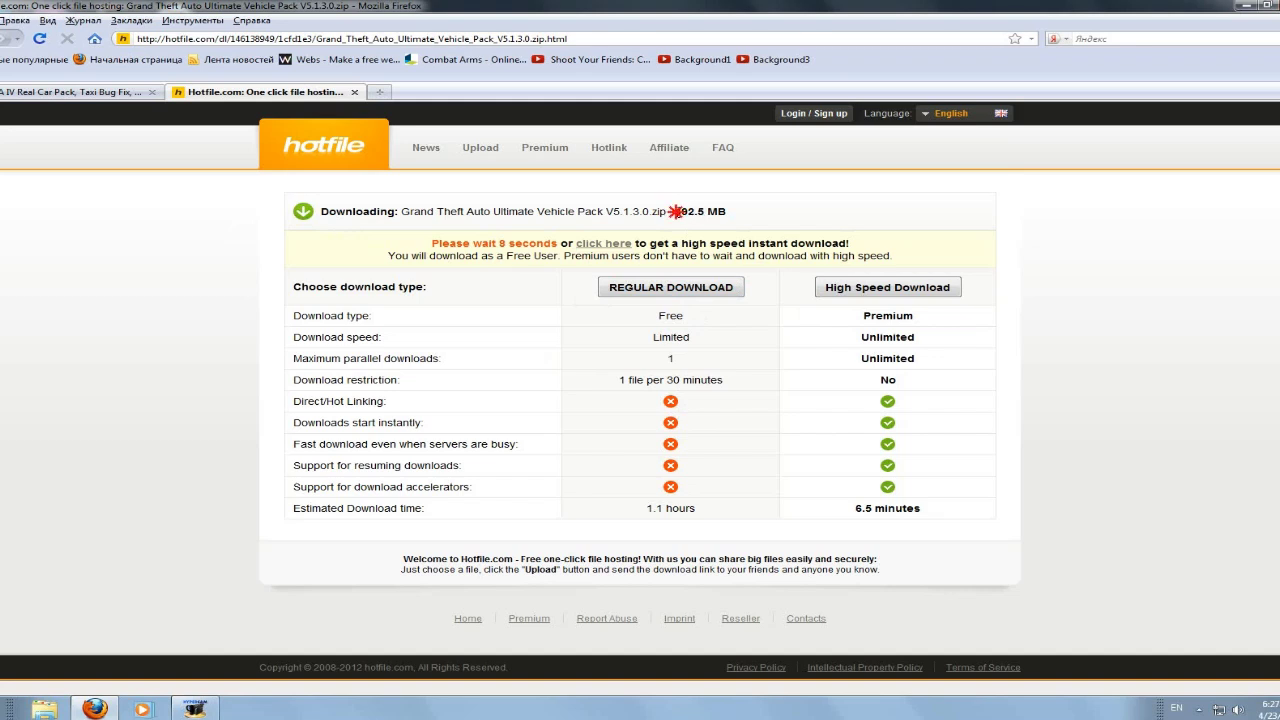
double_click(687, 211)
left_click(767, 212)
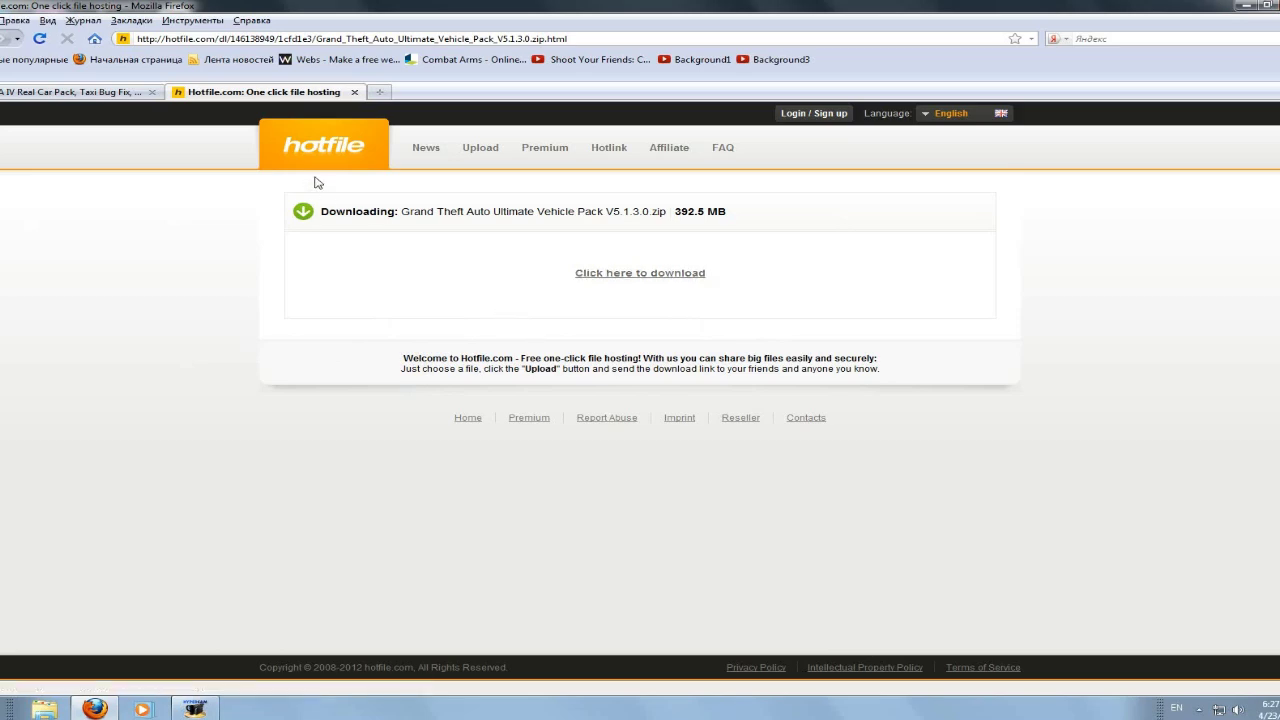
left_click(354, 91)
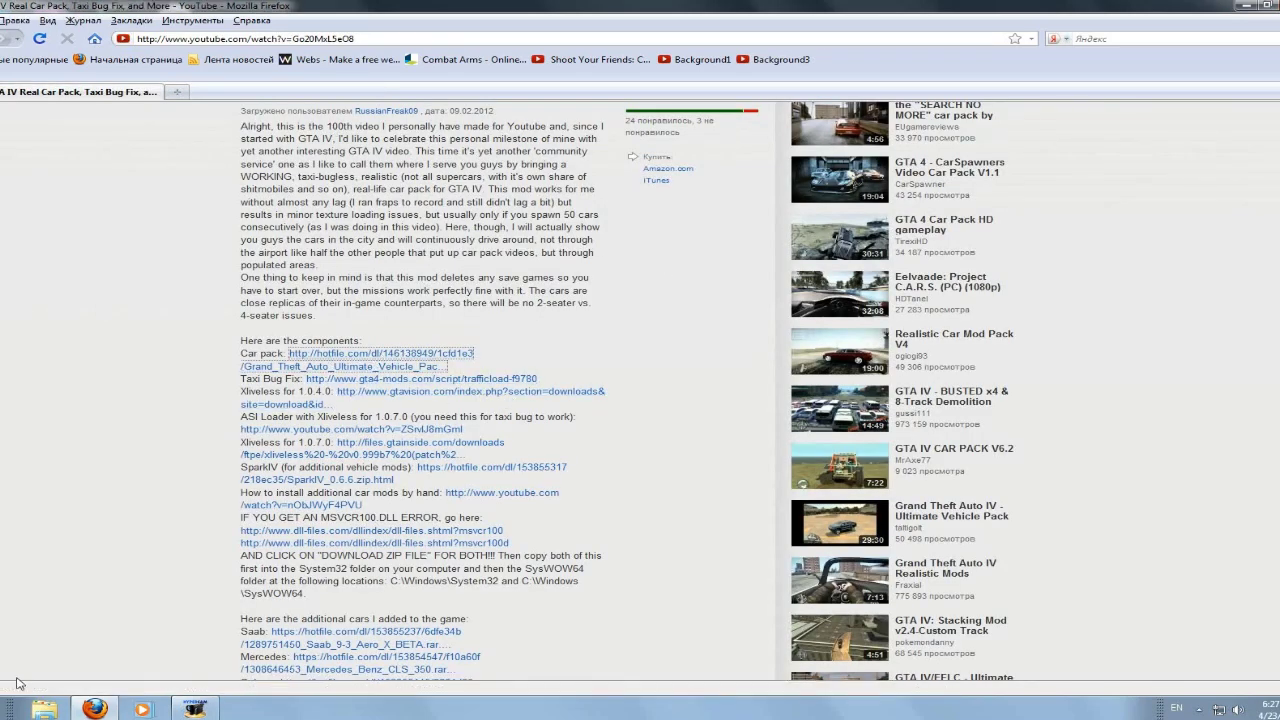
Switch to Windows Explorer, open the Downloads folder on drive D and select Grand Theft Auto Ultimate Vehicle Pack V5.1.3.0.zip
left_click(42, 712)
left_click(369, 468)
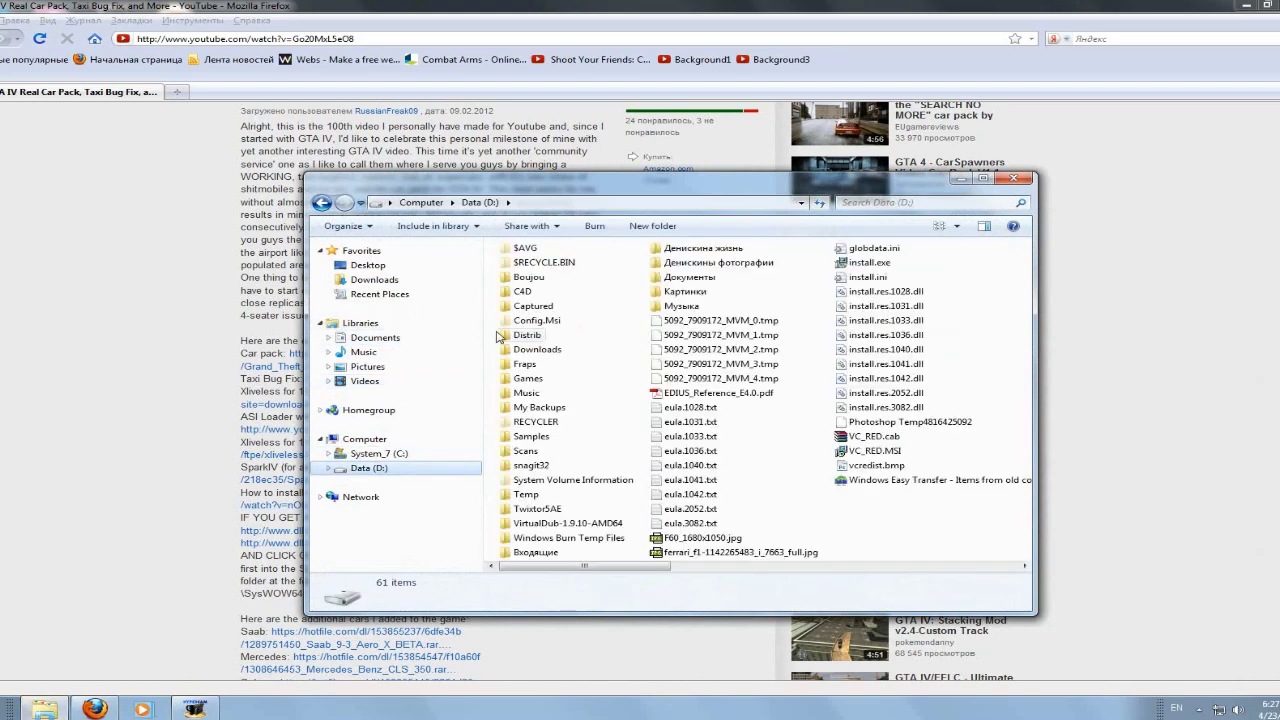
double_click(533, 349)
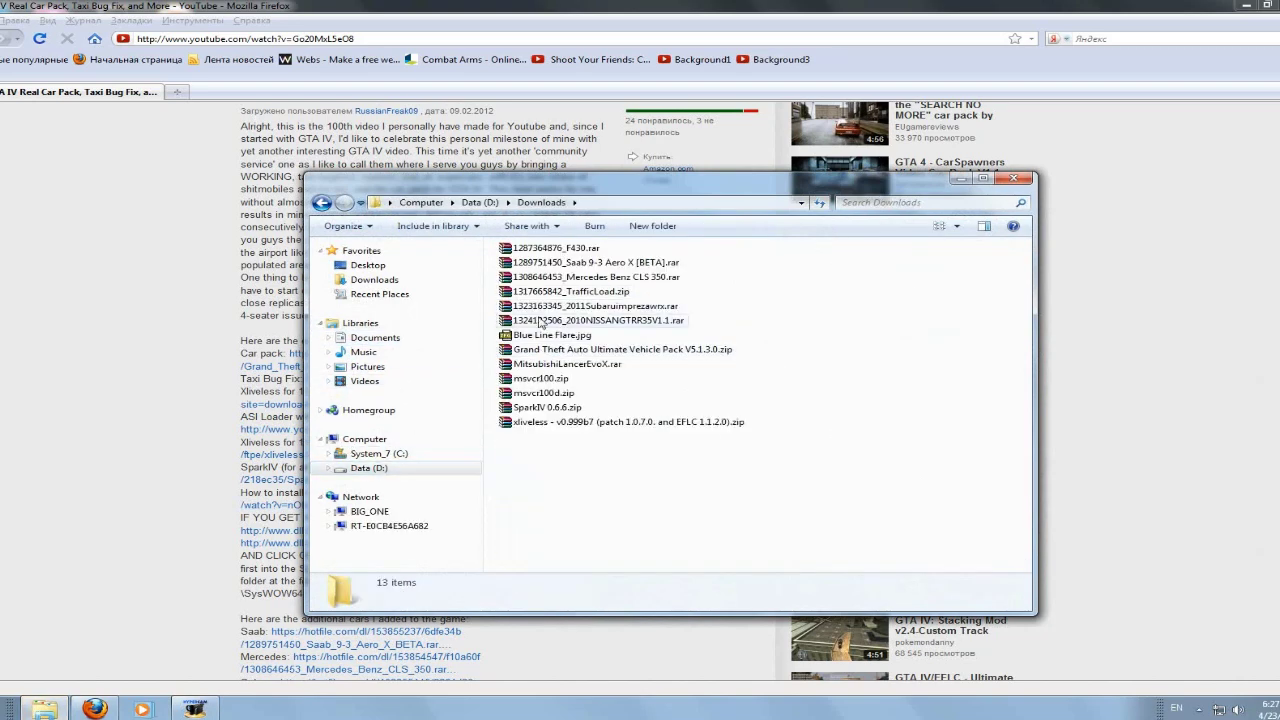
left_click(579, 352)
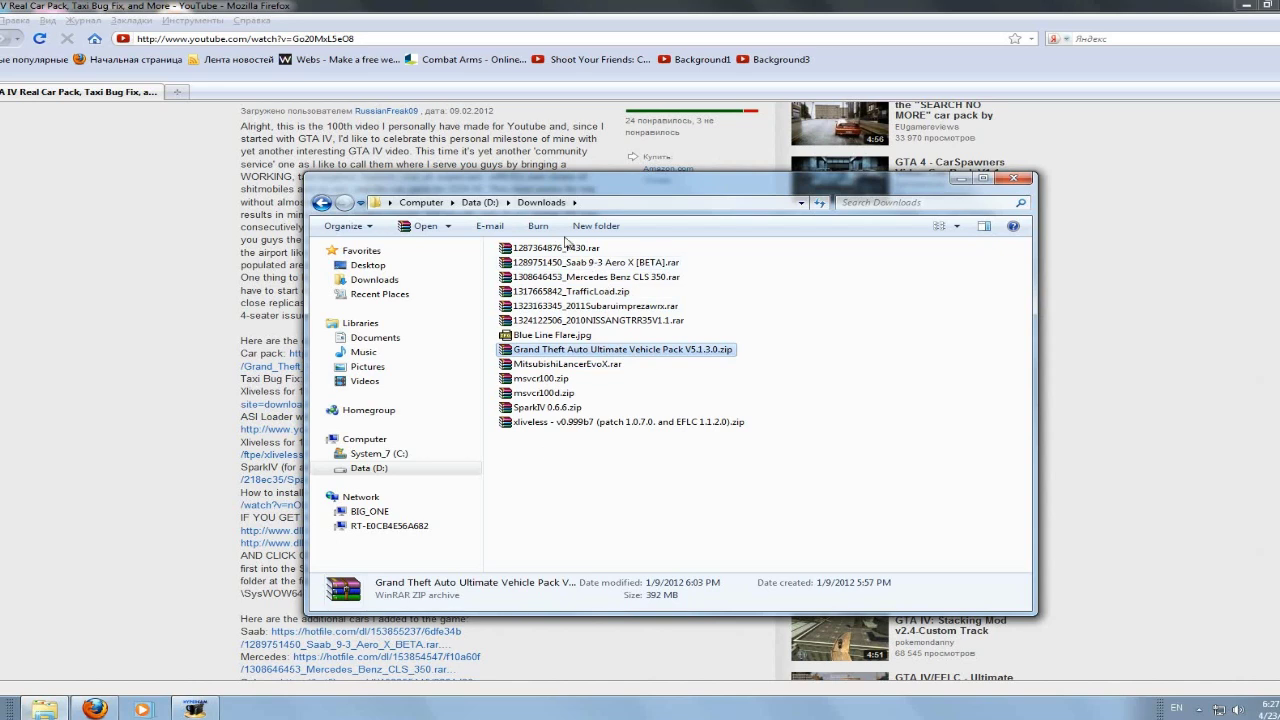
left_click(600, 339)
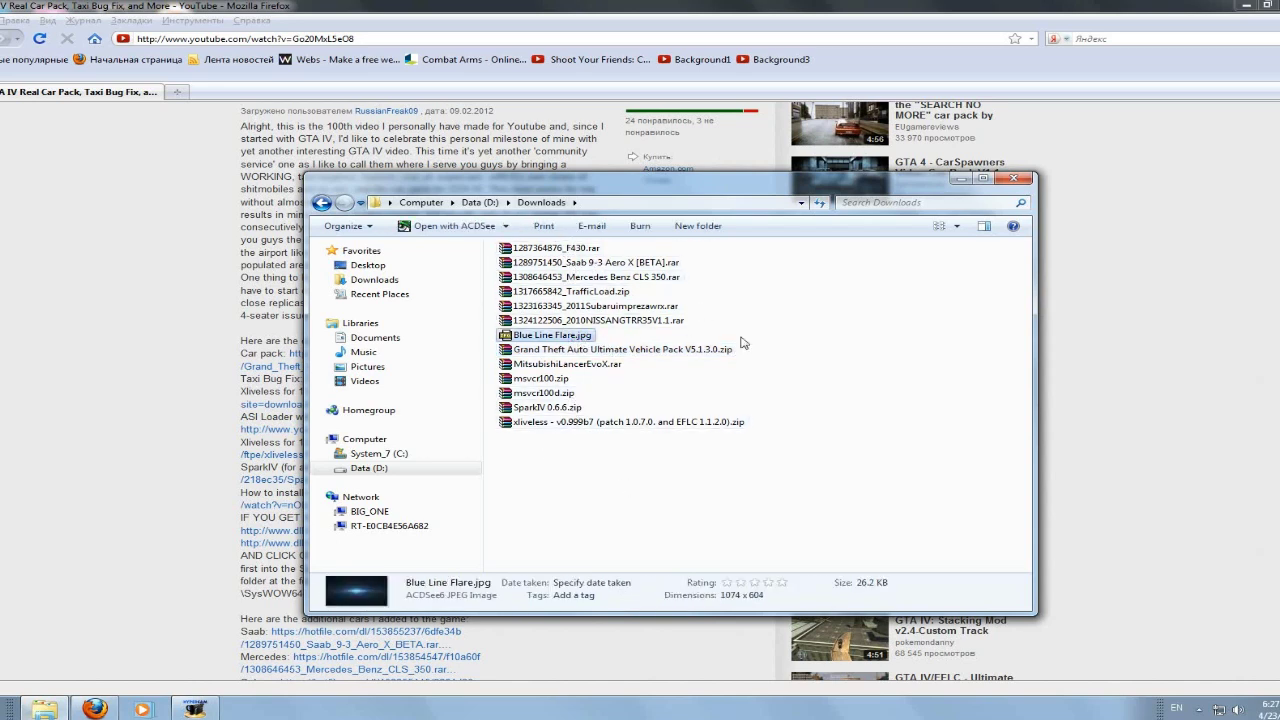
left_click(790, 343)
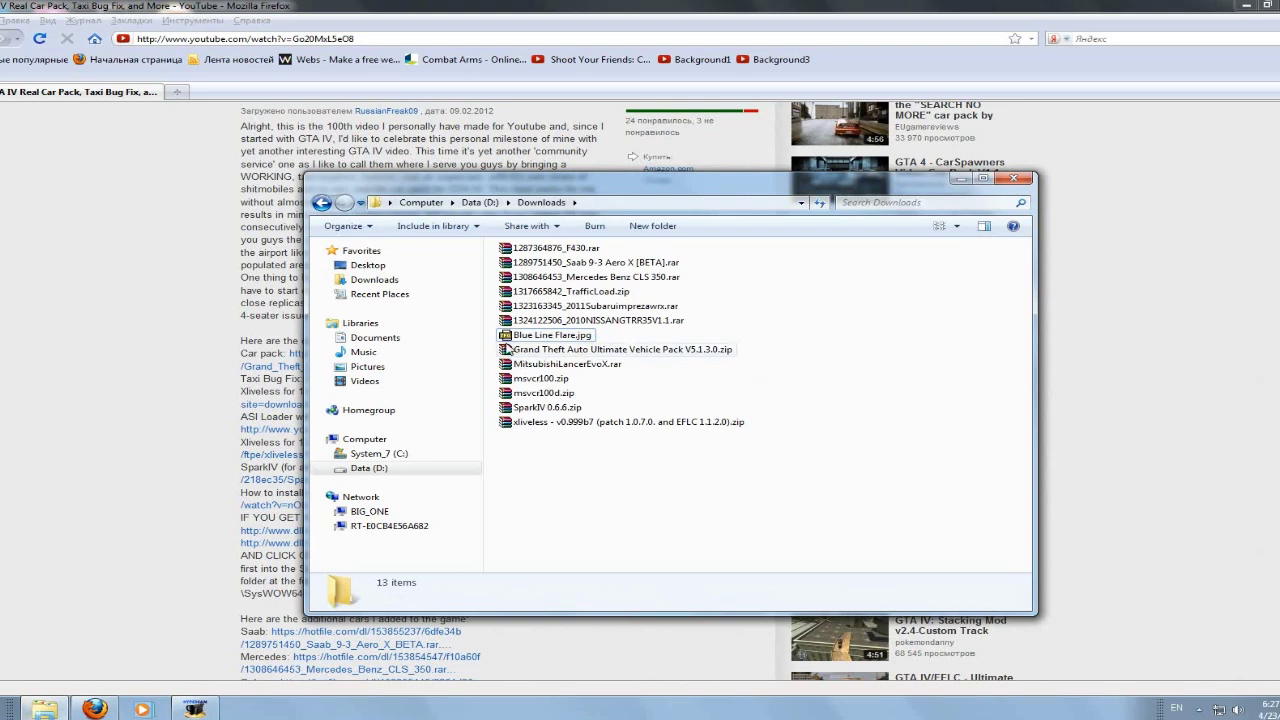
left_click(163, 395)
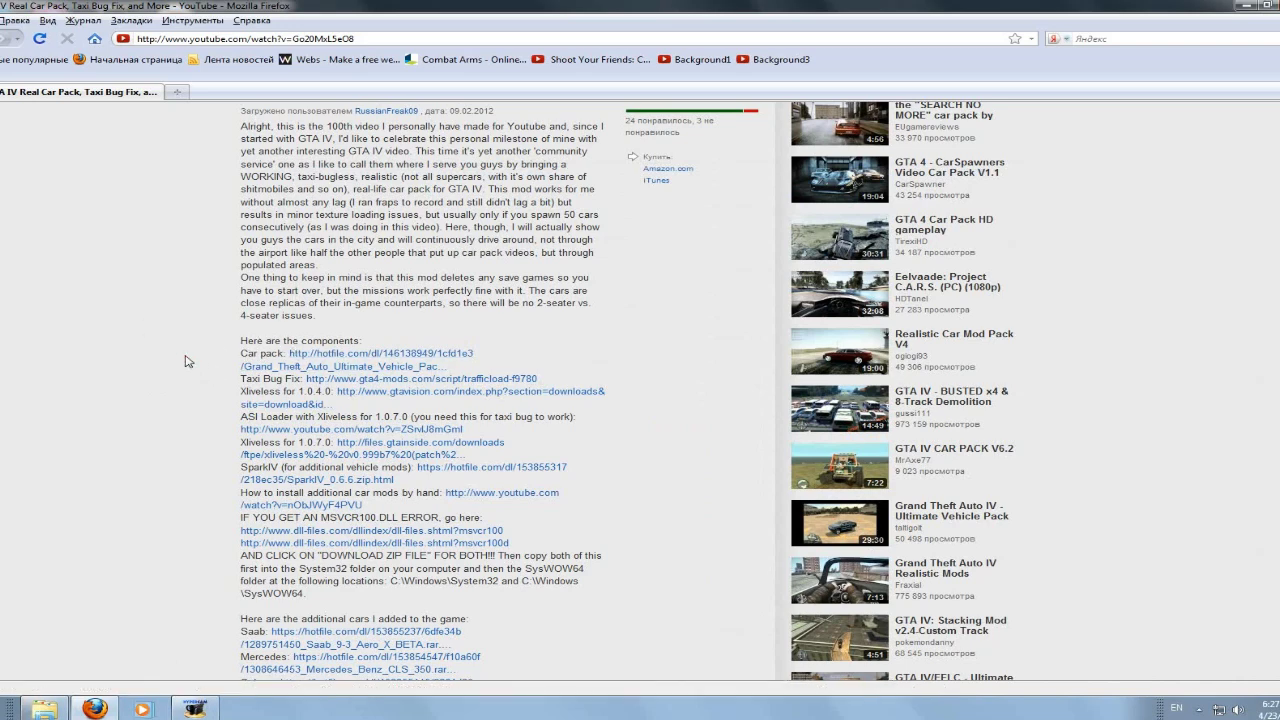
left_click(194, 708)
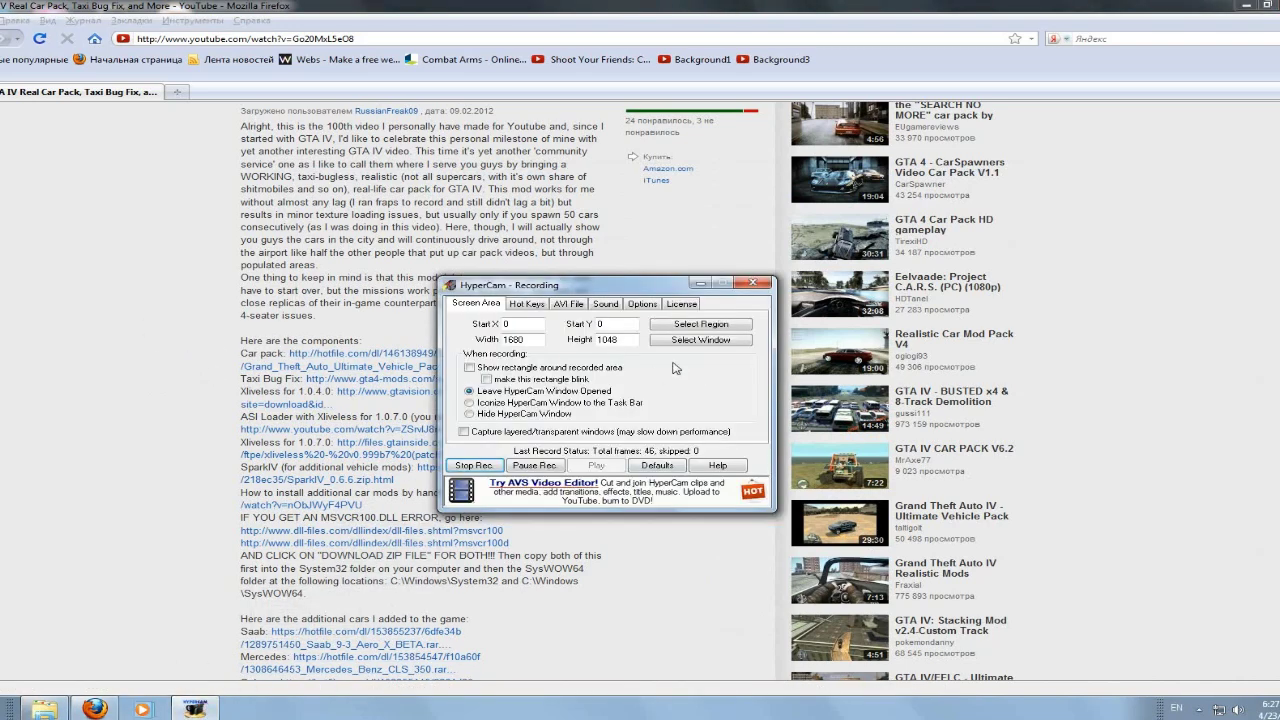
left_click(126, 351)
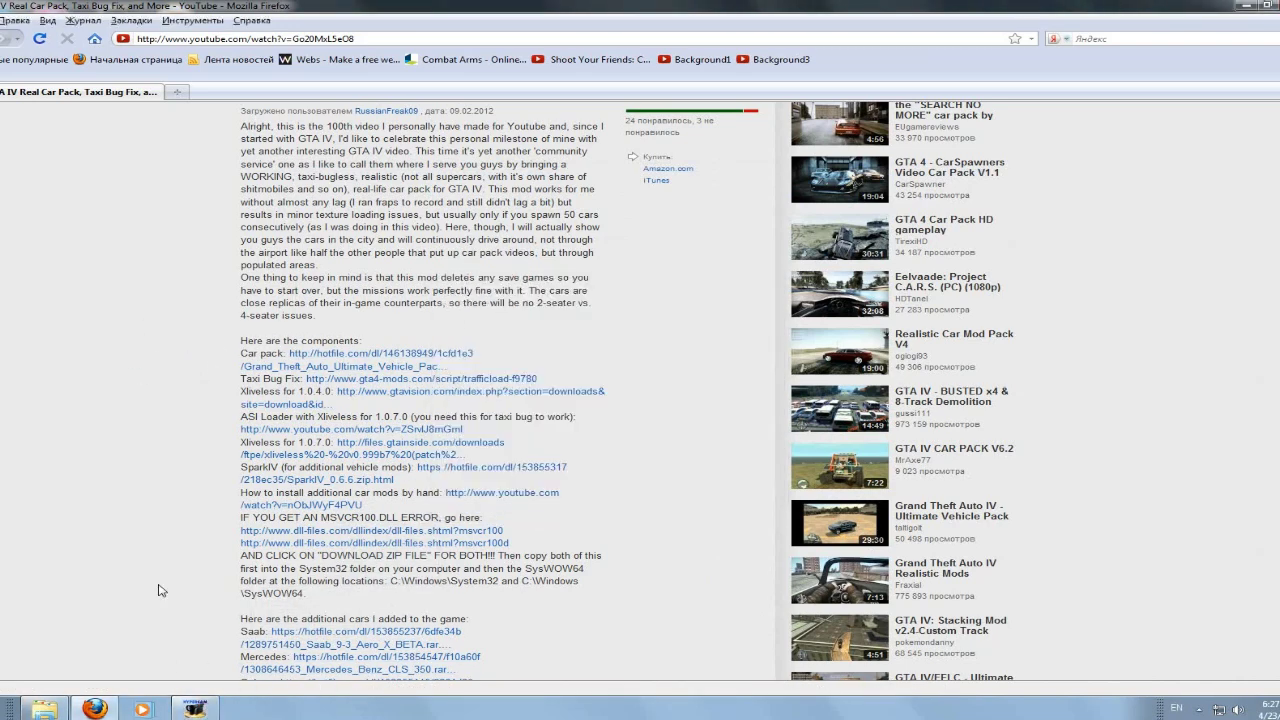
Open the Ultimate Vehicle Pack zip from Downloads in WinRAR, run its gtaiv_ultimate_vehicle_pack_v5.1.3.0.exe installer and allow it to make changes
left_click(44, 708)
double_click(645, 349)
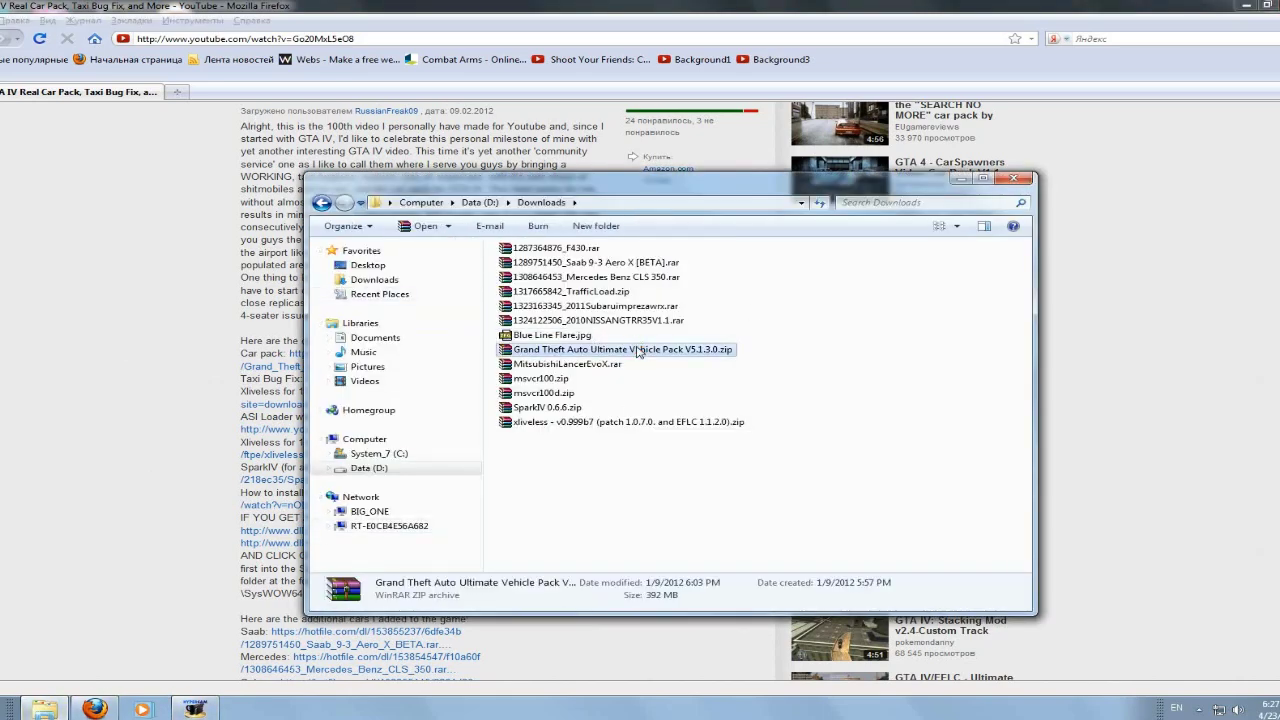
left_click_drag(595, 14, 674, 36)
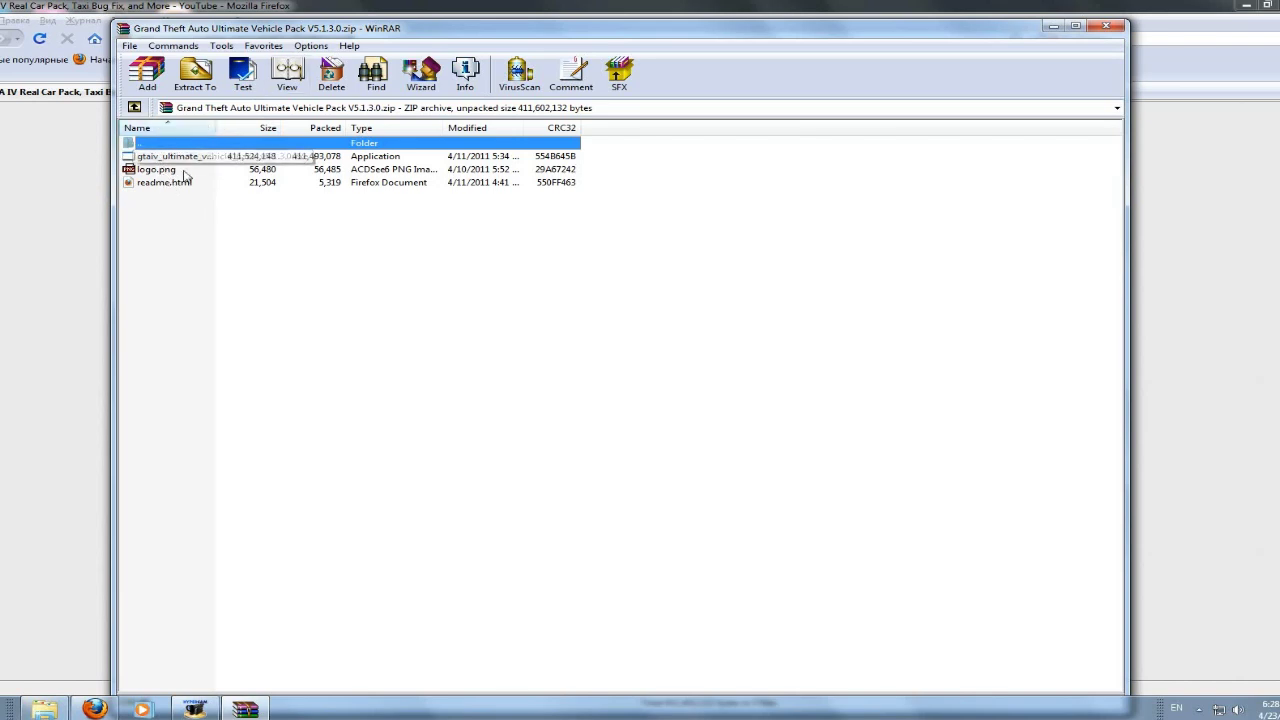
double_click(130, 160)
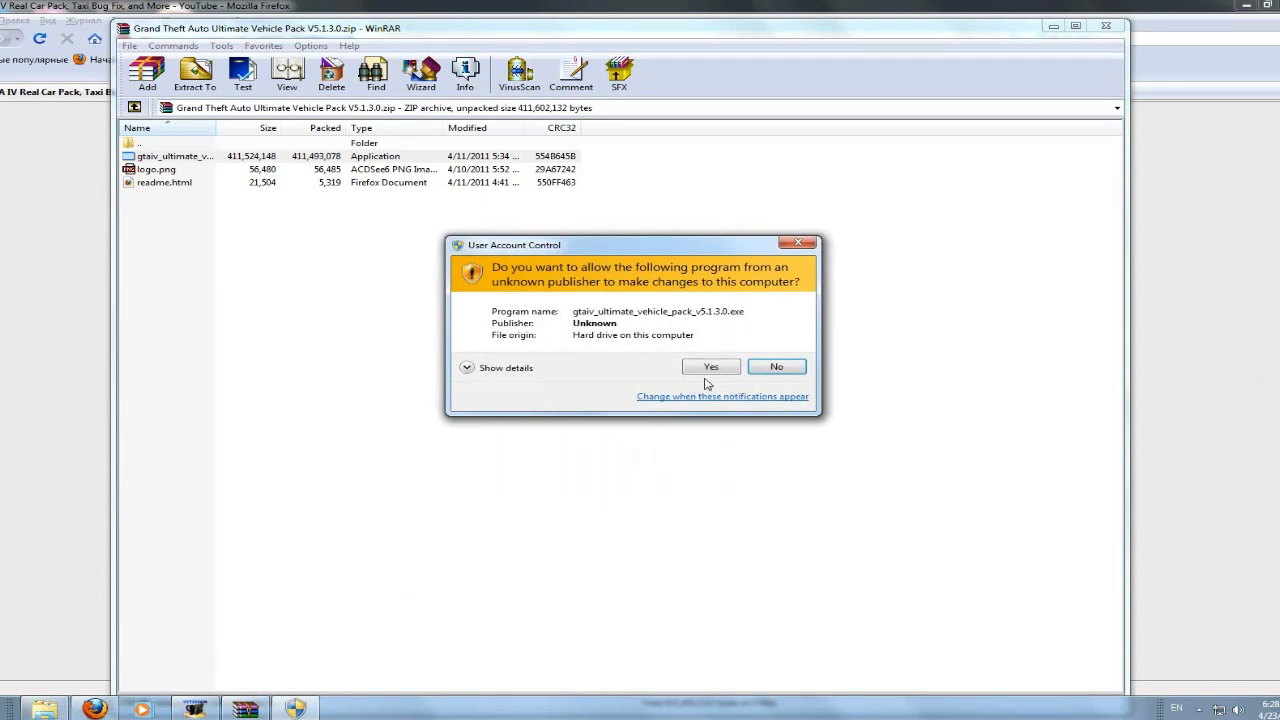
left_click(710, 372)
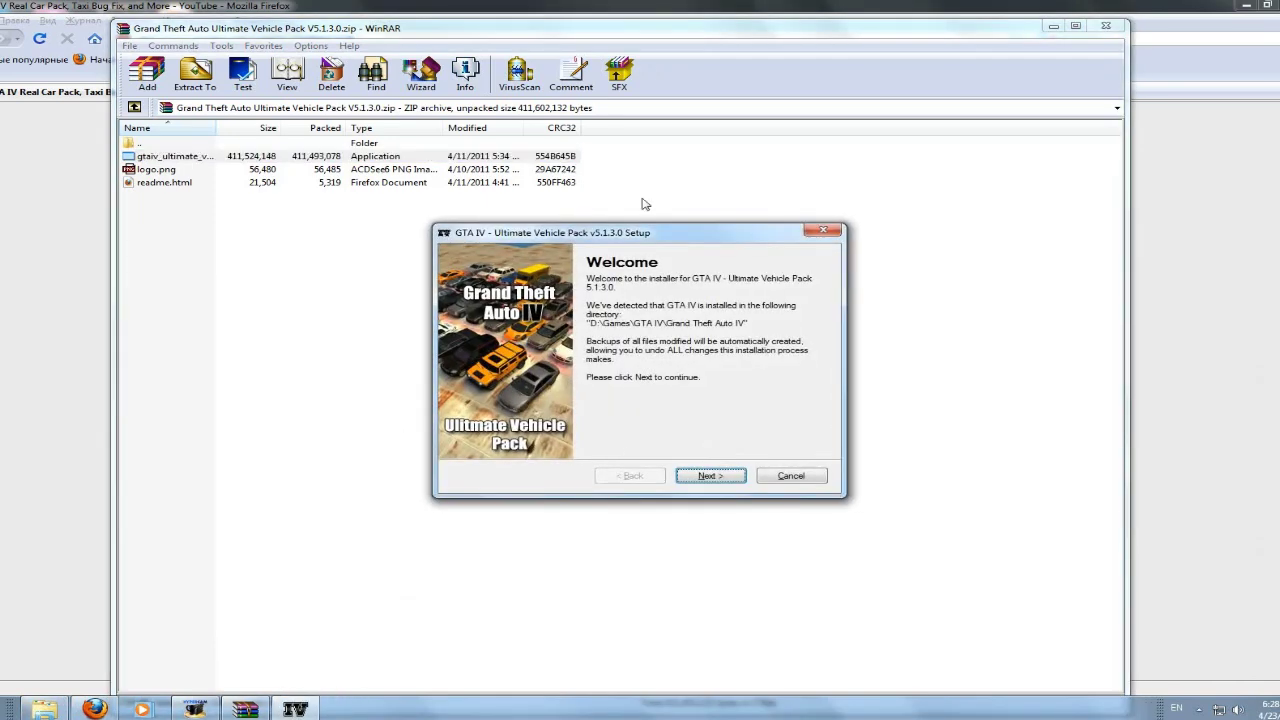
Continue past the setup's welcome page and add the XLiveLess, Trainer and EPM features to the Vehicle Pack installation
left_click_drag(650, 226, 639, 263)
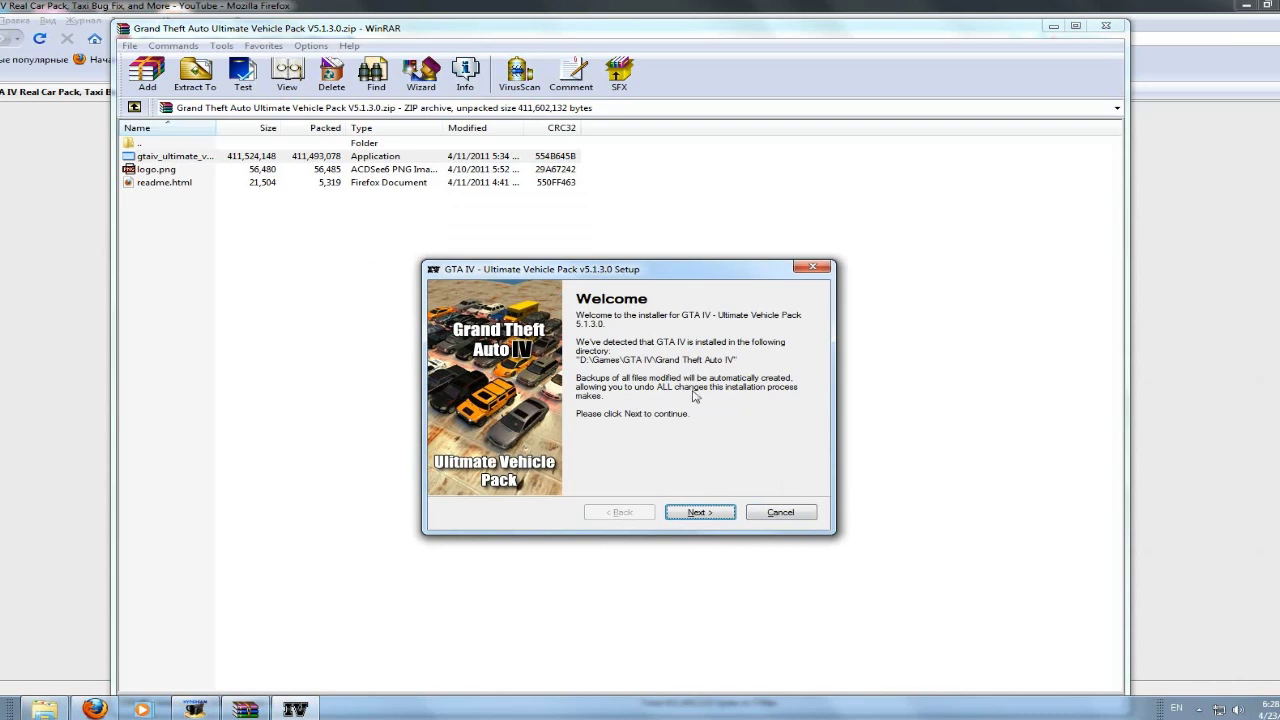
left_click(700, 512)
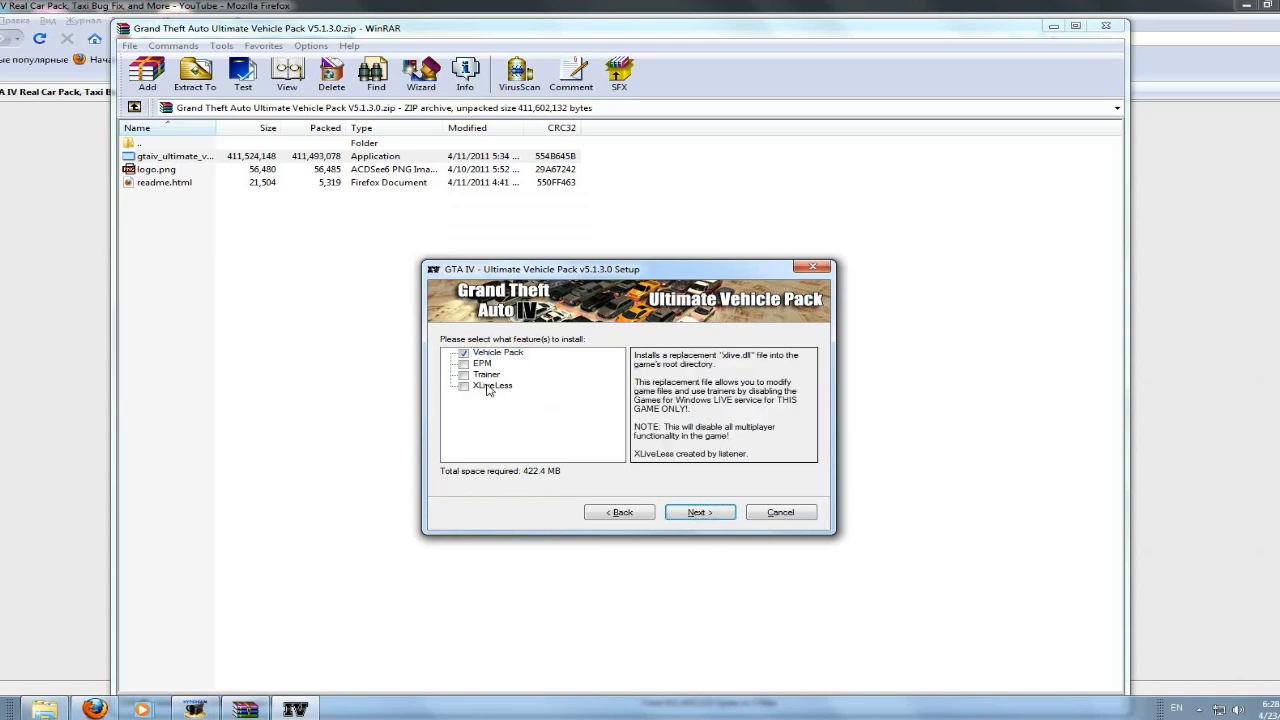
left_click(494, 386)
left_click(464, 374)
left_click(472, 366)
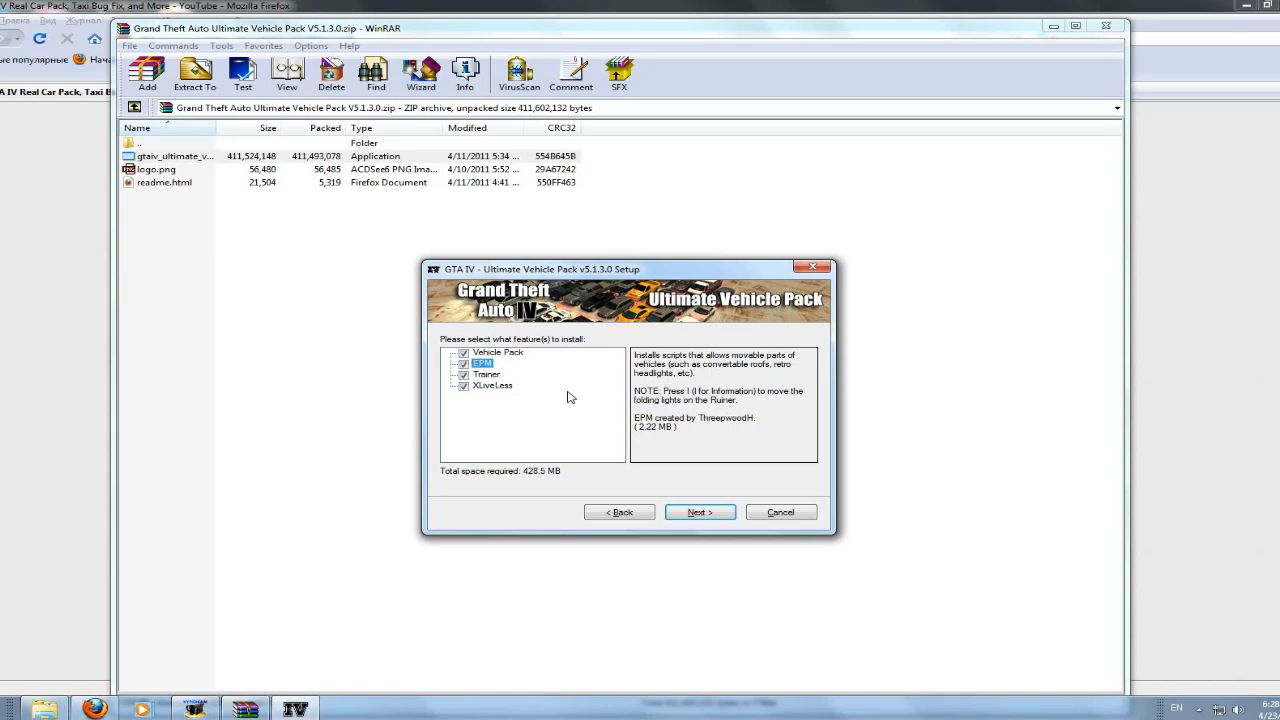
Start installing the chosen Vehicle Pack features and browse the archives of the D:\Downloads folder in WinRAR
left_click(716, 511)
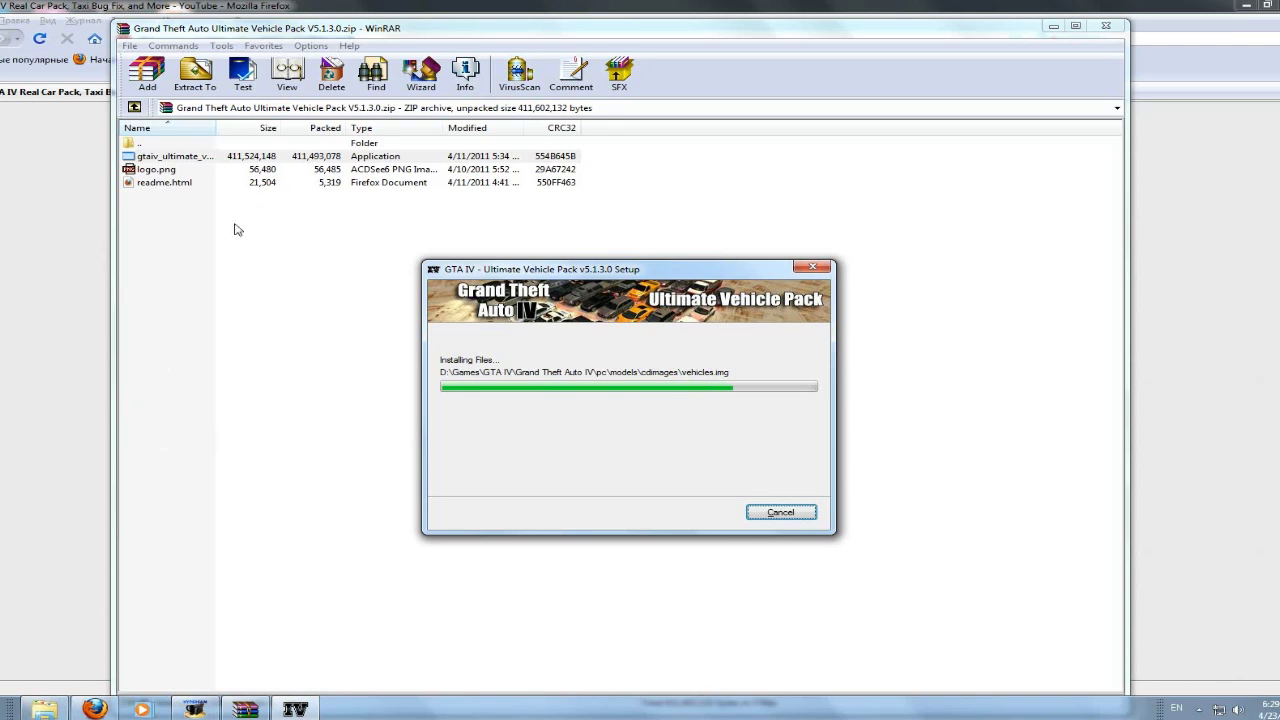
left_click(134, 107)
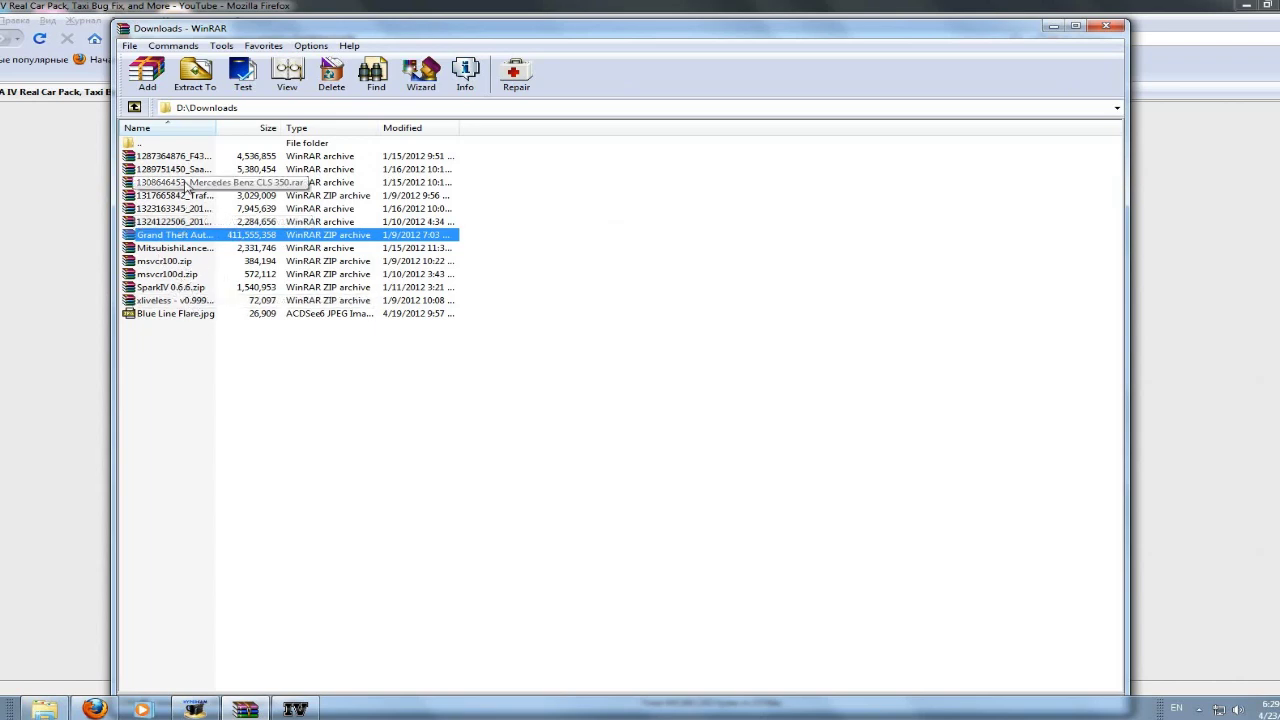
left_click(172, 261)
left_click(174, 248)
left_click(172, 300)
left_click(172, 157)
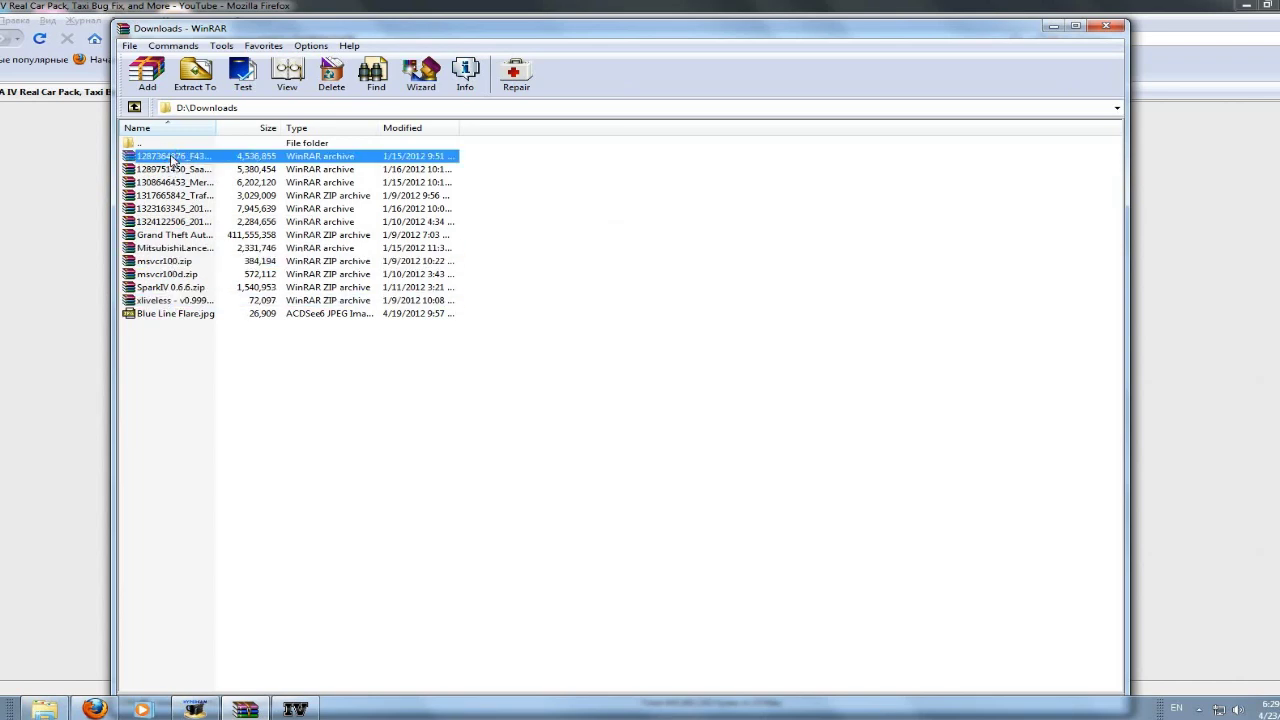
Switch to Firefox, open the Taxi Bug Fix link in the video description and request the TrafficLoad download
left_click(48, 227)
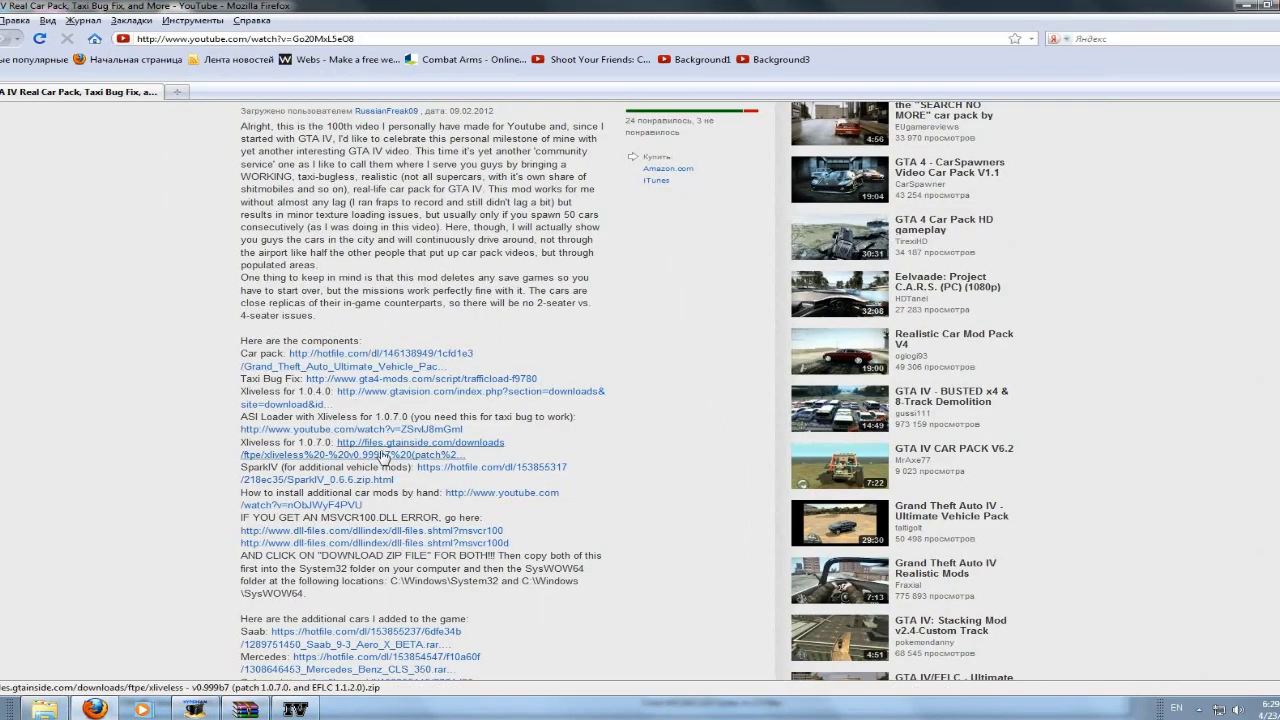
left_click(355, 380)
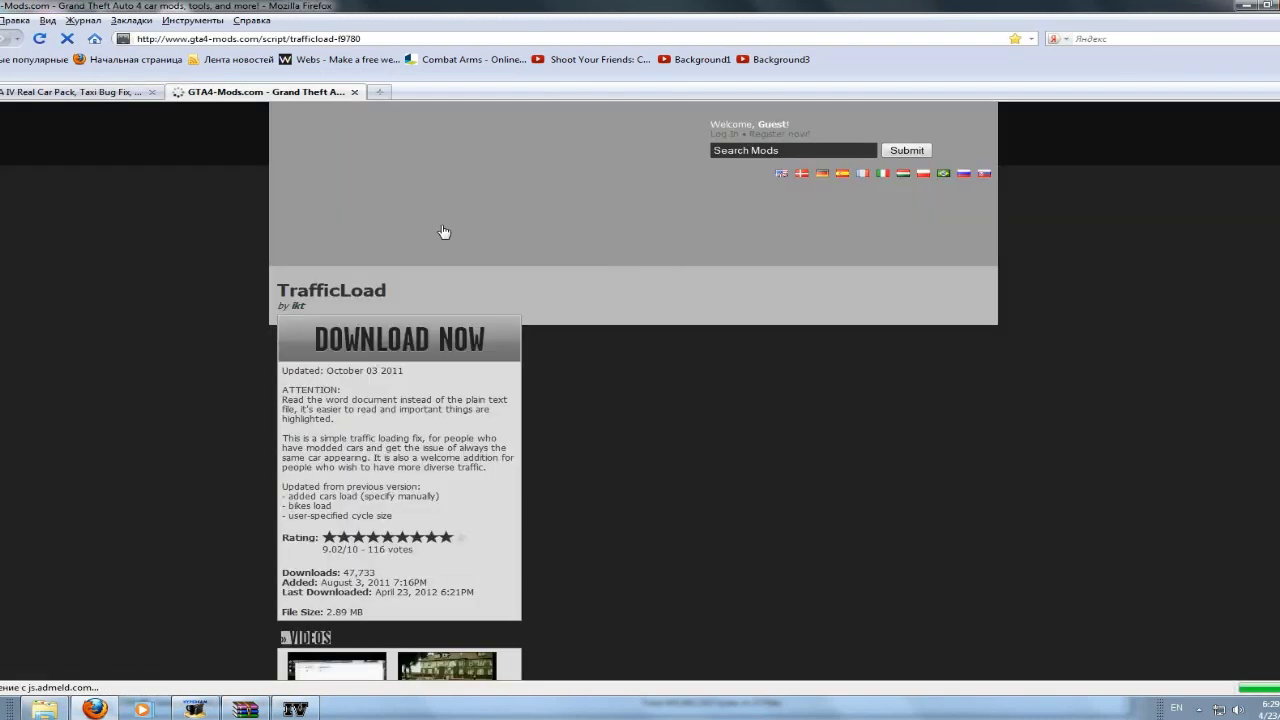
left_click(474, 344)
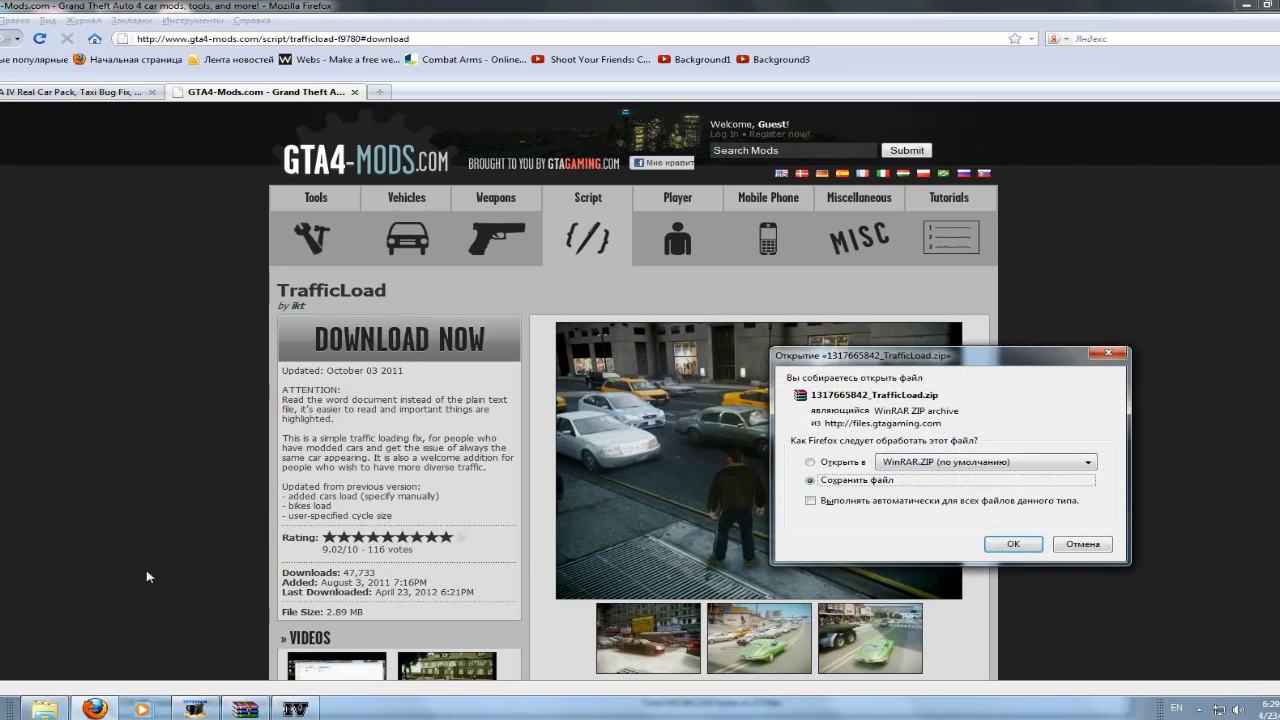
Bring up the Downloads folder beside the save prompt, and dismiss both the folder window and the TrafficLoad download
left_click(56, 709)
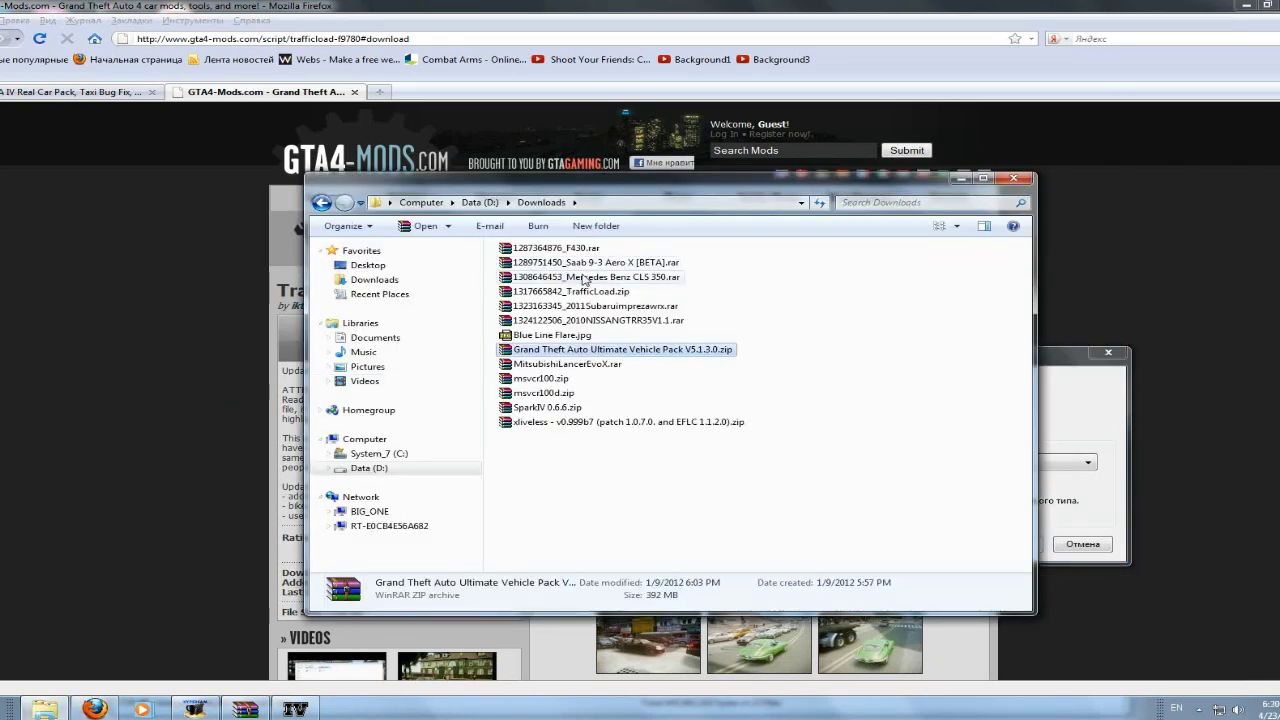
left_click_drag(650, 191, 348, 167)
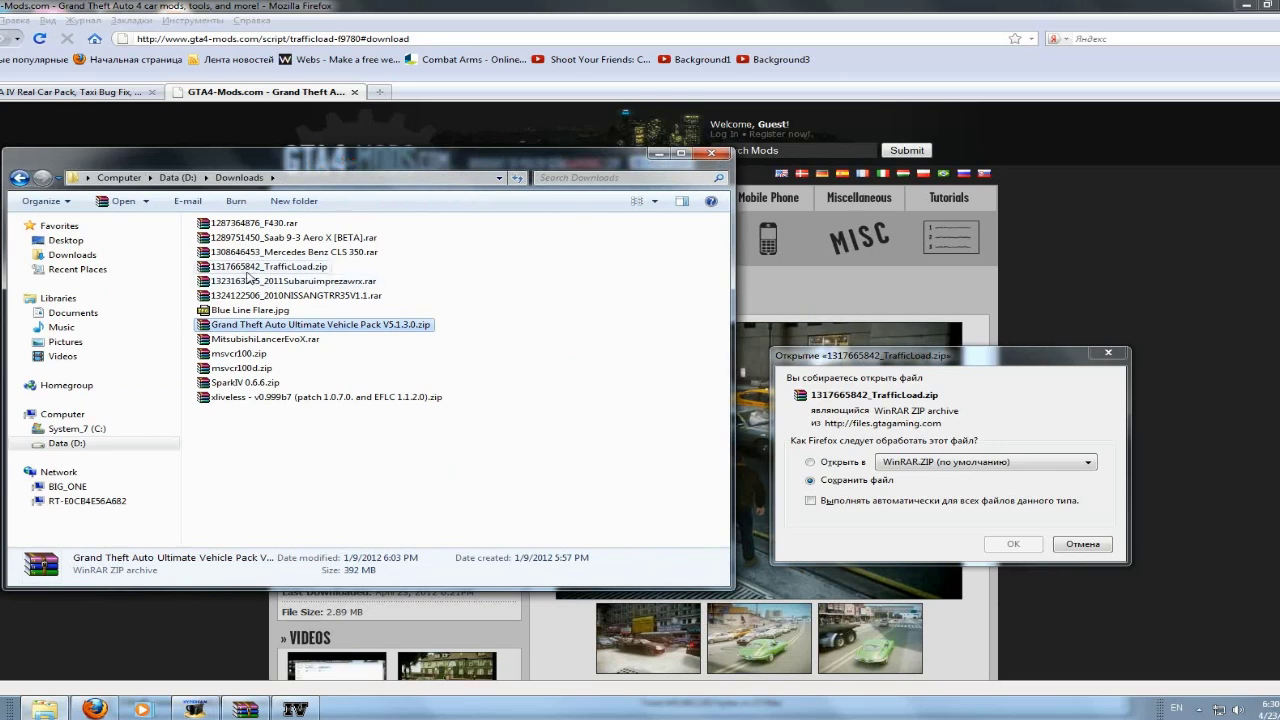
key("alt+F4")
key("Escape")
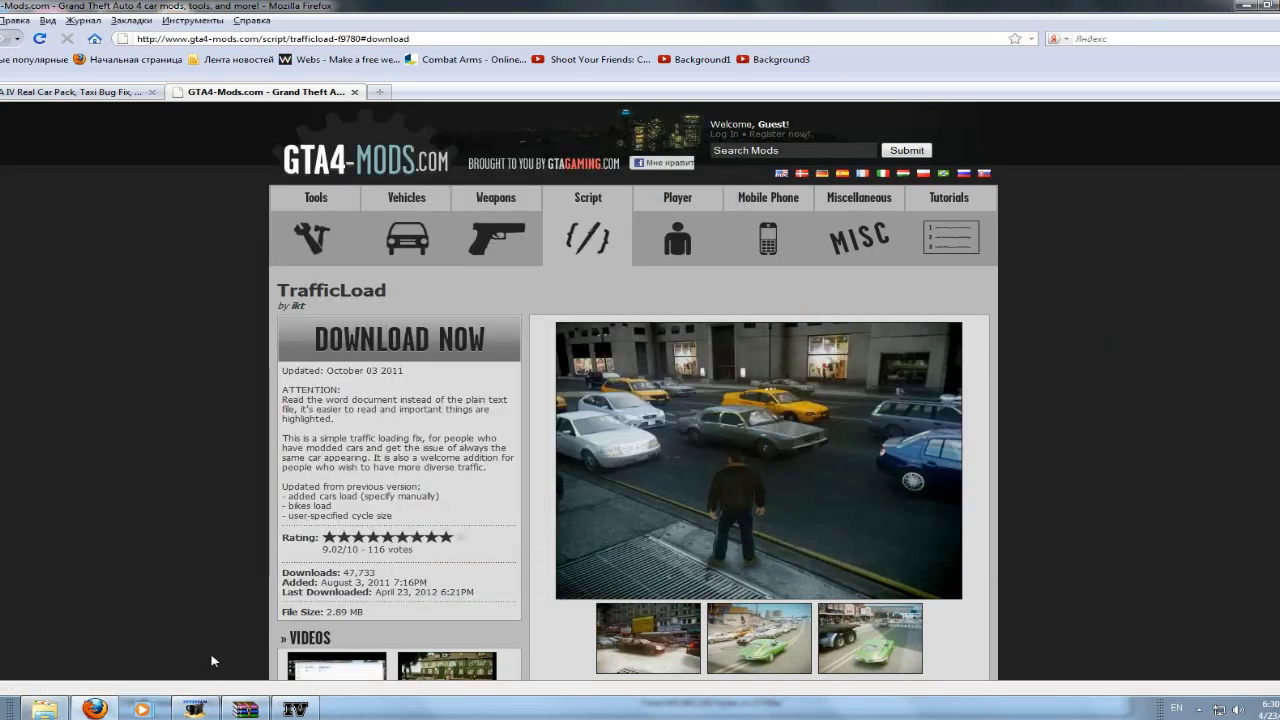
left_click(410, 342)
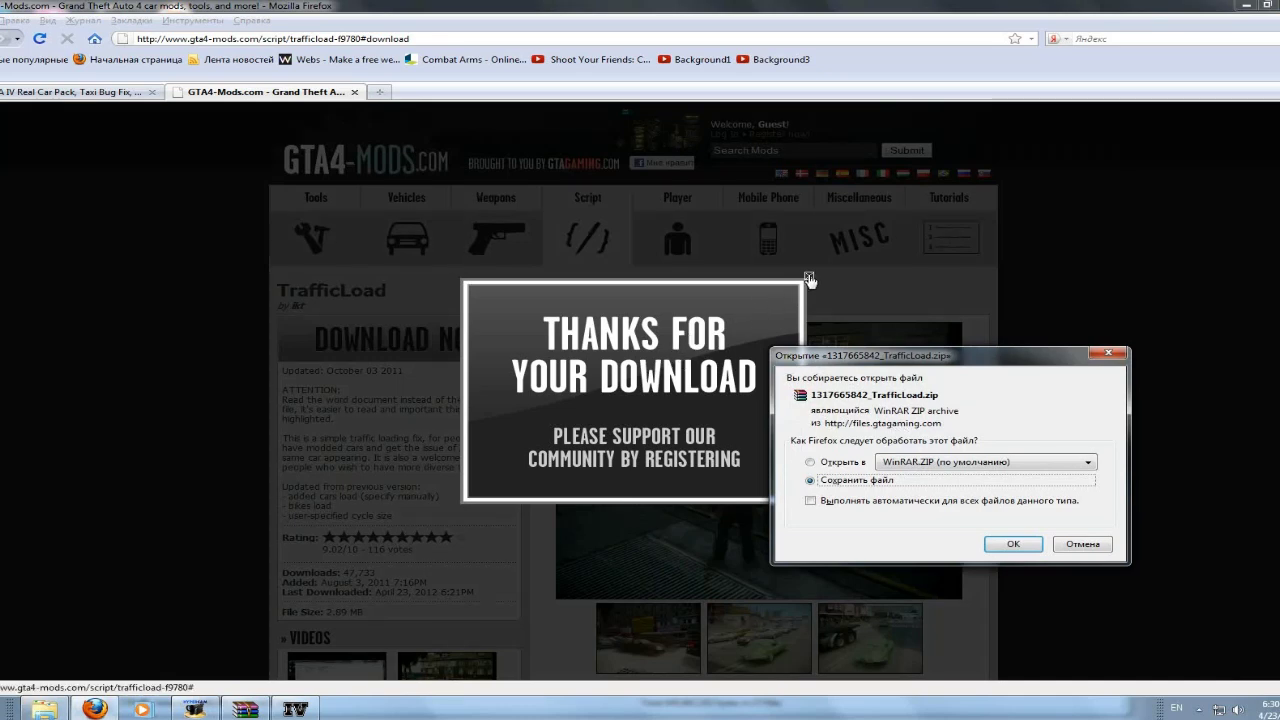
left_click(810, 280)
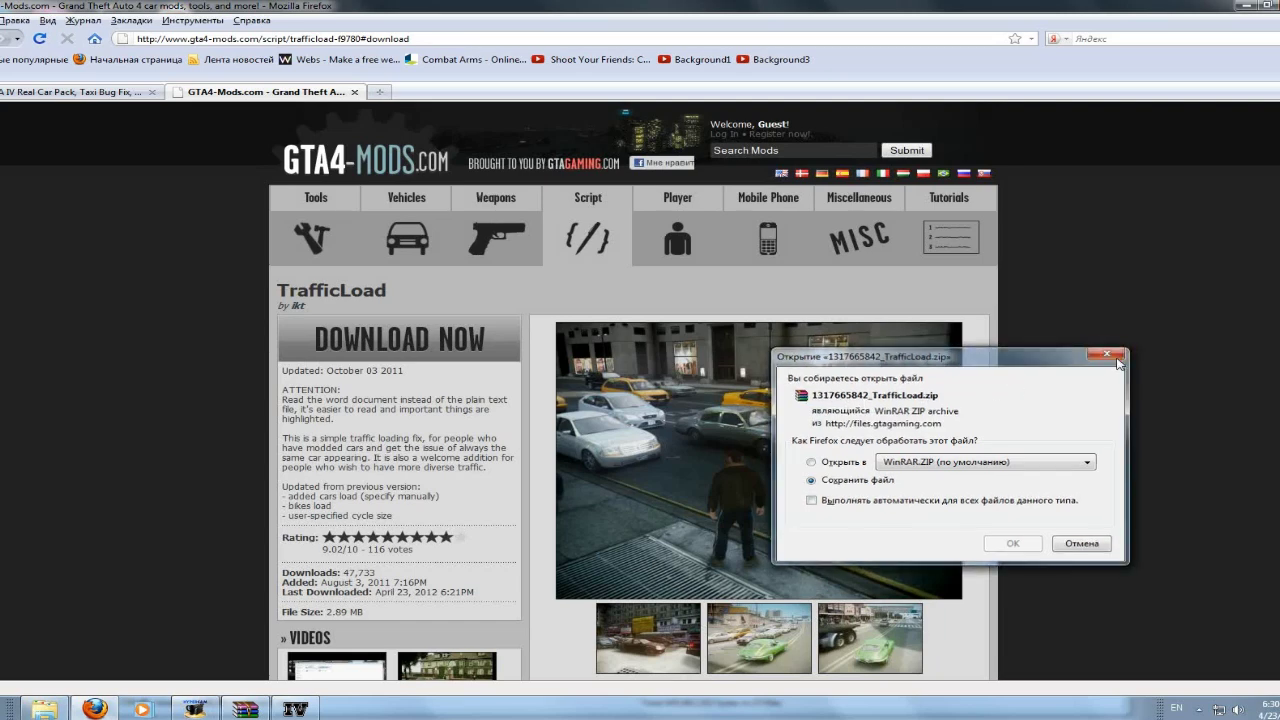
left_click(1112, 356)
left_click(44, 708)
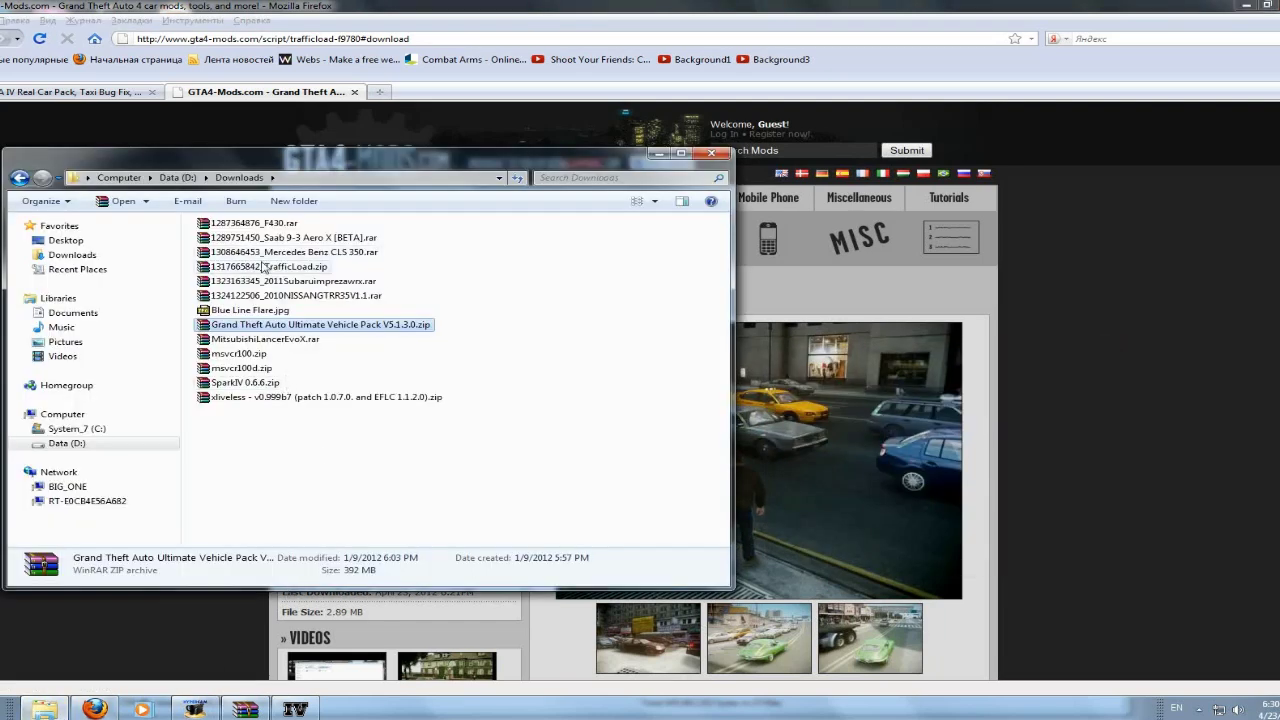
left_click(212, 268)
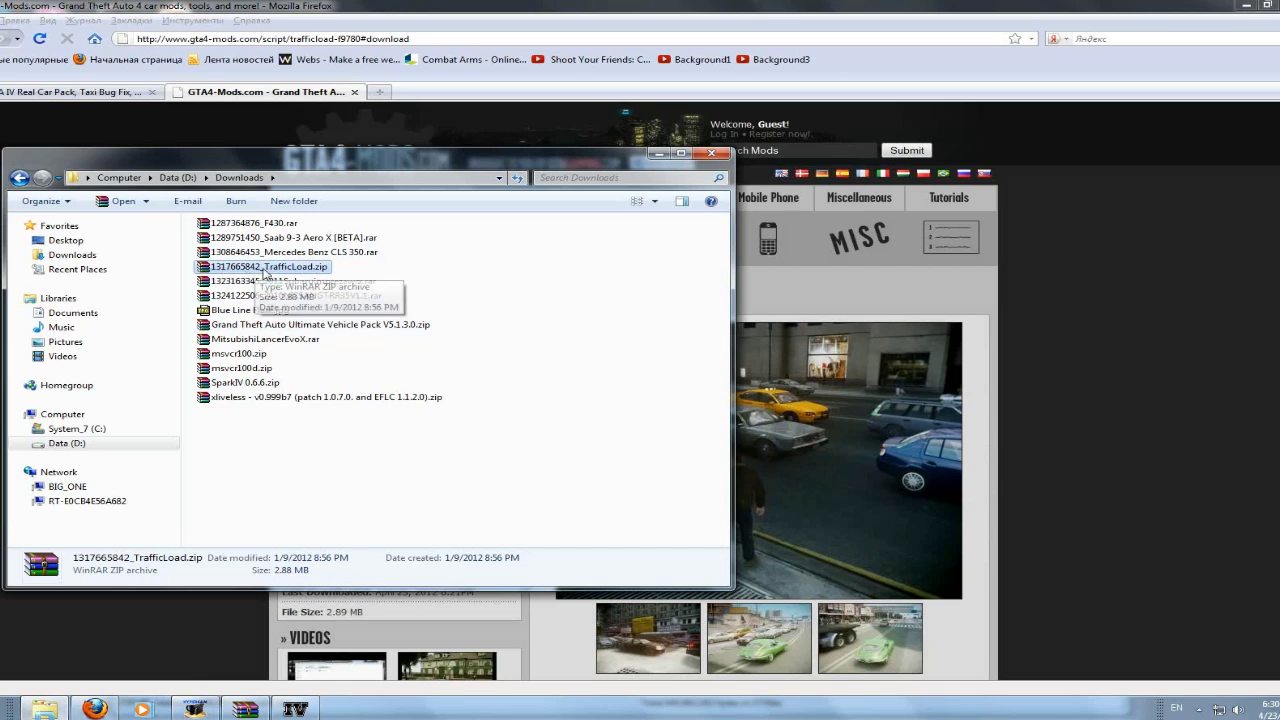
Finish the Ultimate Vehicle Pack setup with the option to show the Readme file
left_click(245, 710)
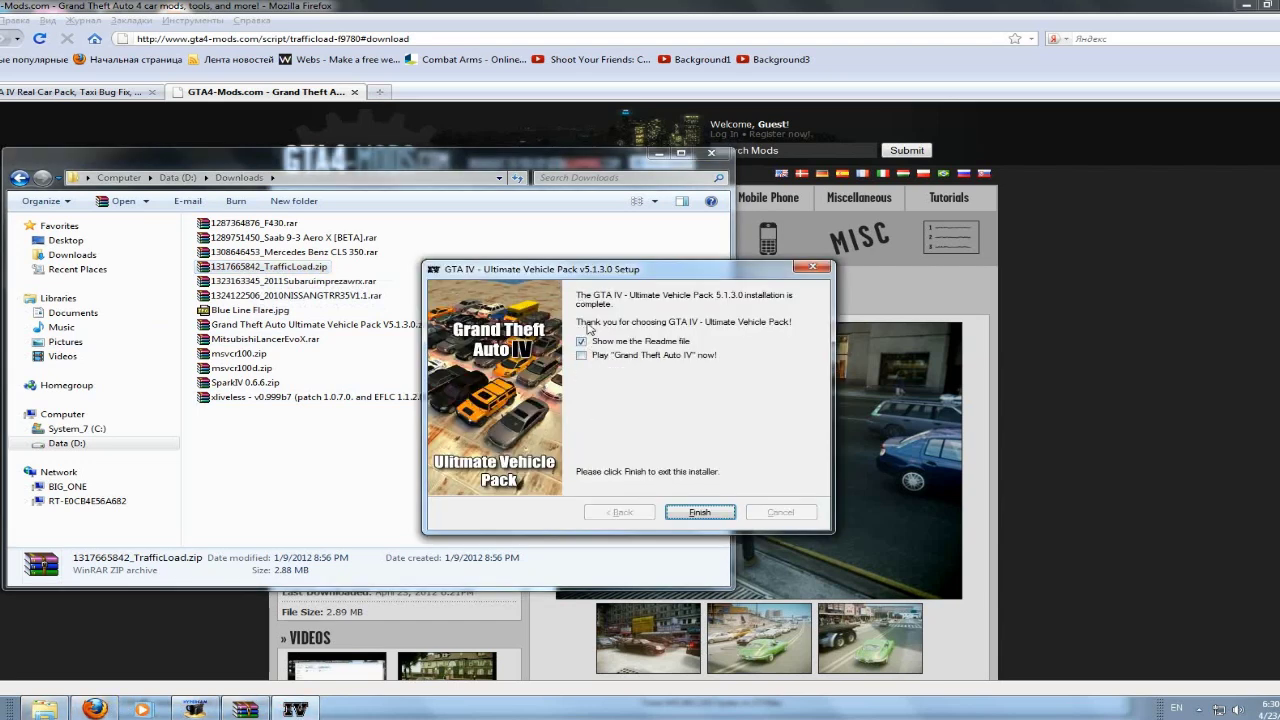
left_click(699, 512)
Examine the Vehicle Pack readme's changelog and its vehicle credits with the replaced cars, and close the readme page
scroll(640, 400, "down", 4)
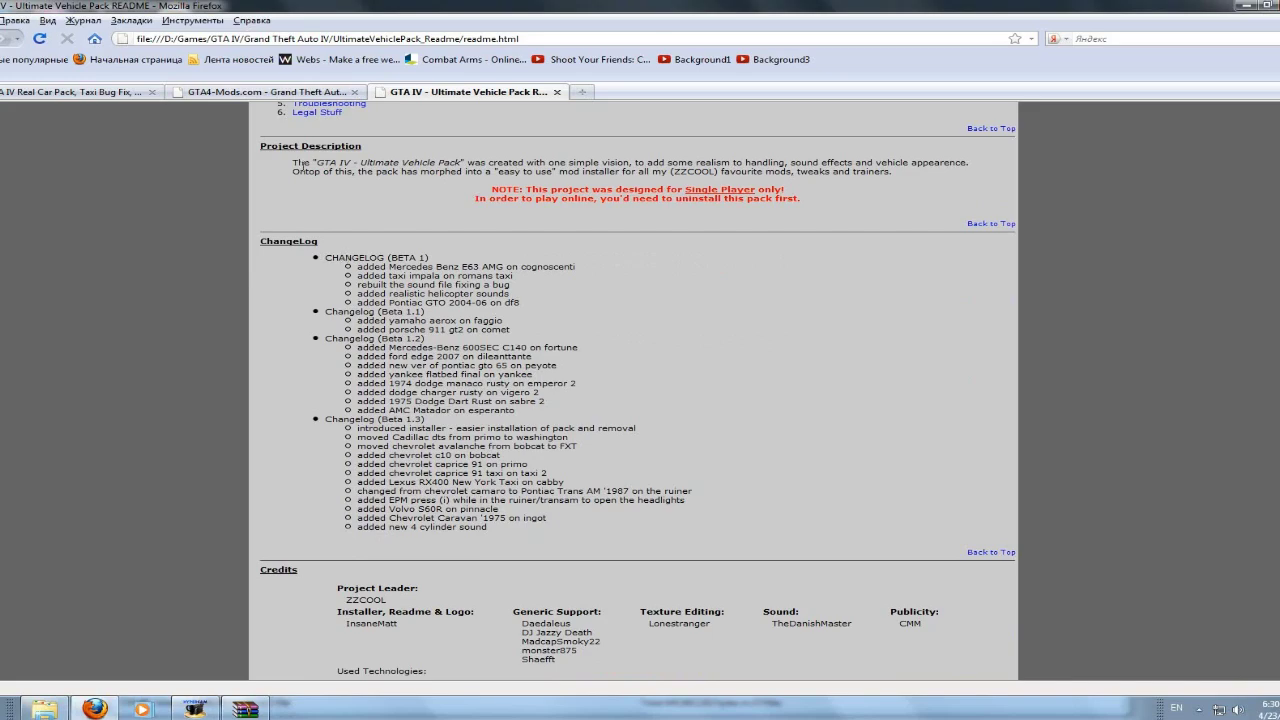
scroll(443, 400, "down", 10)
left_click_drag(294, 299, 432, 528)
scroll(432, 528, "down", 1)
scroll(478, 578, "down", 5)
left_click_drag(300, 354, 520, 620)
left_click(716, 446)
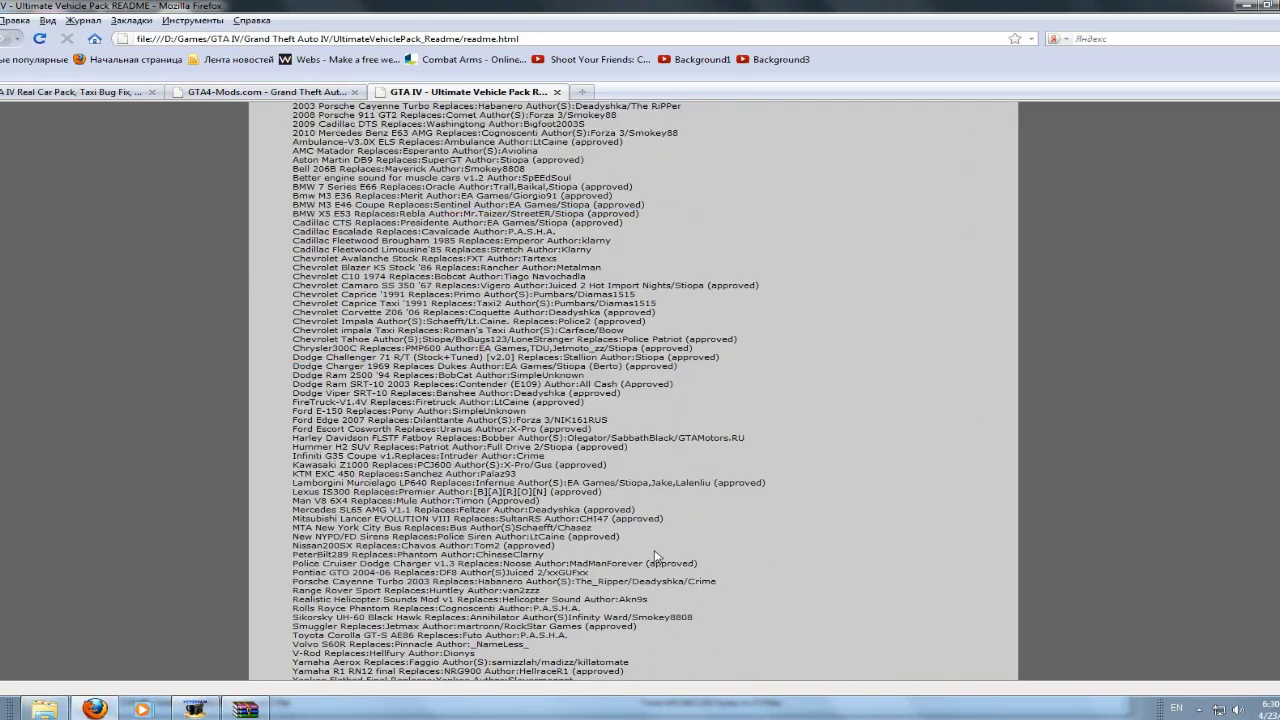
scroll(498, 525, "down", 5)
scroll(491, 455, "up", 20)
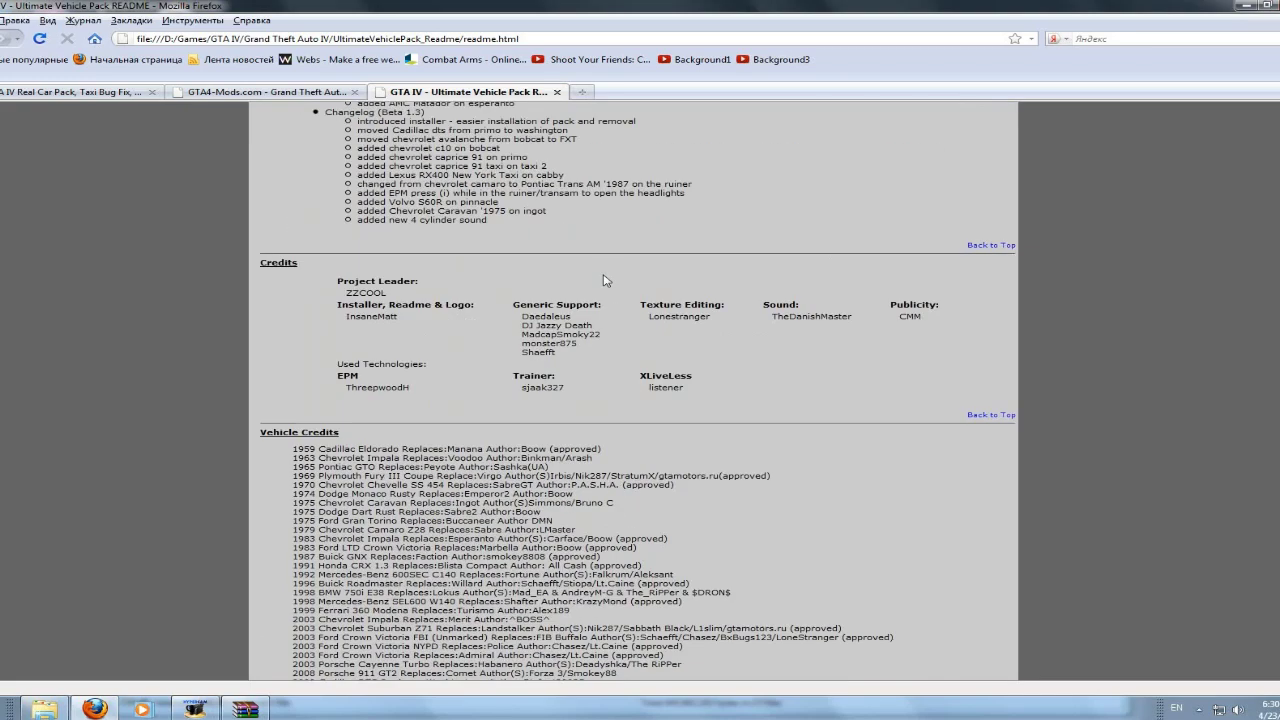
left_click(557, 92)
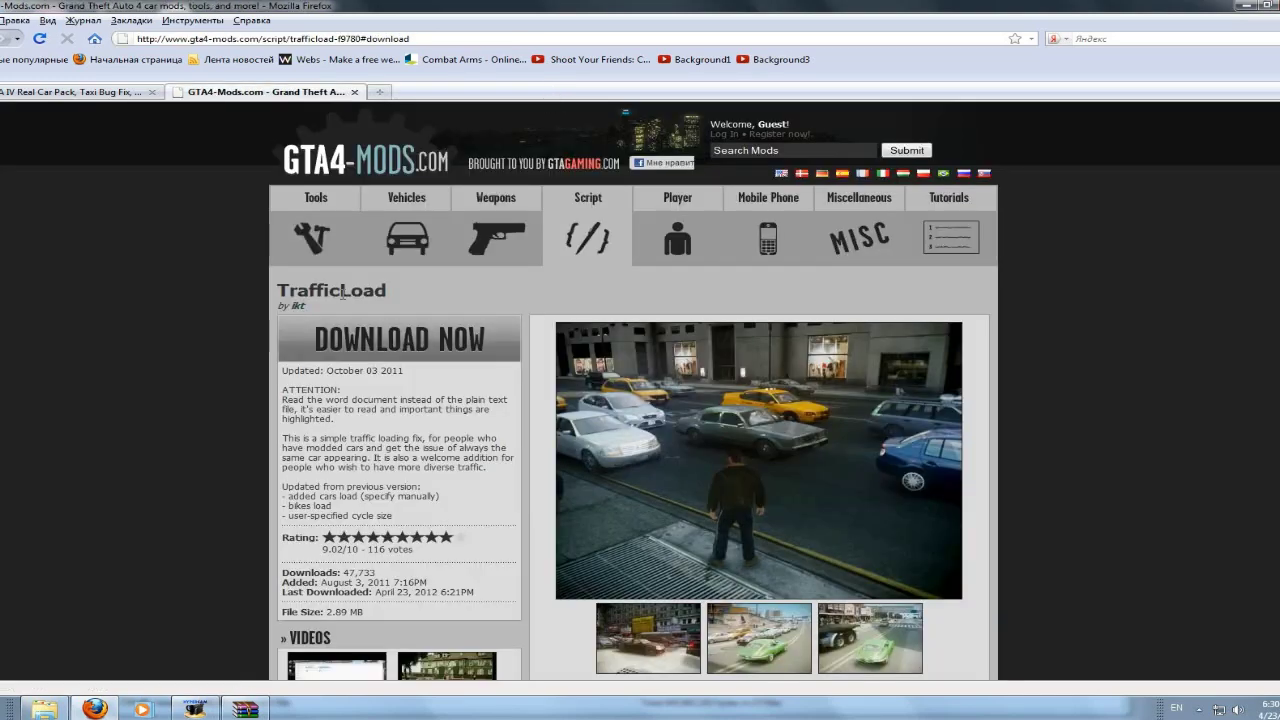
left_click(265, 710)
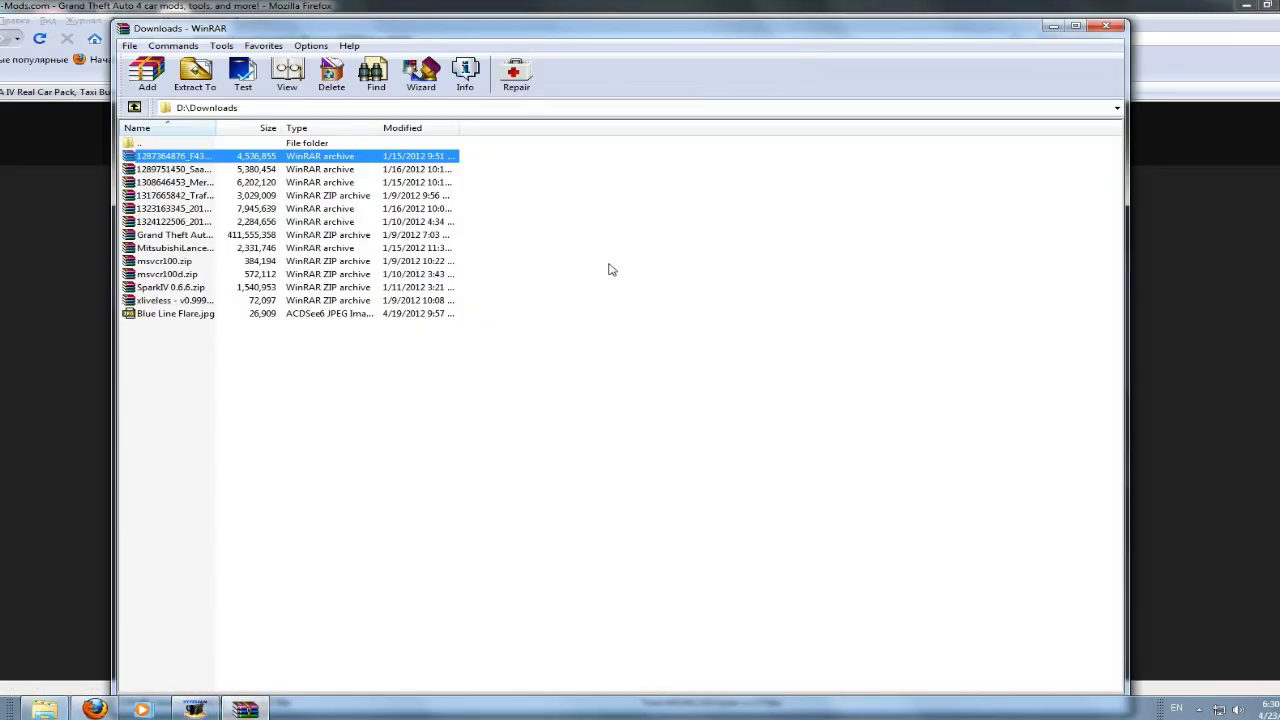
left_click(1108, 27)
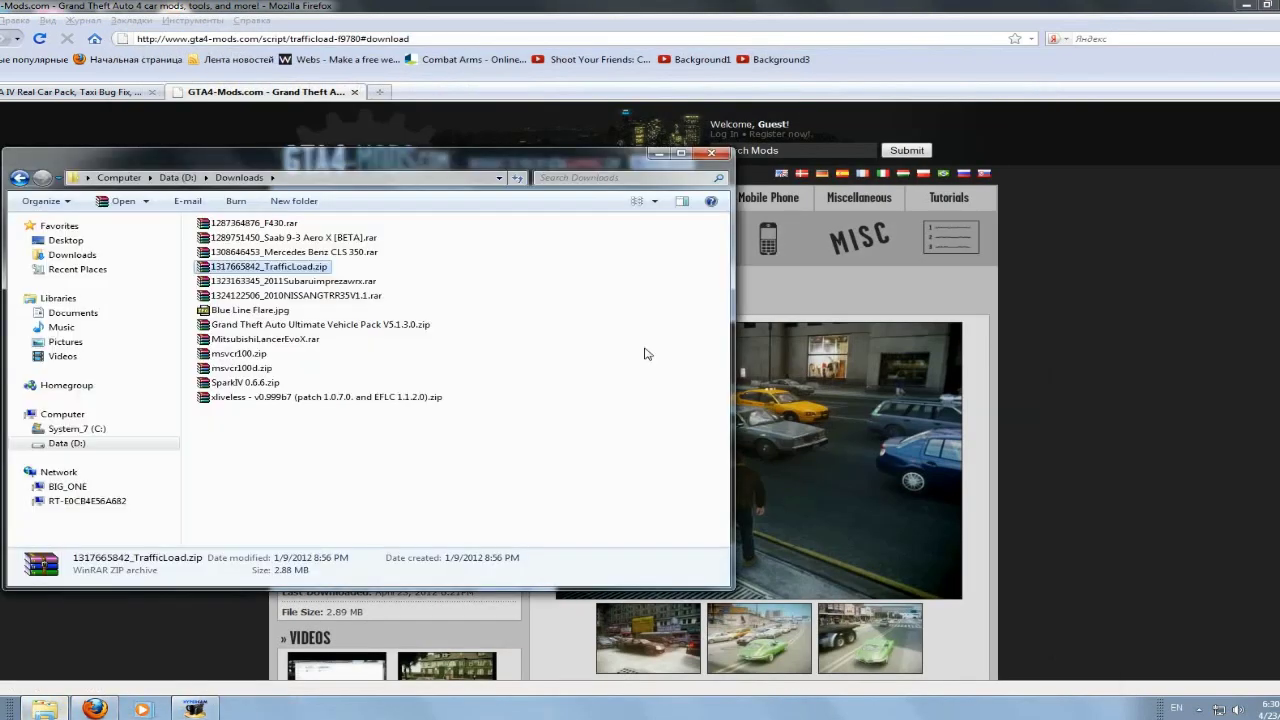
left_click(523, 290)
double_click(298, 266)
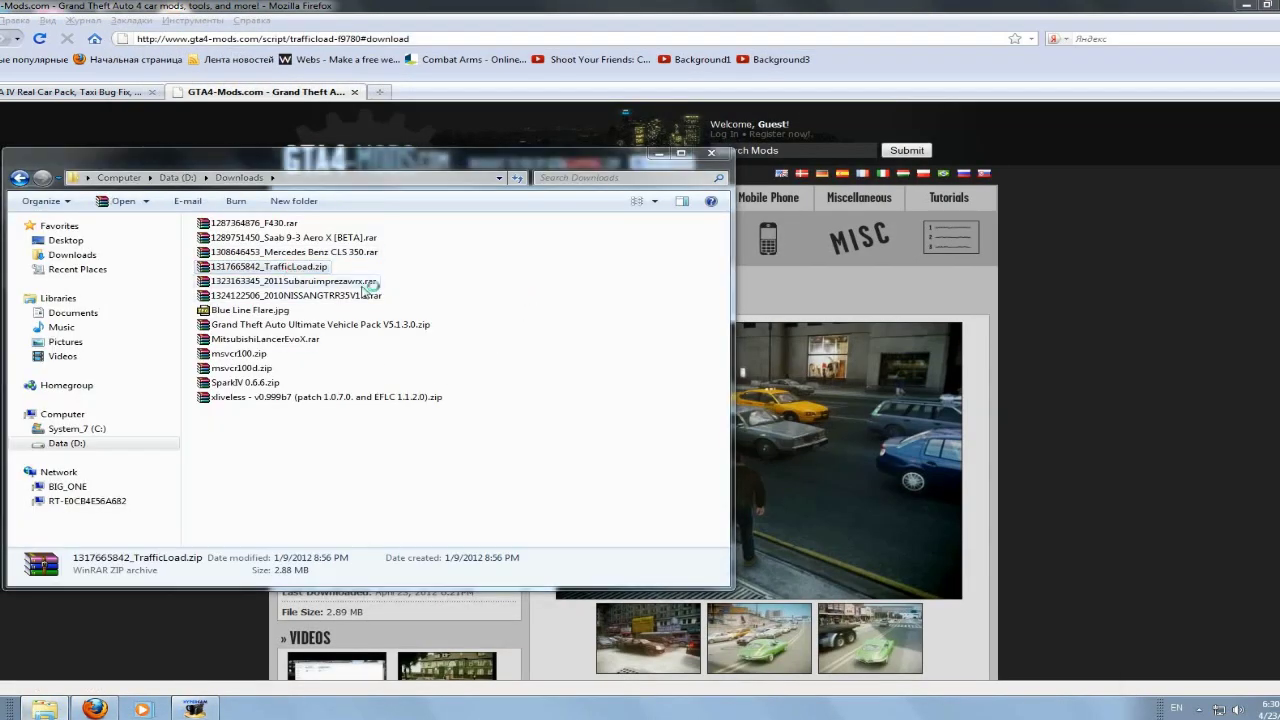
left_click(35, 121)
left_click(36, 91)
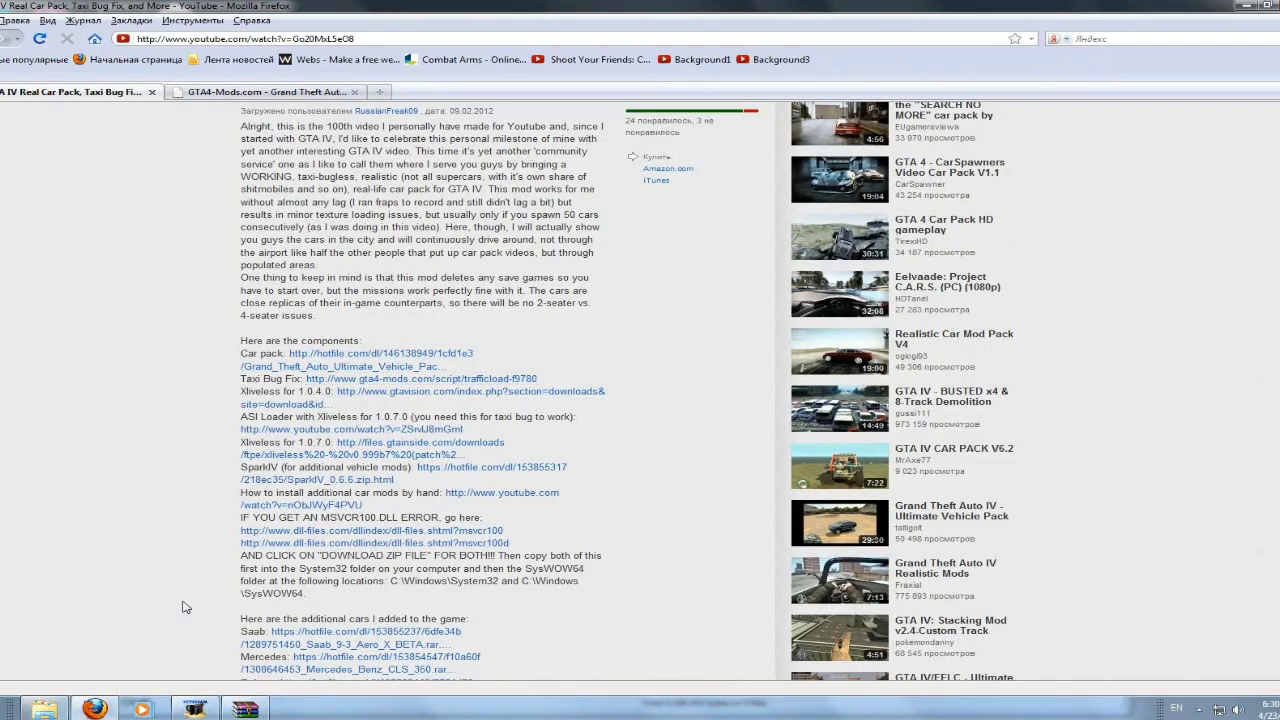
left_click(244, 709)
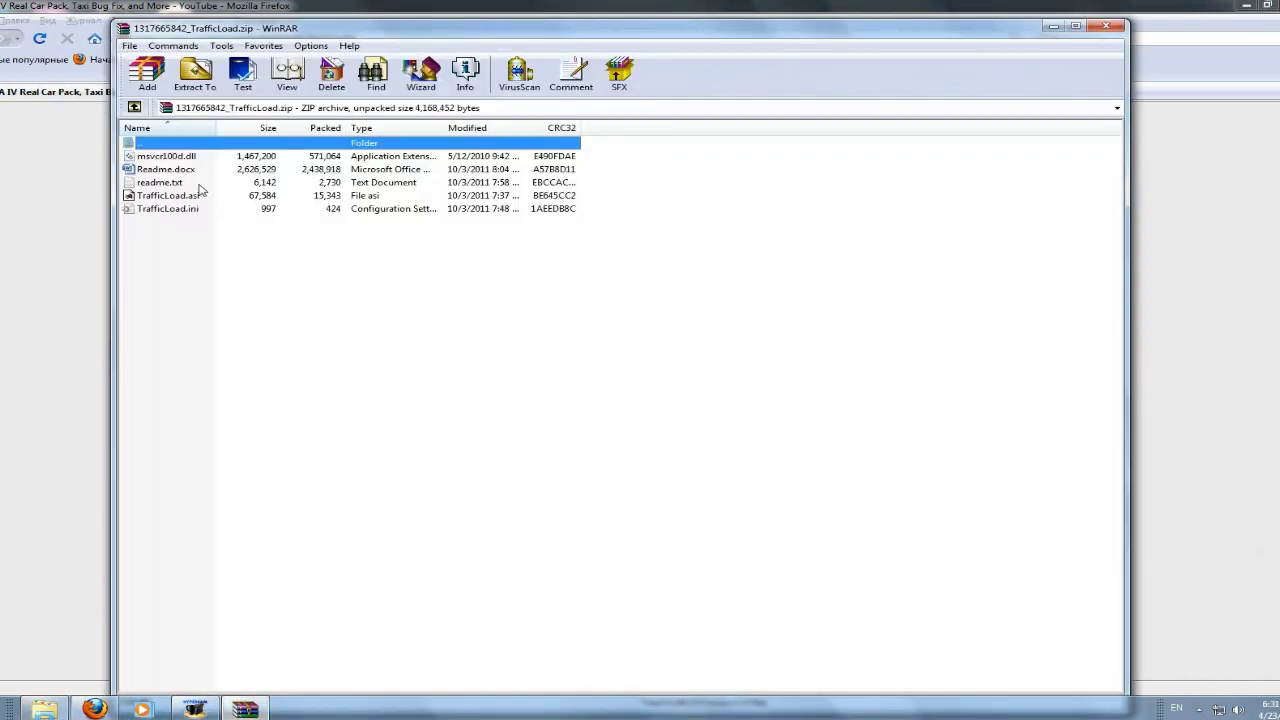
Open readme.txt from the TrafficLoad archive, examine its installation requirements, and return to the video description in Firefox
double_click(163, 183)
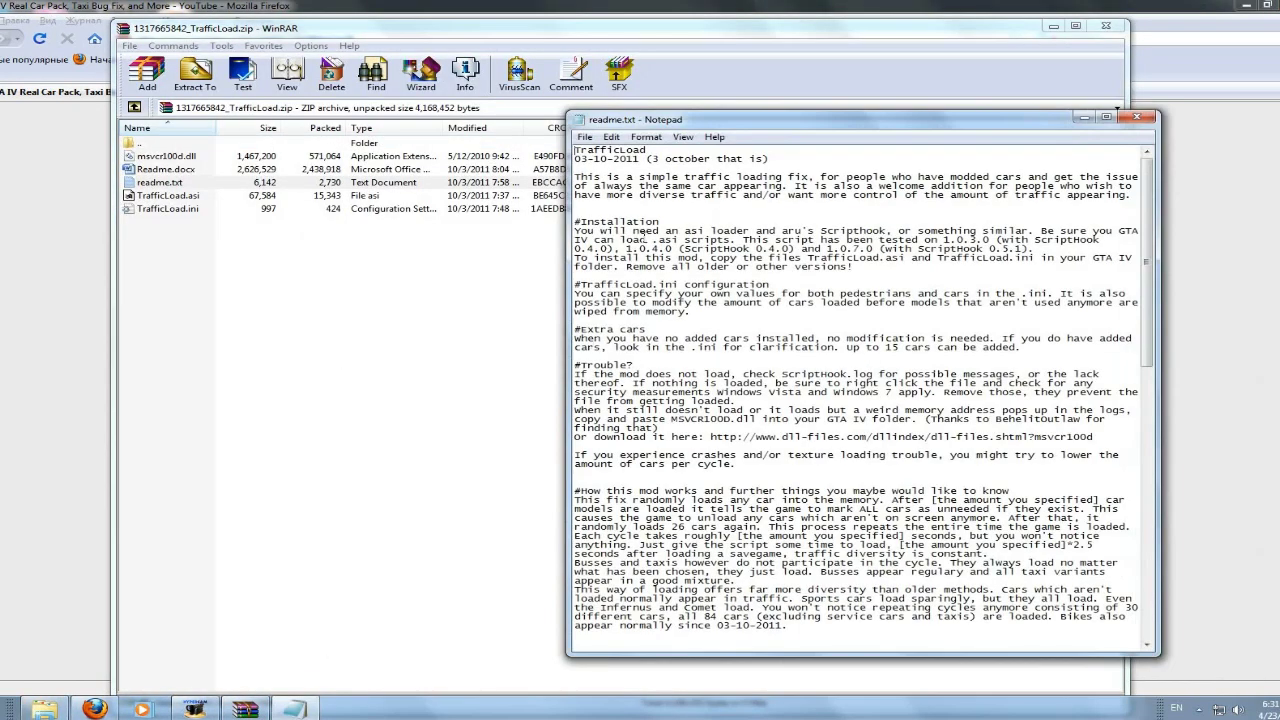
left_click_drag(766, 231, 1022, 230)
left_click(1024, 218)
left_click(95, 224)
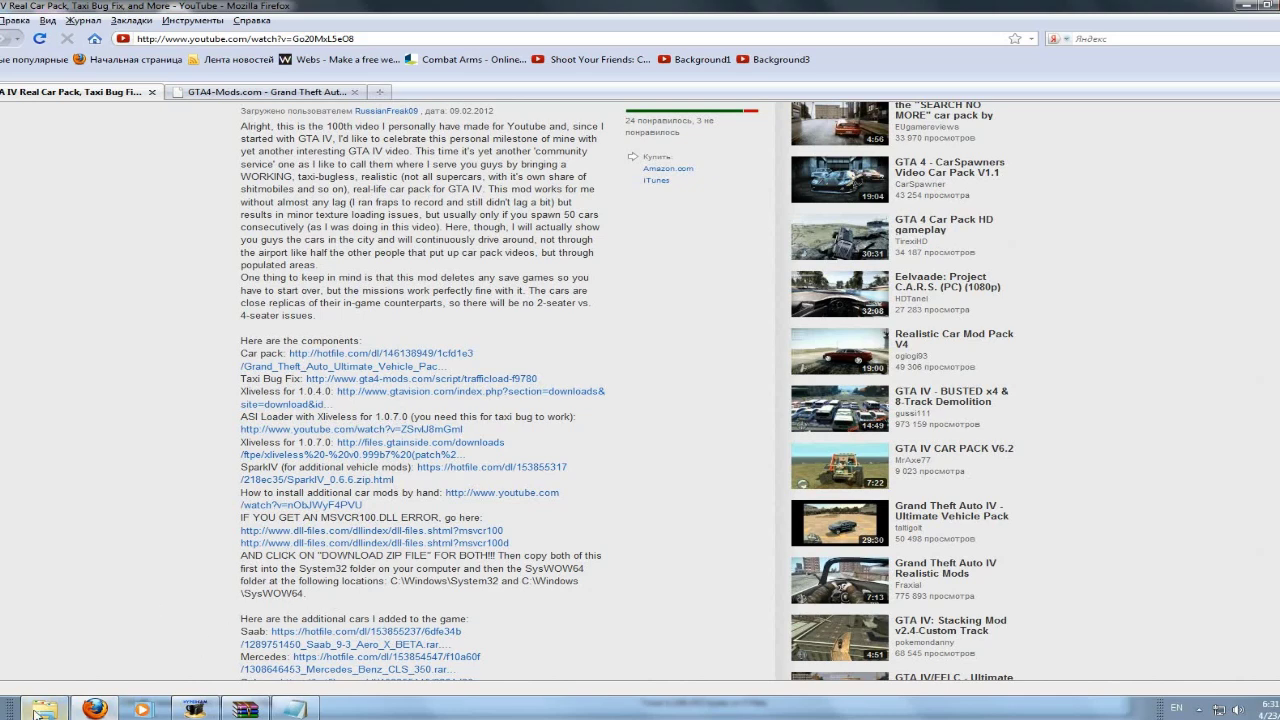
Examine the video description's entries for Xliveless for 1.0.4.0, ASI Loader with Xliveless for 1.0.7.0 and Xliveless for 1.0.7.0
mouse_move(44, 709)
left_click(80, 630)
left_click(126, 631)
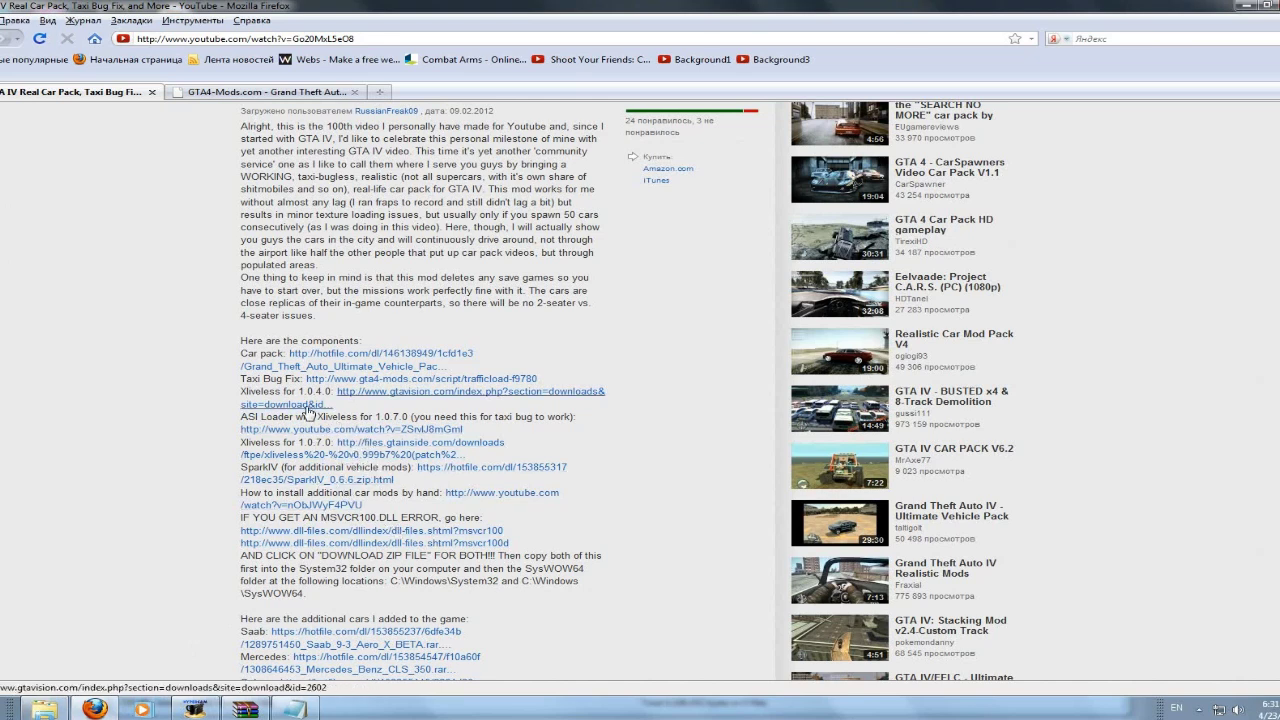
left_click_drag(300, 392, 330, 391)
left_click(145, 373)
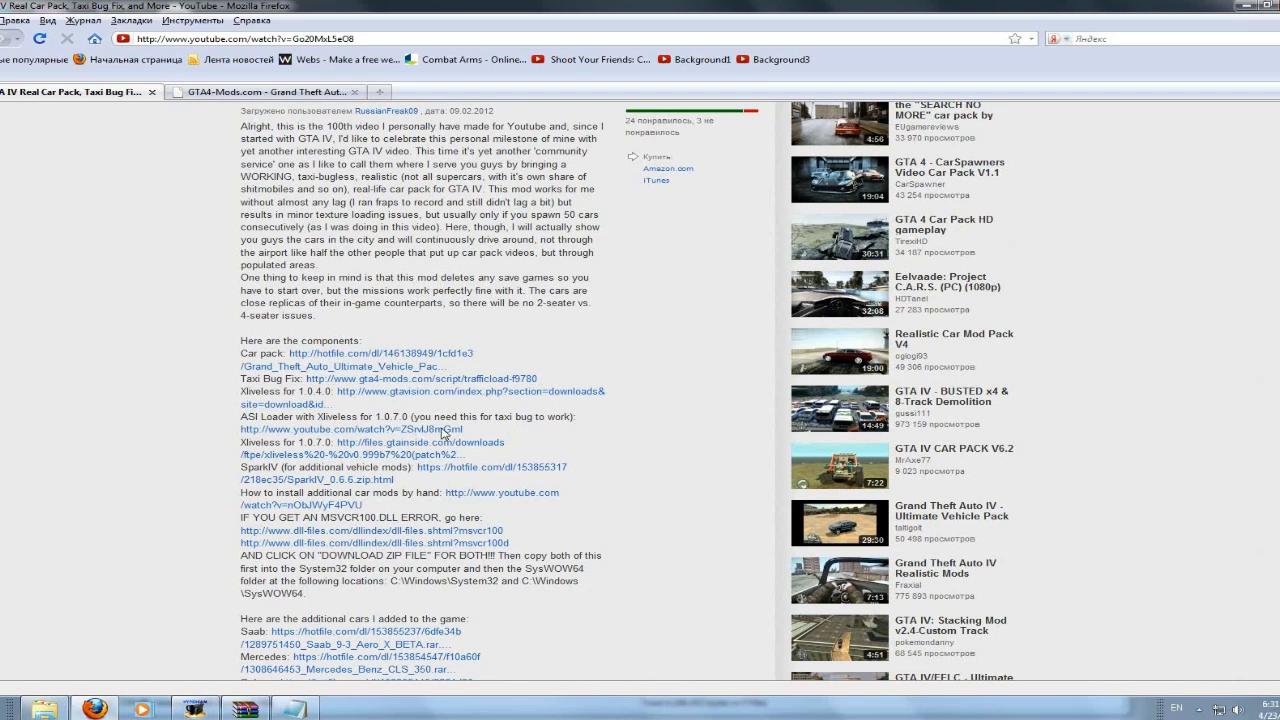
left_click_drag(241, 416, 408, 417)
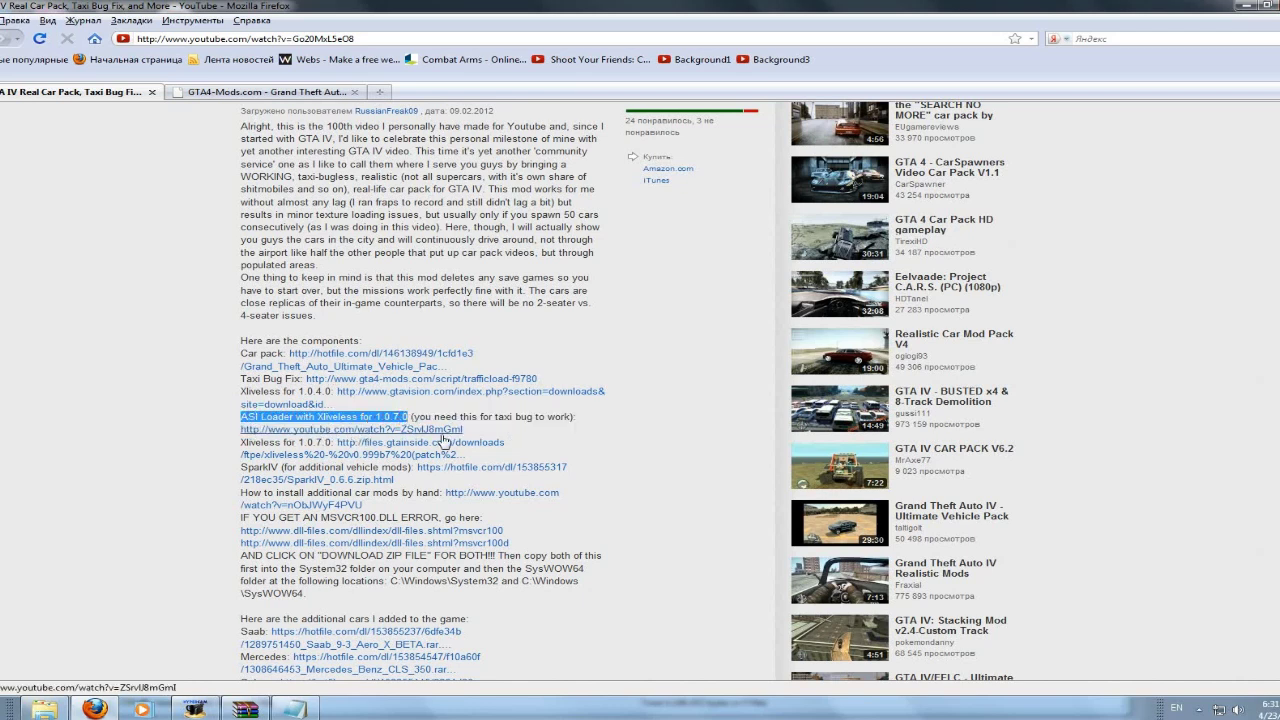
left_click(240, 442)
left_click_drag(242, 446, 320, 444)
left_click(250, 446)
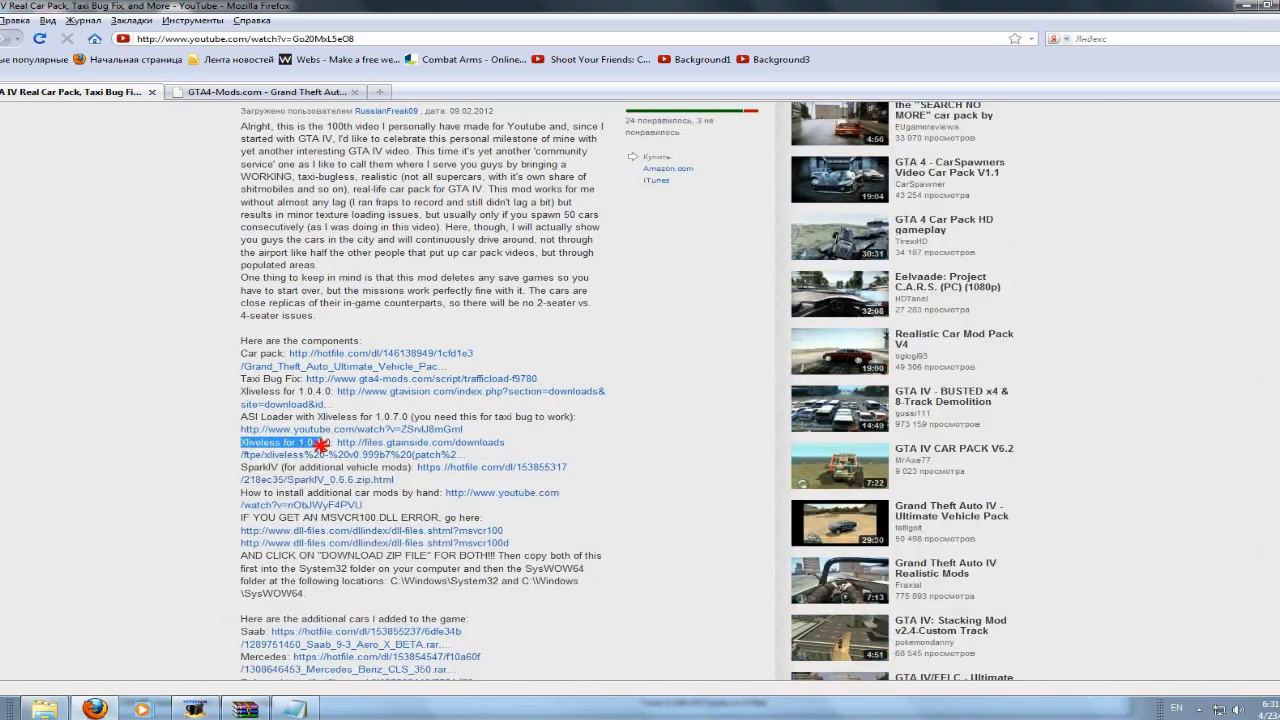
Open the linked ASI Loader video, pause it, and follow its GTAinside link to request the xliveless v0.999b7 download
left_click(246, 430)
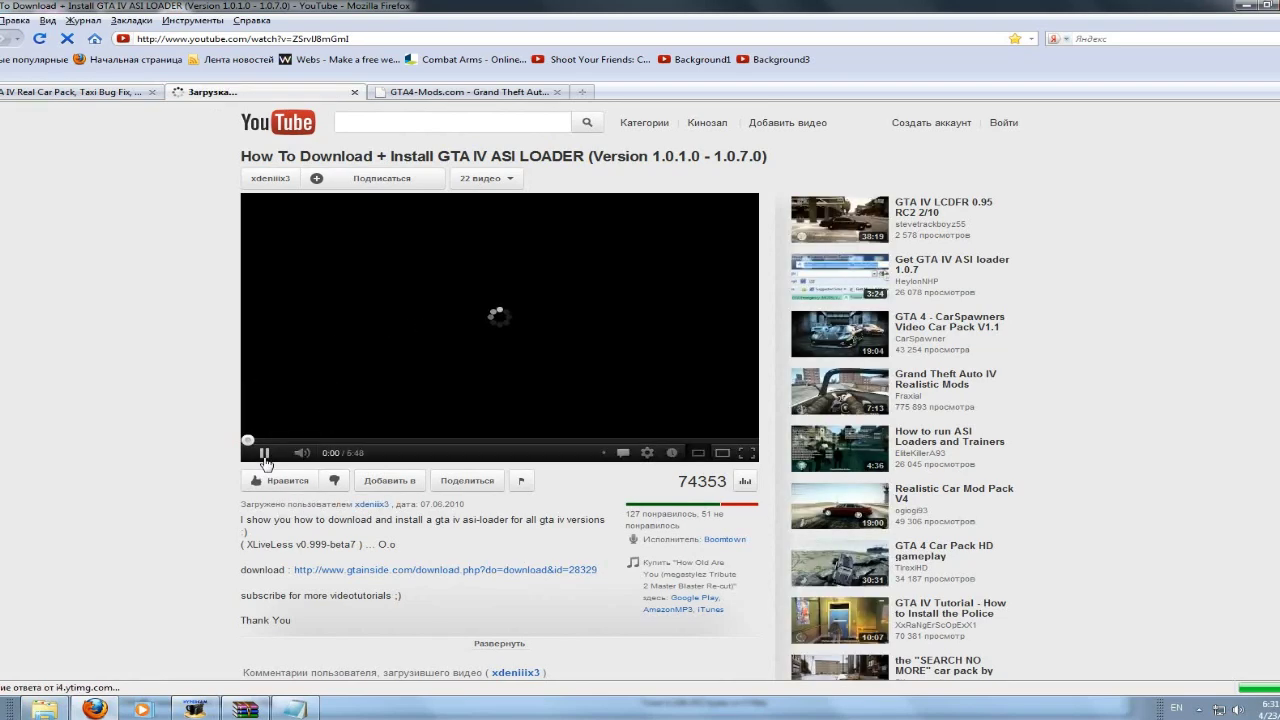
left_click(265, 453)
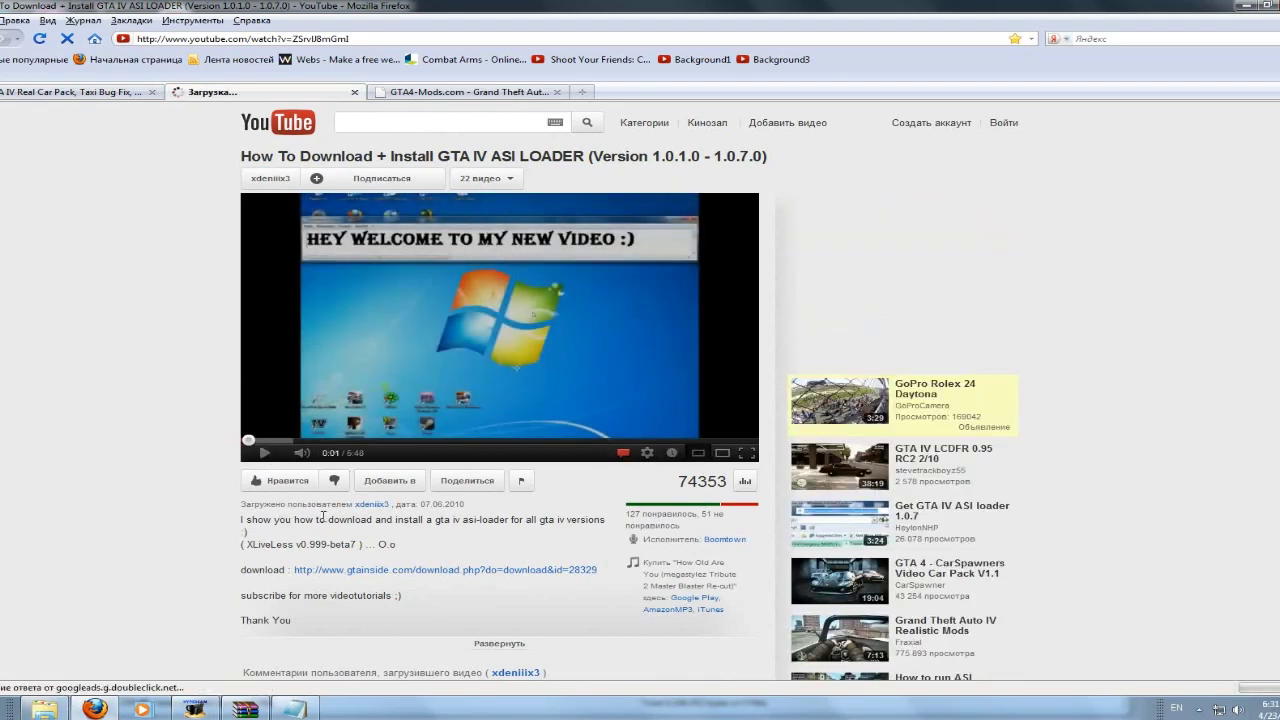
left_click(331, 572)
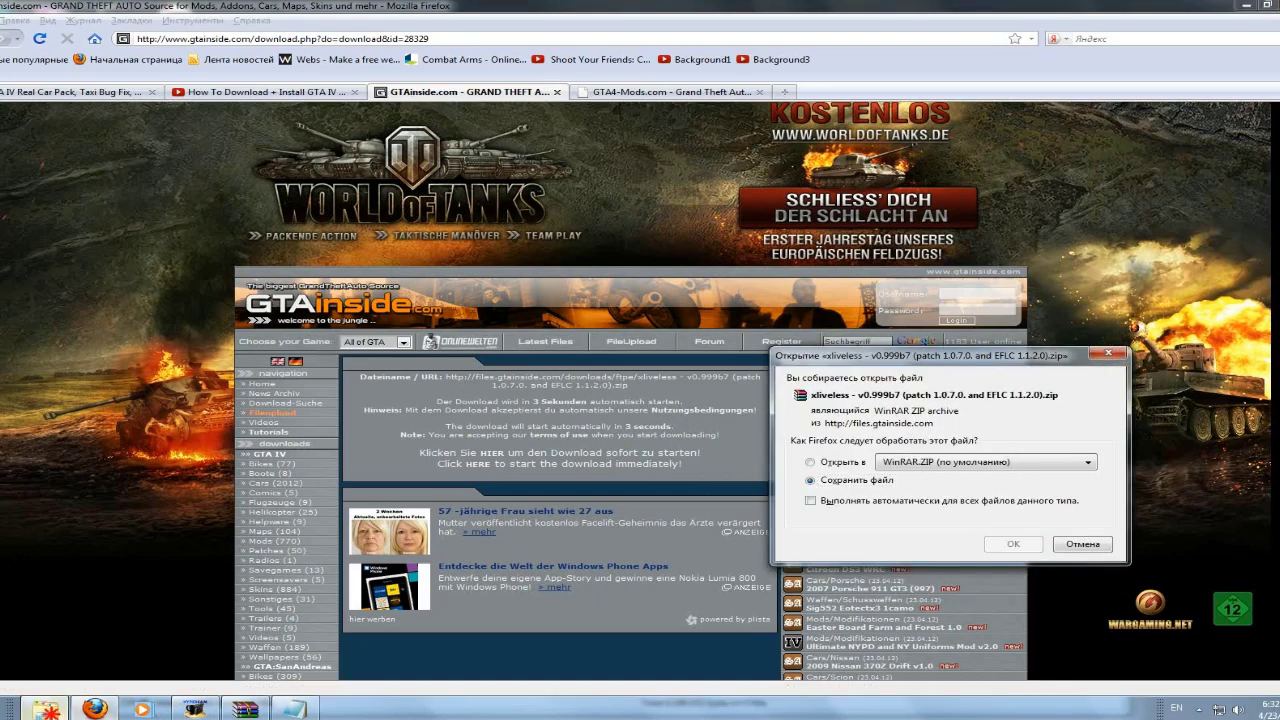
Cancel the xliveless save prompt and open xliveless - v0.999b7 (patch 1.0.7.0. and EFLC 1.1.2.0).zip from the Downloads folder in WinRAR
left_click(44, 708)
left_click(272, 400)
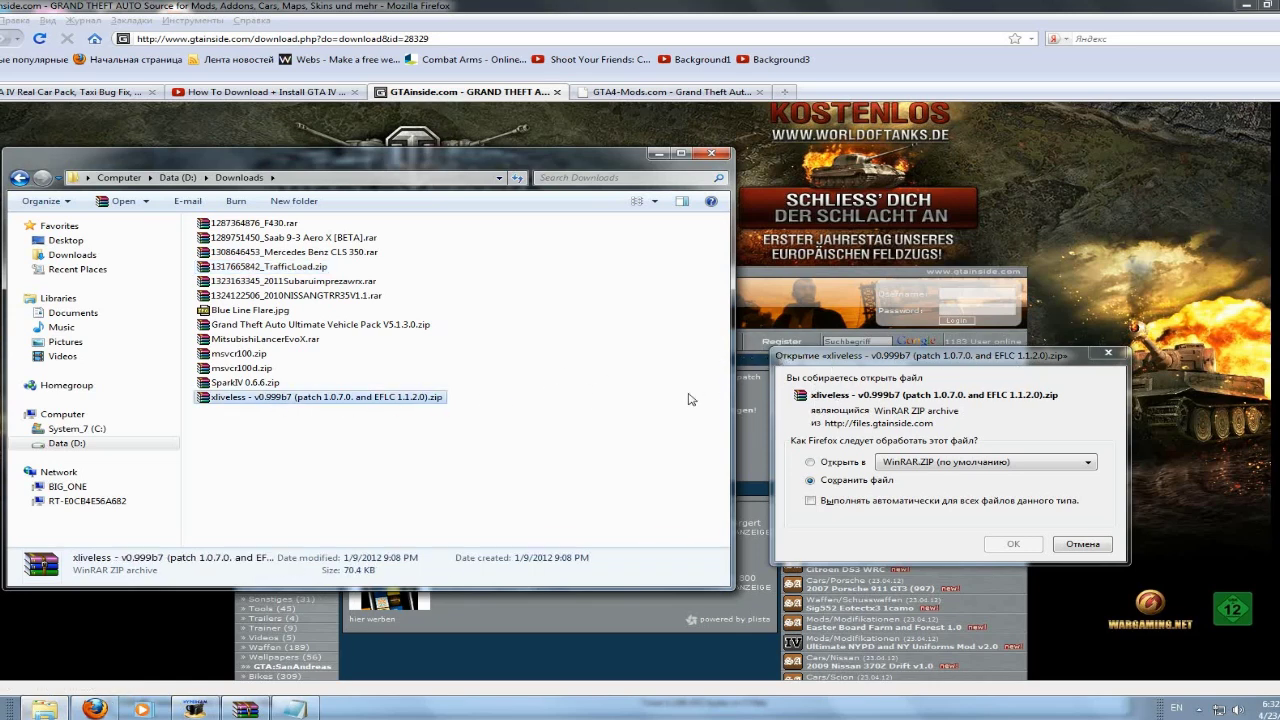
left_click(1108, 352)
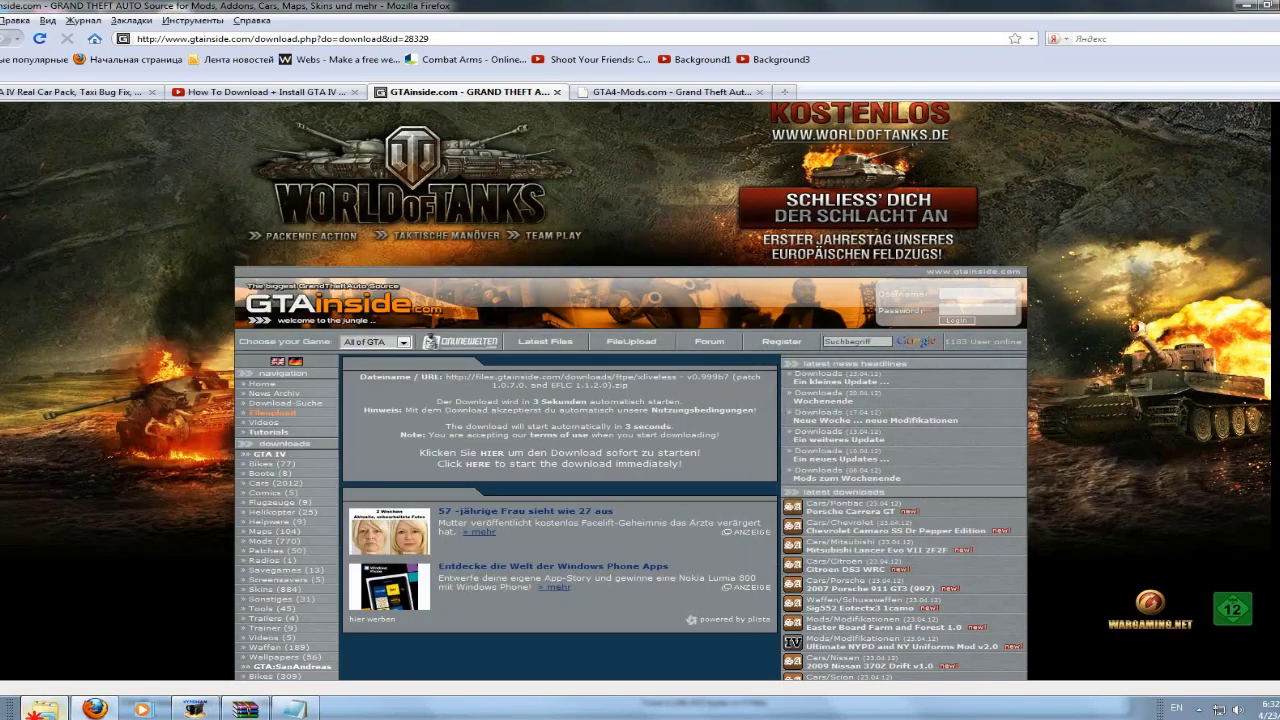
left_click(44, 708)
double_click(296, 399)
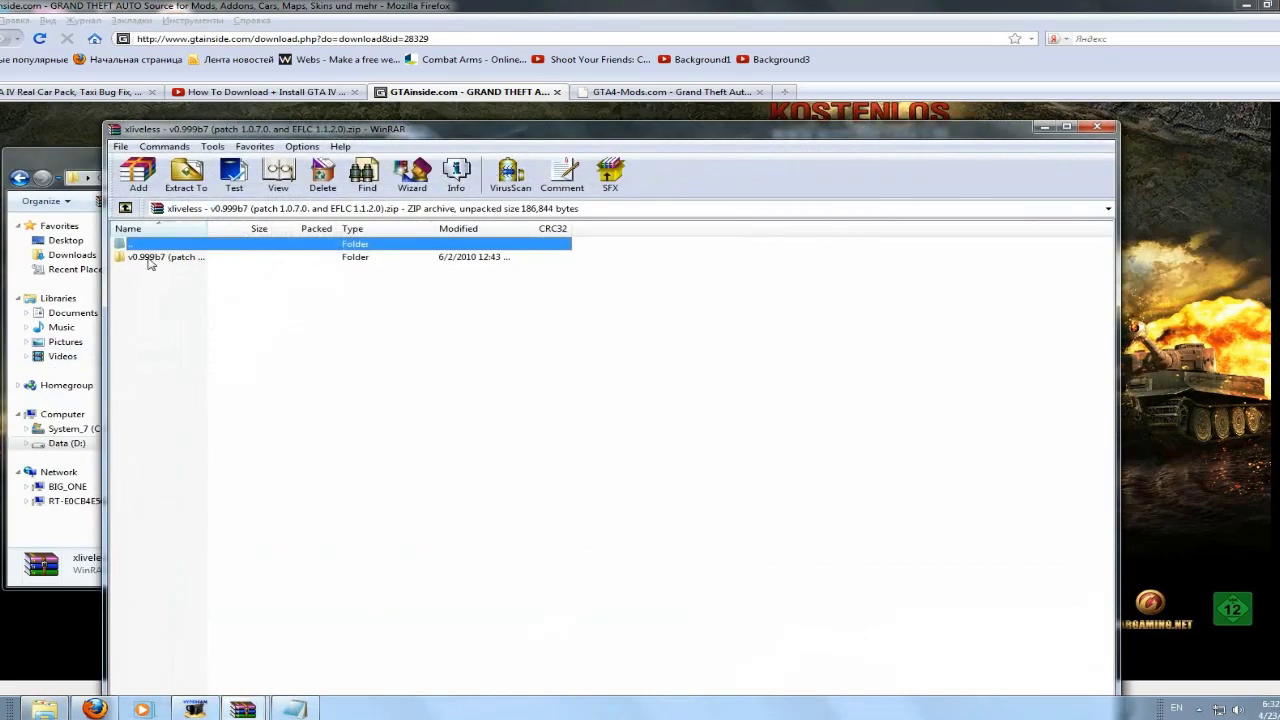
Open readme.txt from the v0.999b7 folder in the archive and examine its note about running LaunchGTAIV.exe
double_click(150, 257)
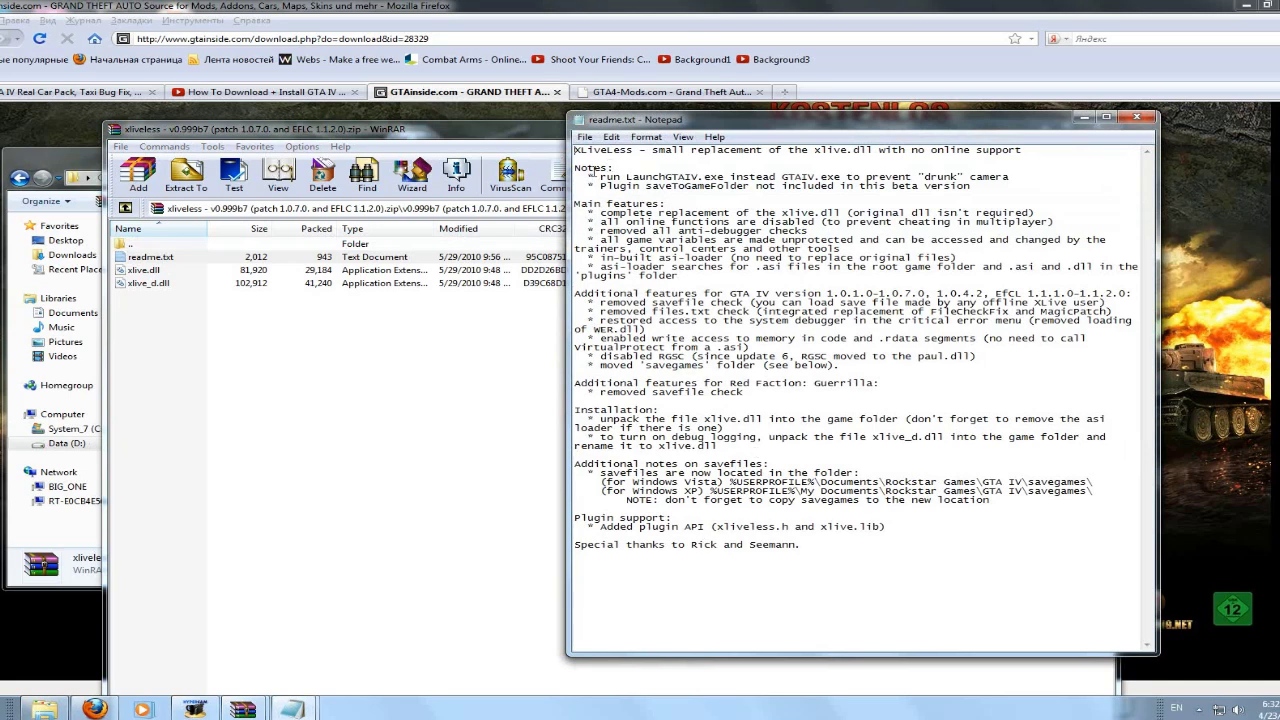
left_click_drag(603, 177, 1052, 180)
left_click(964, 199)
Open the game folder D:\Games\GTA IV\Grand Theft Auto IV in a new Explorer window
key("super")
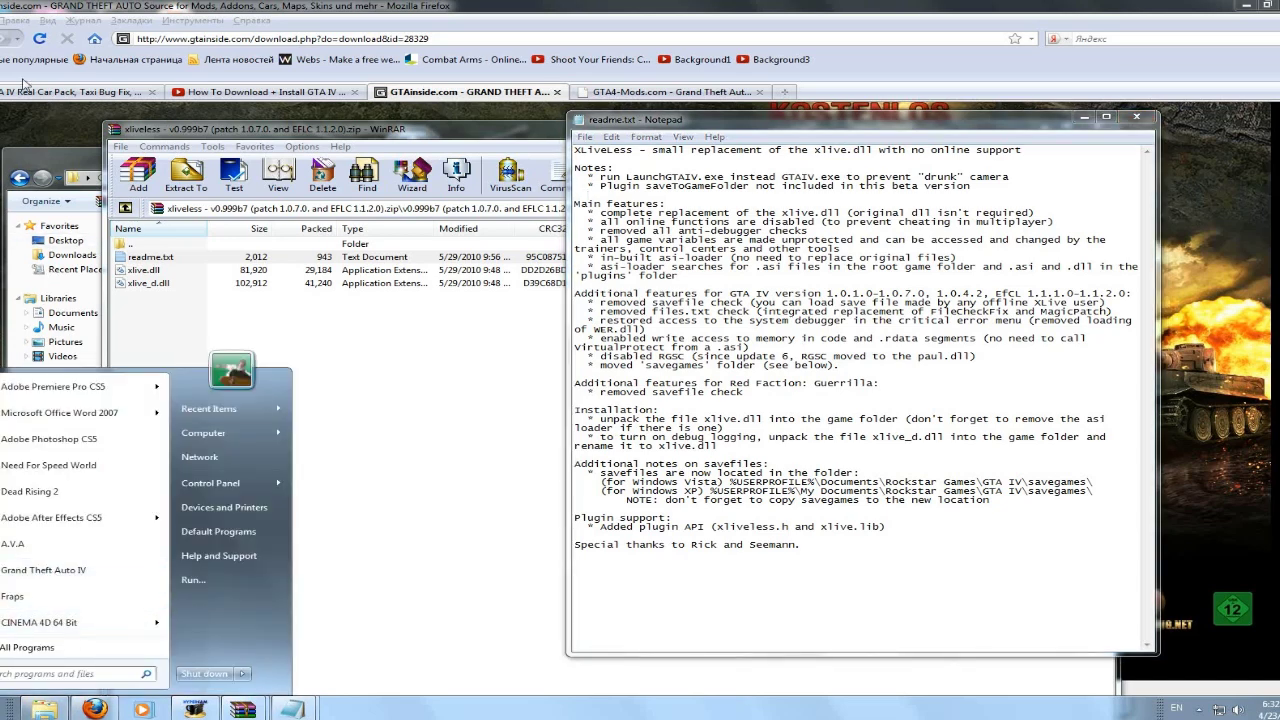
mouse_move(240, 432)
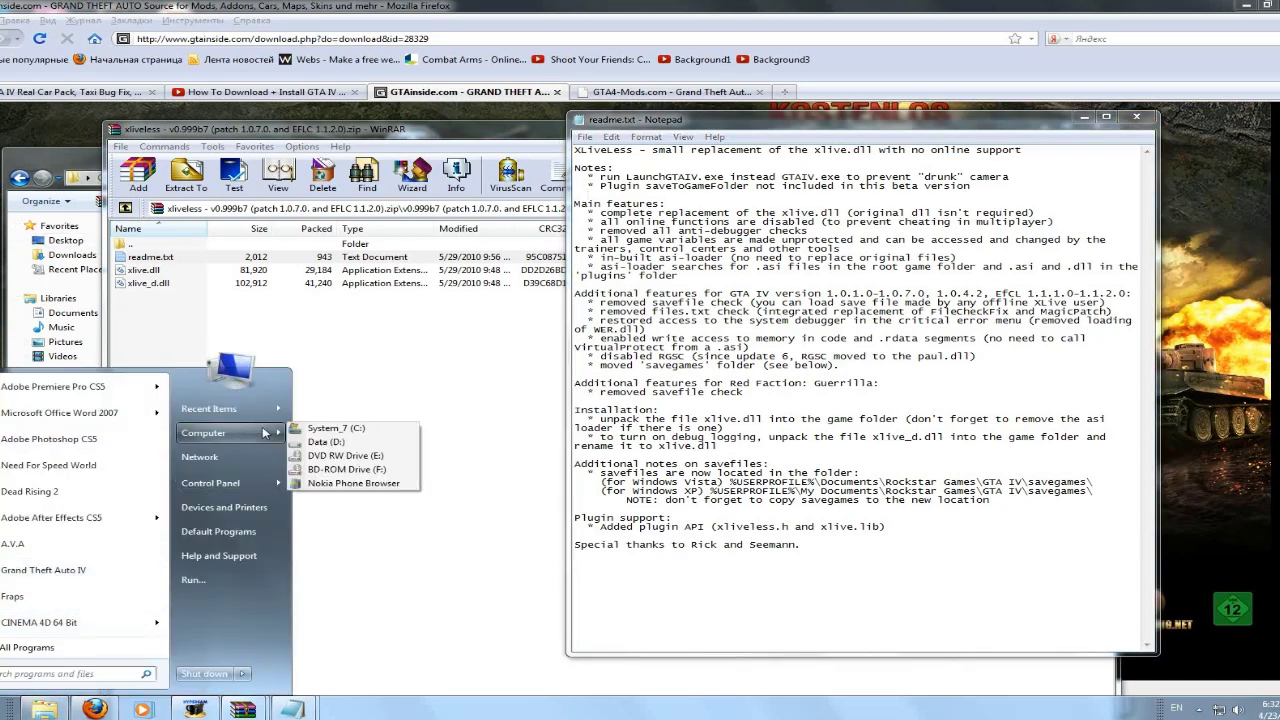
left_click(340, 444)
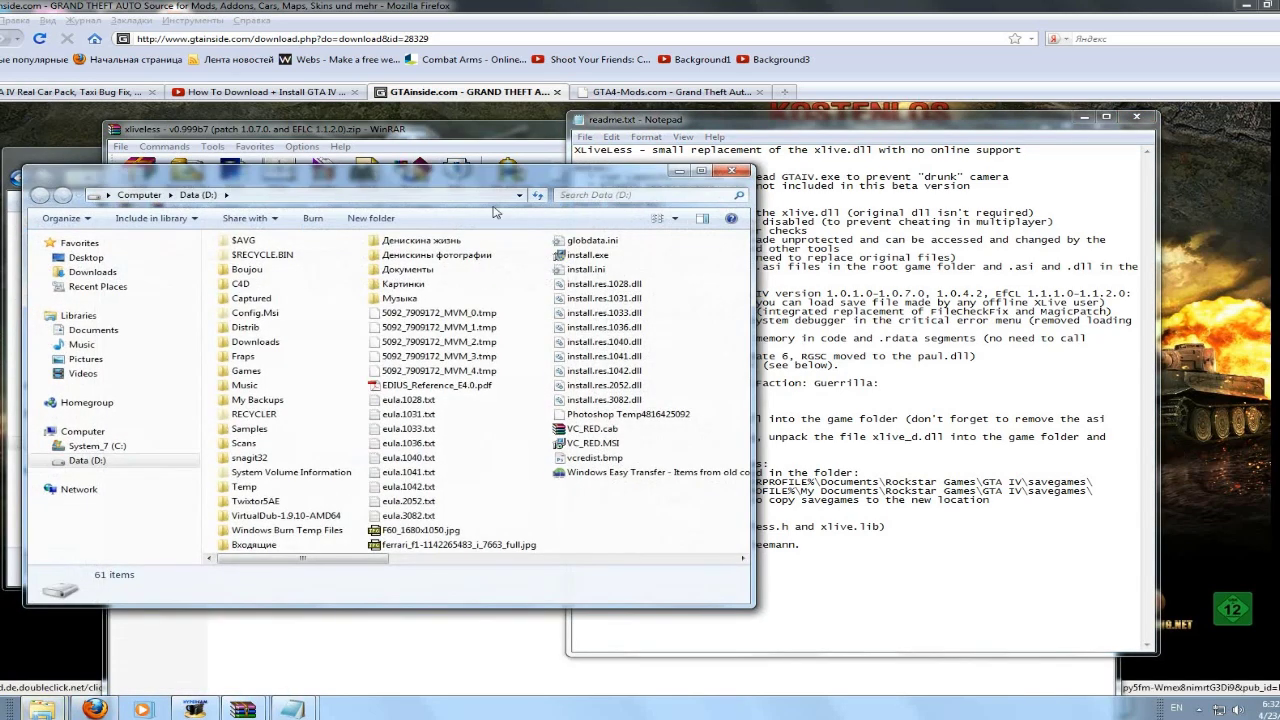
double_click(246, 370)
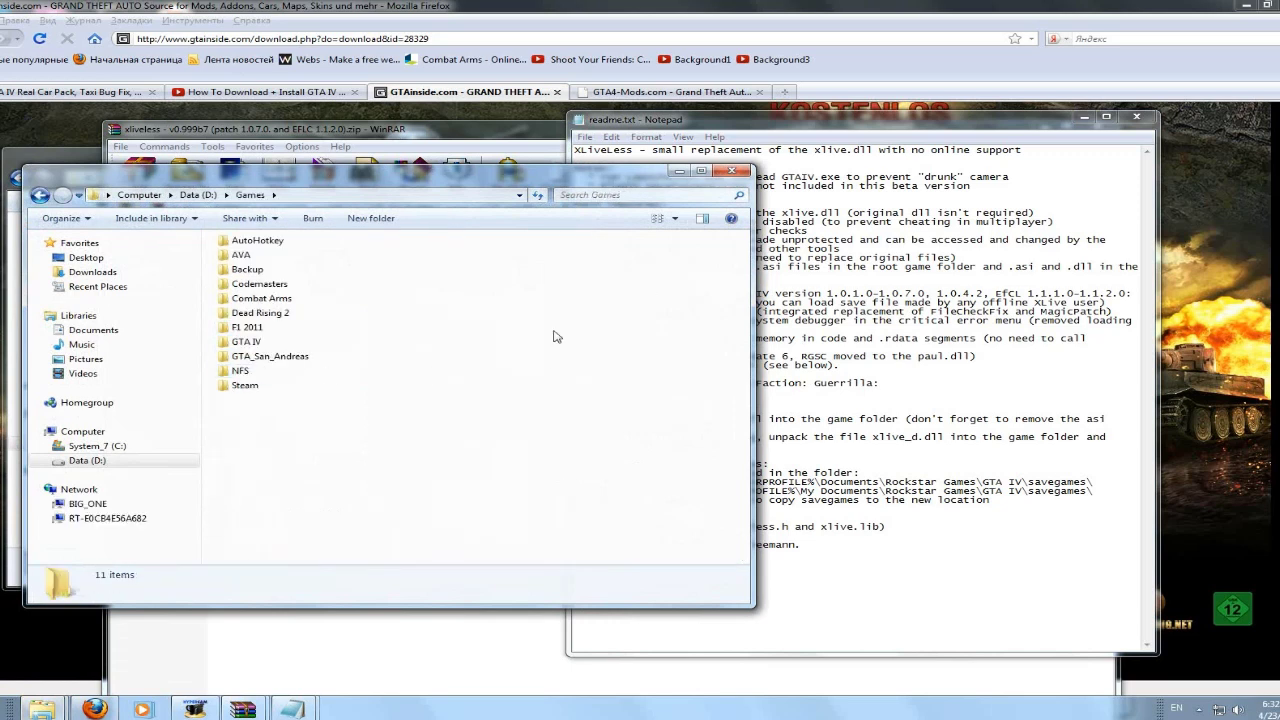
double_click(245, 342)
double_click(268, 242)
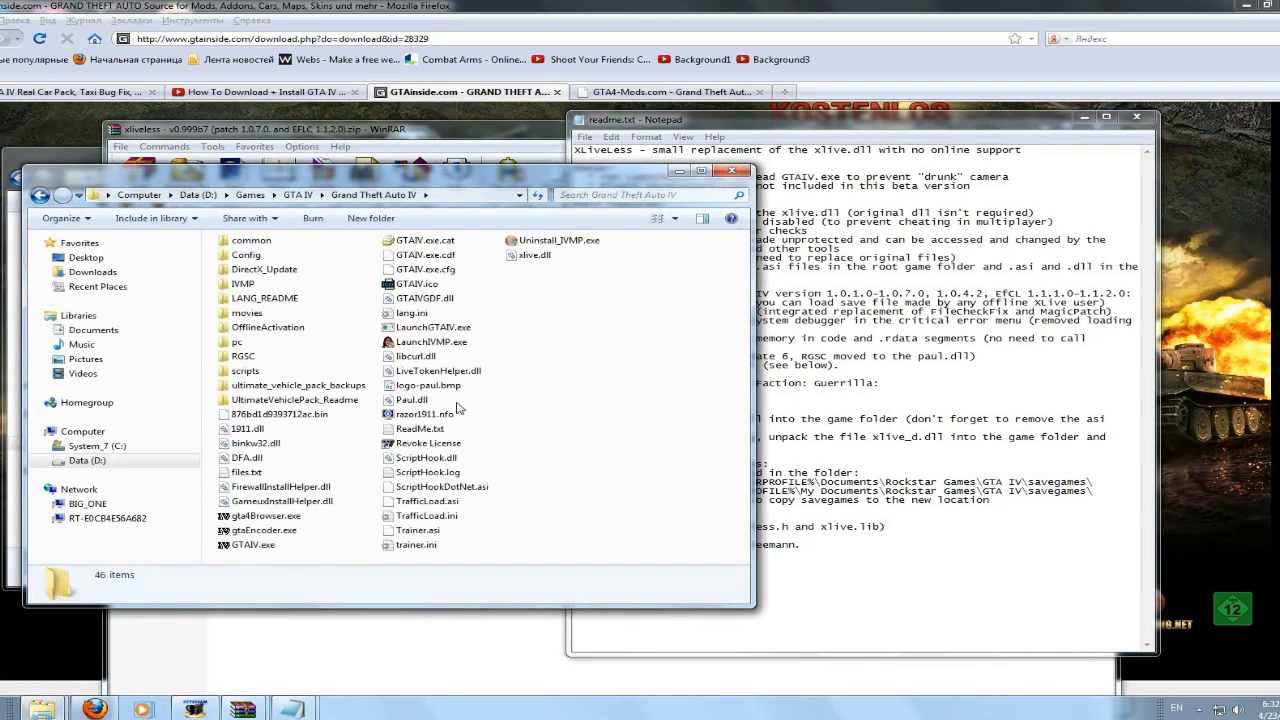
Examine the ScriptHook.dll, ScriptHook.log, TrafficLoad.asi and TrafficLoad.ini files in the game folder
left_click(430, 459)
left_click(425, 473)
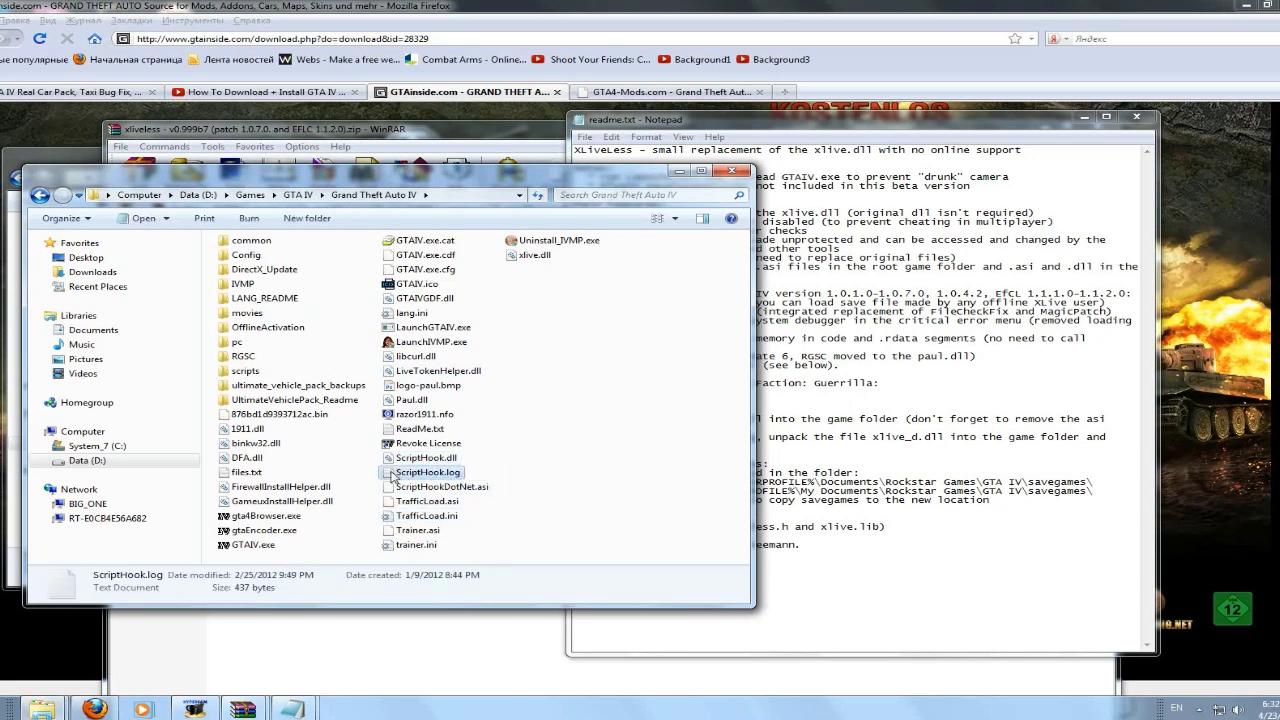
left_click(400, 463)
left_click(405, 501)
left_click(420, 515)
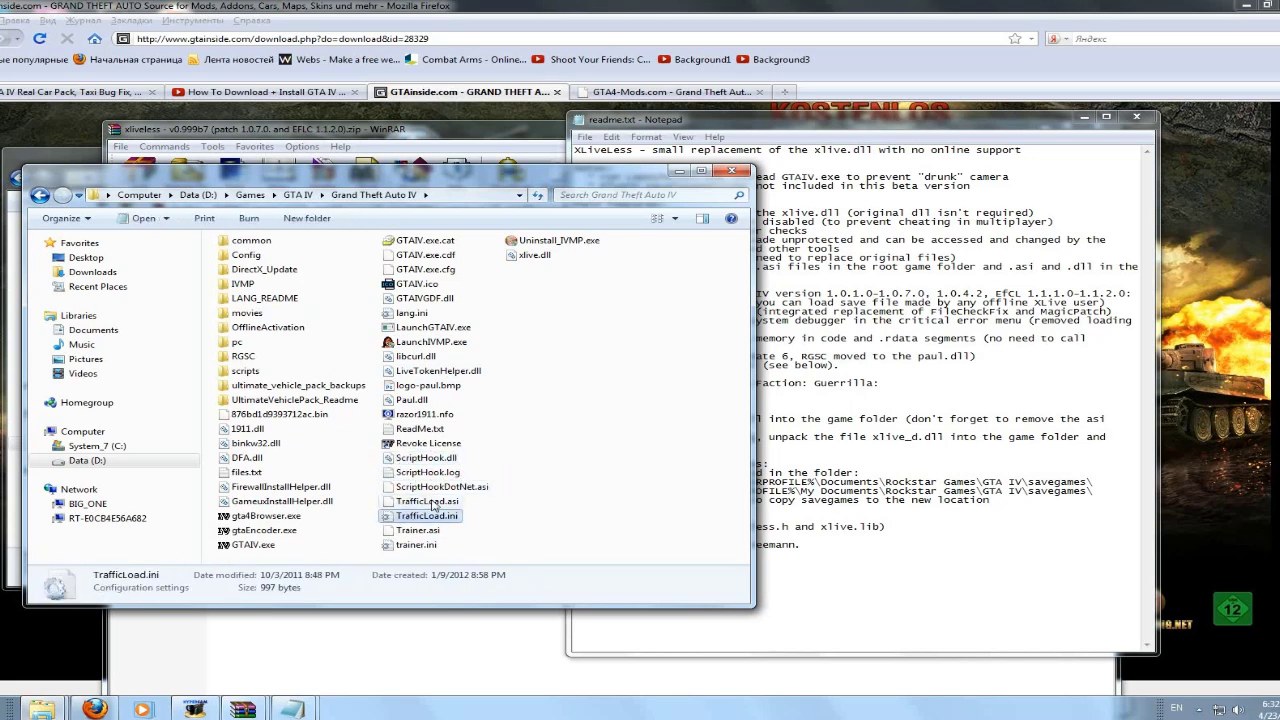
left_click(445, 501)
left_click(517, 493)
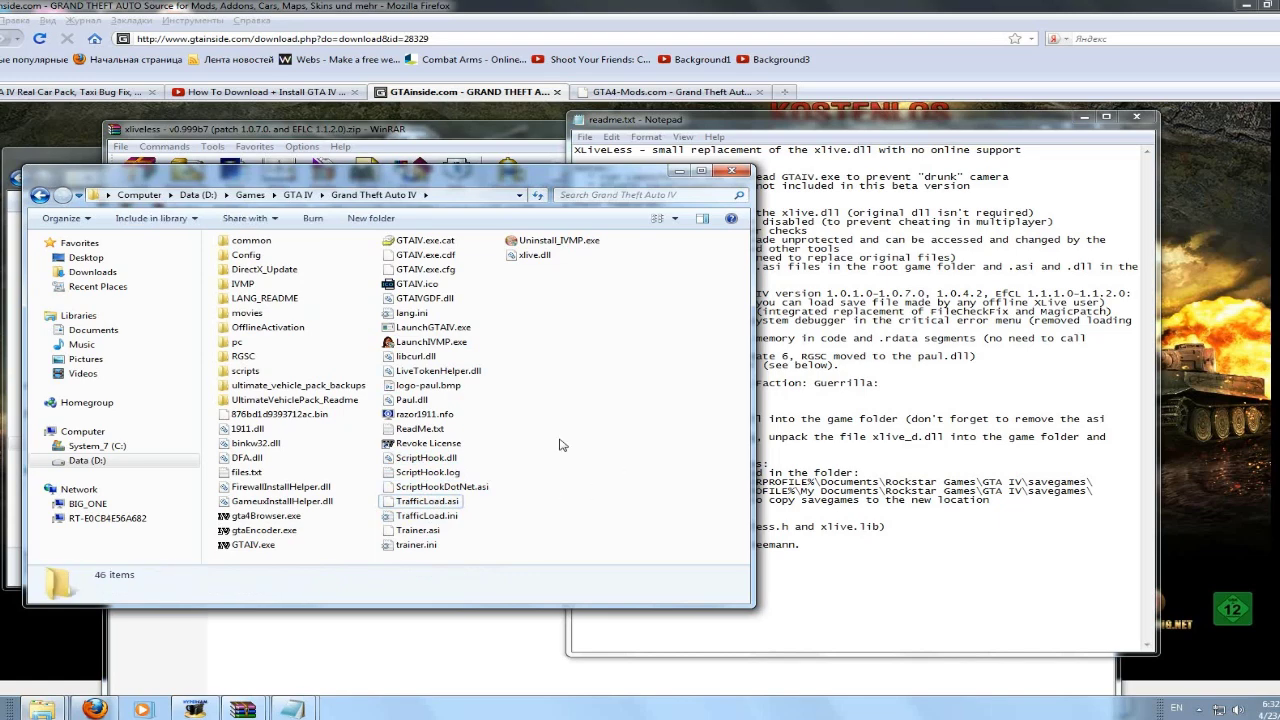
Return to the xliveless archive and start extracting xlive.dll and xlive_d.dll to a specified folder
left_click_drag(506, 179, 612, 352)
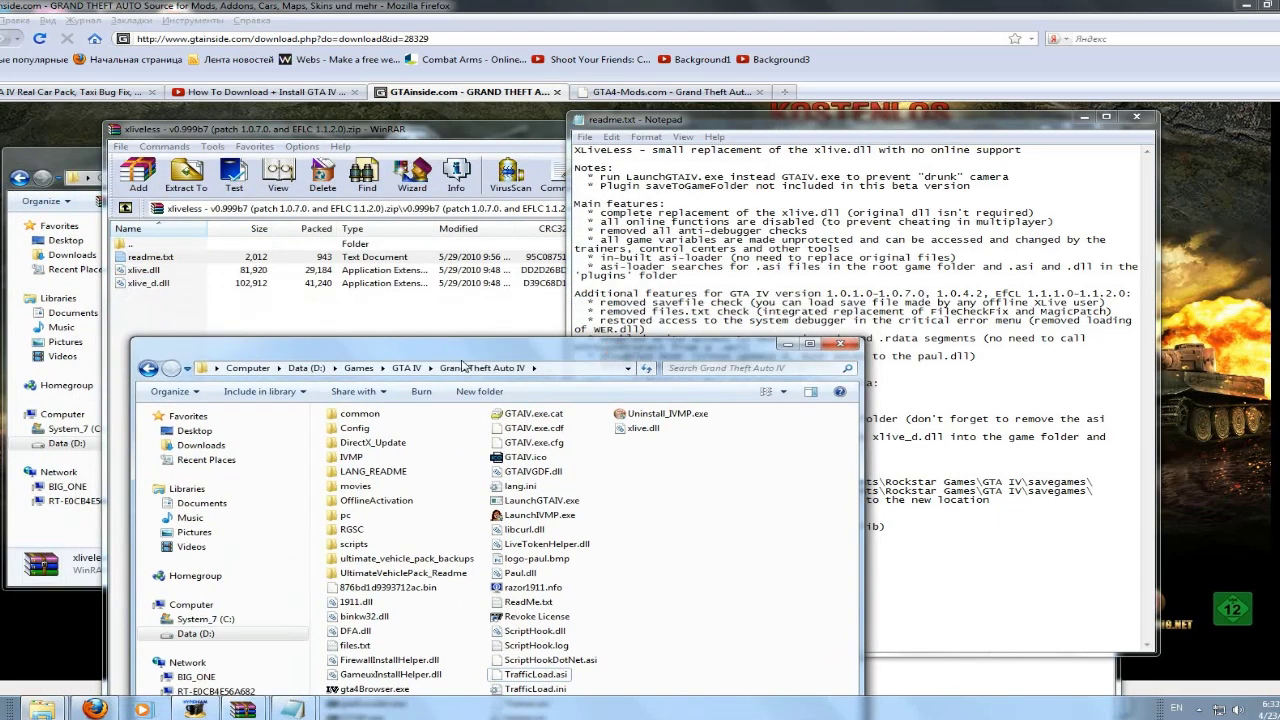
left_click_drag(460, 350, 460, 220)
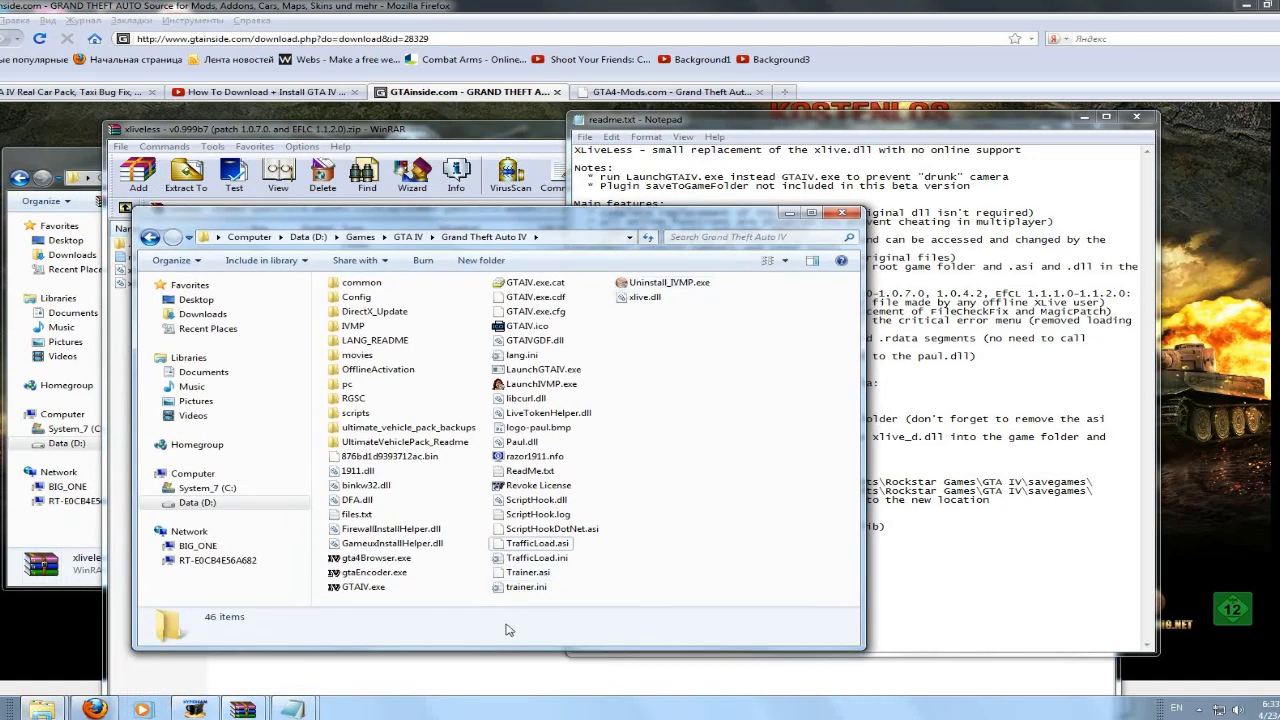
left_click_drag(505, 226, 497, 318)
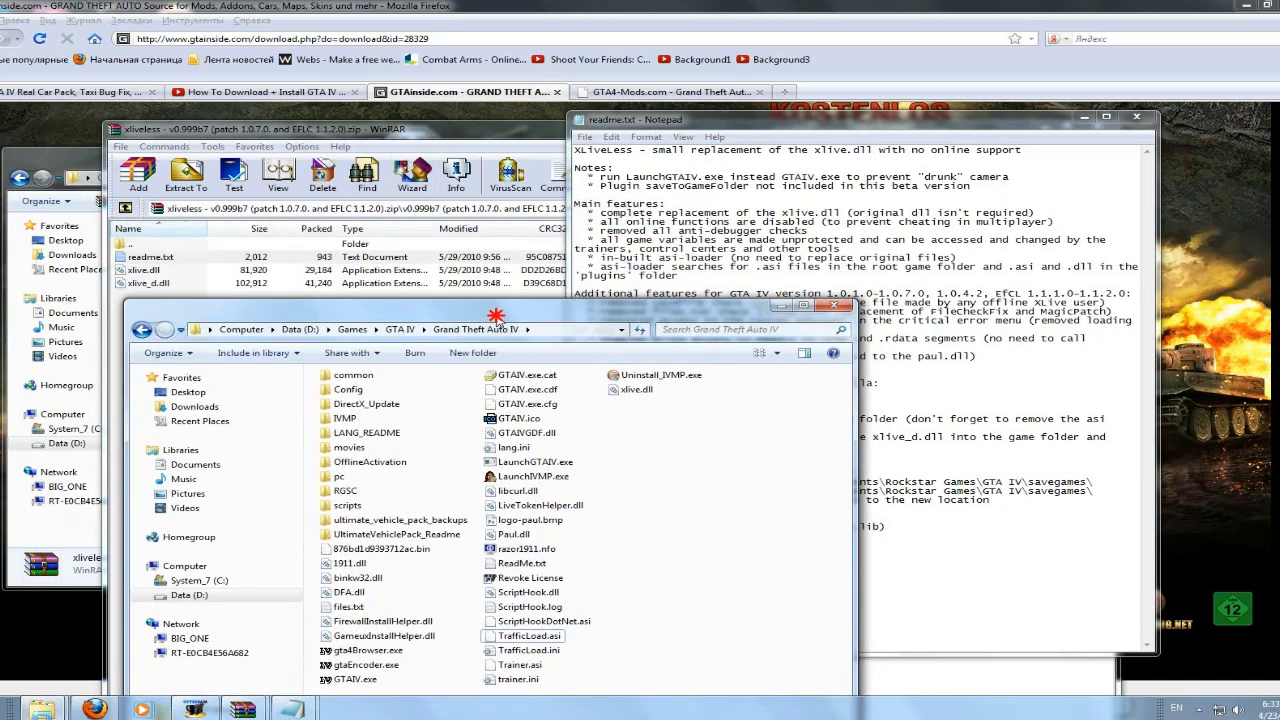
left_click(220, 292)
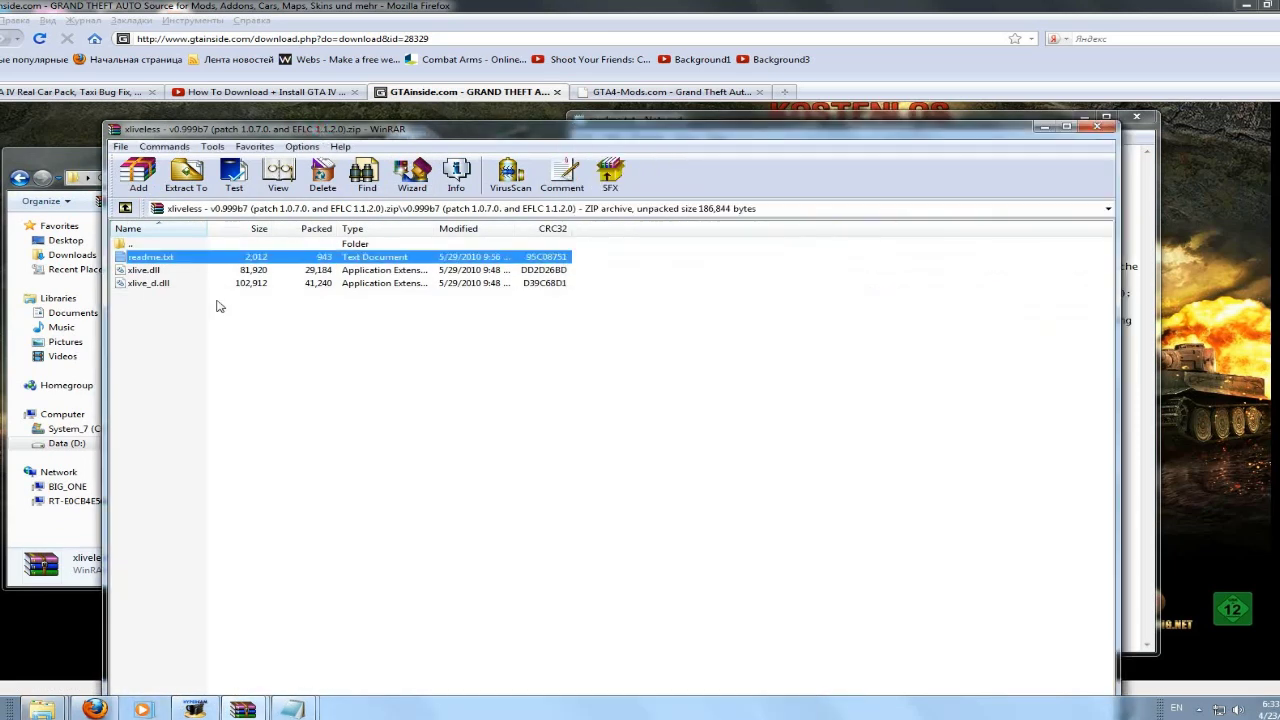
left_click(148, 272)
left_click(150, 284, "shift")
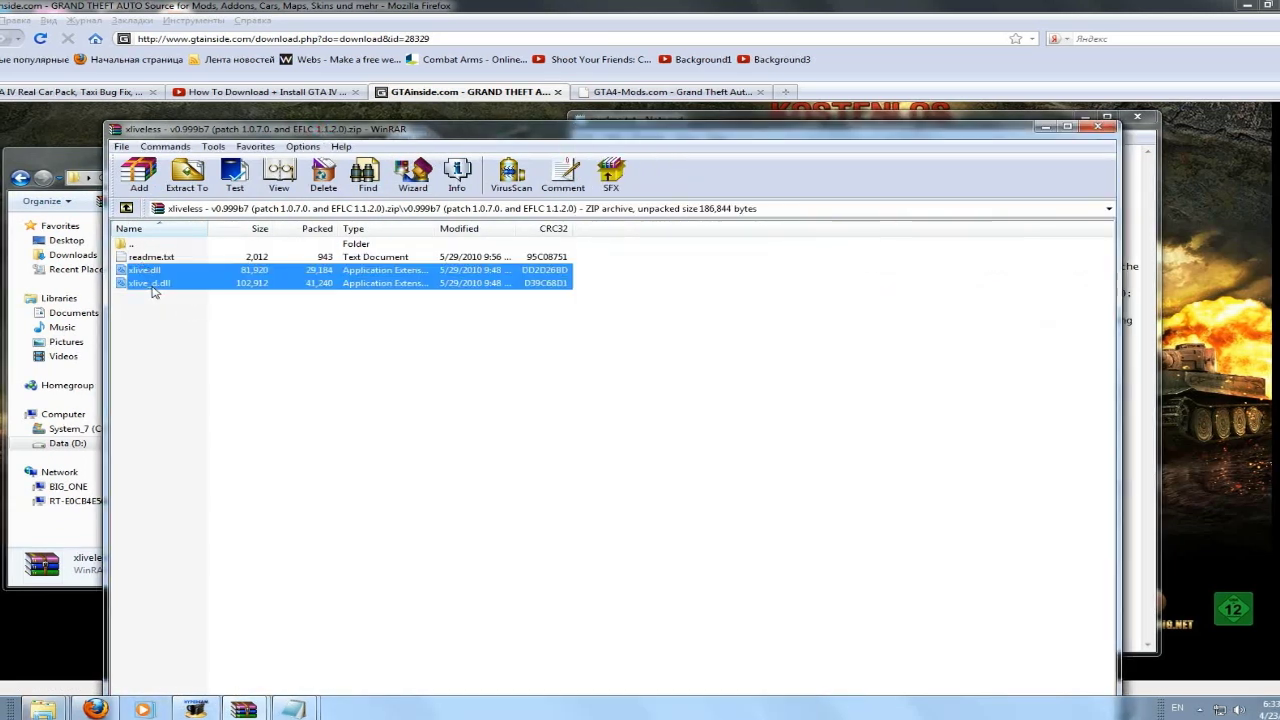
right_click(150, 284)
left_click(227, 319)
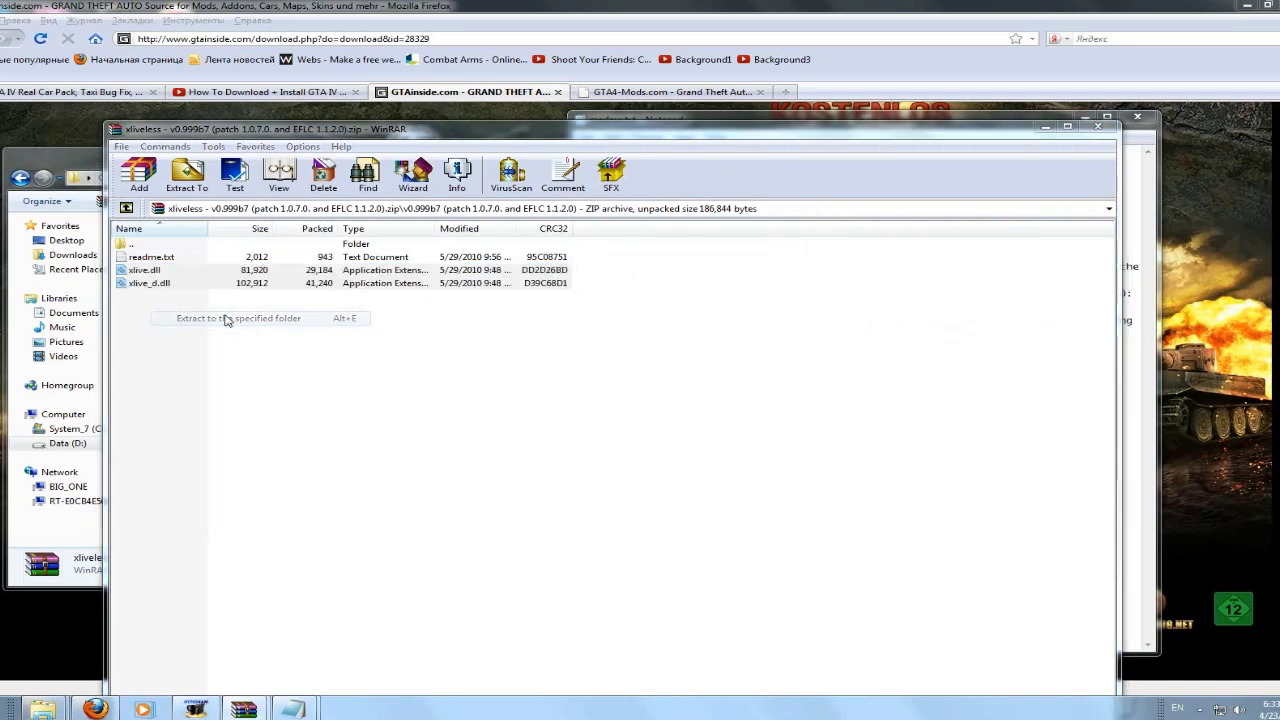
Set the extraction destination to D:\Games\GTA IV\Grand Theft Auto IV and extract the two files
left_click(626, 458)
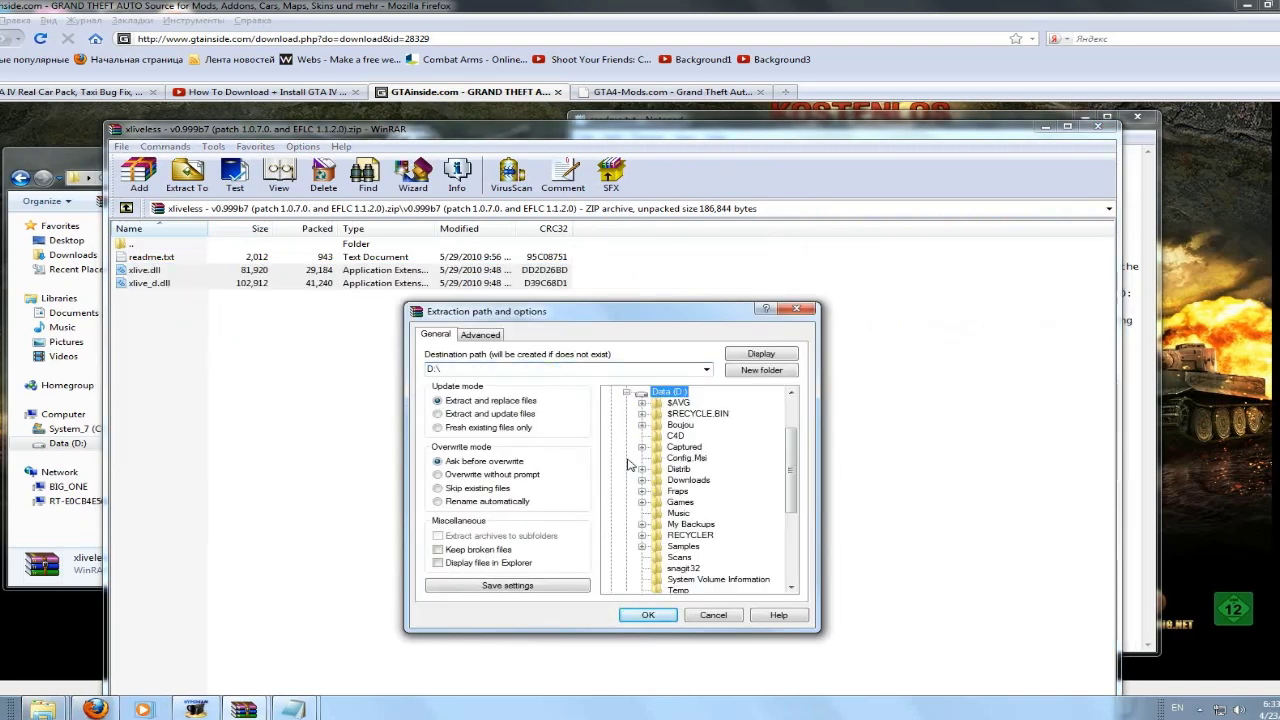
left_click(642, 502)
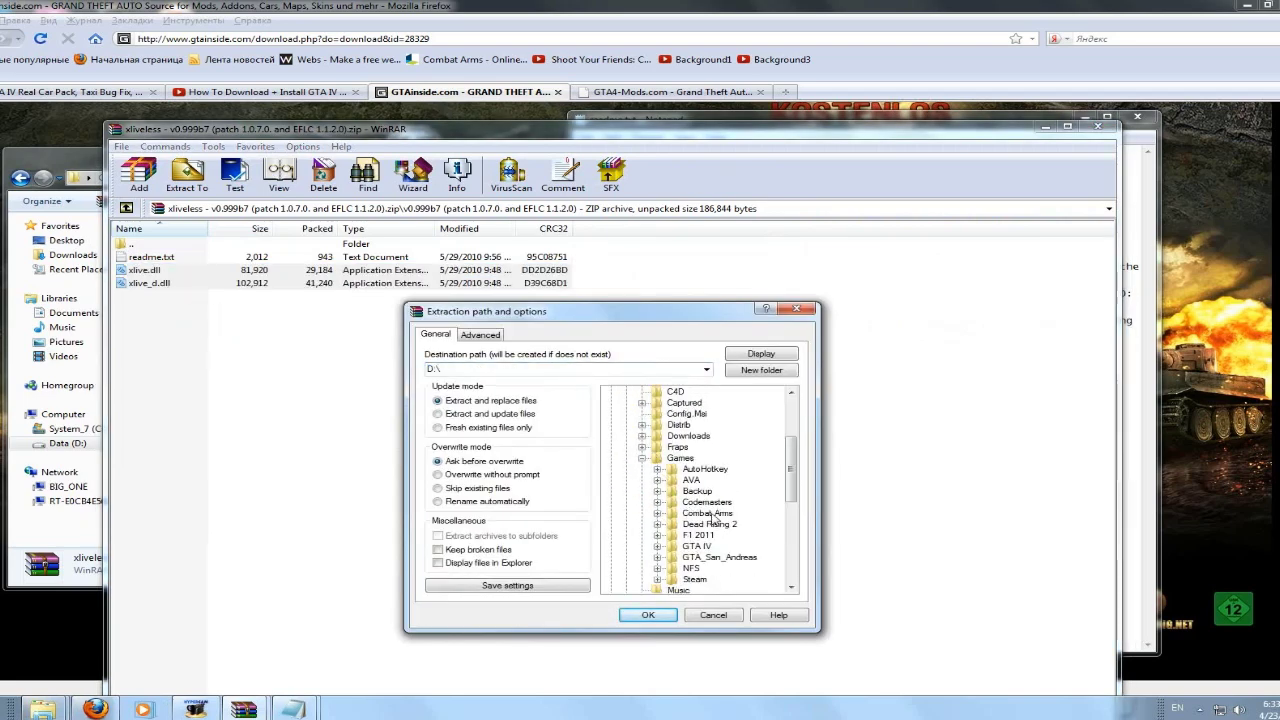
scroll(714, 519, "down", 2)
left_click(658, 481)
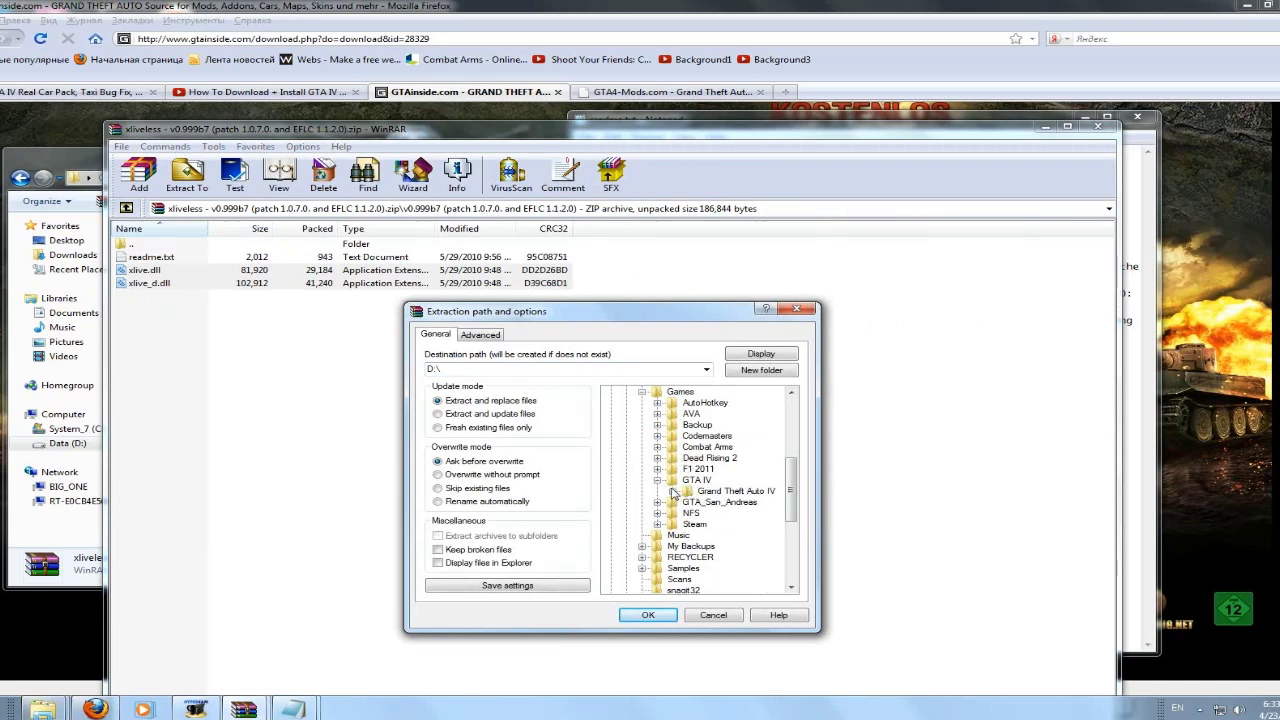
left_click(673, 491)
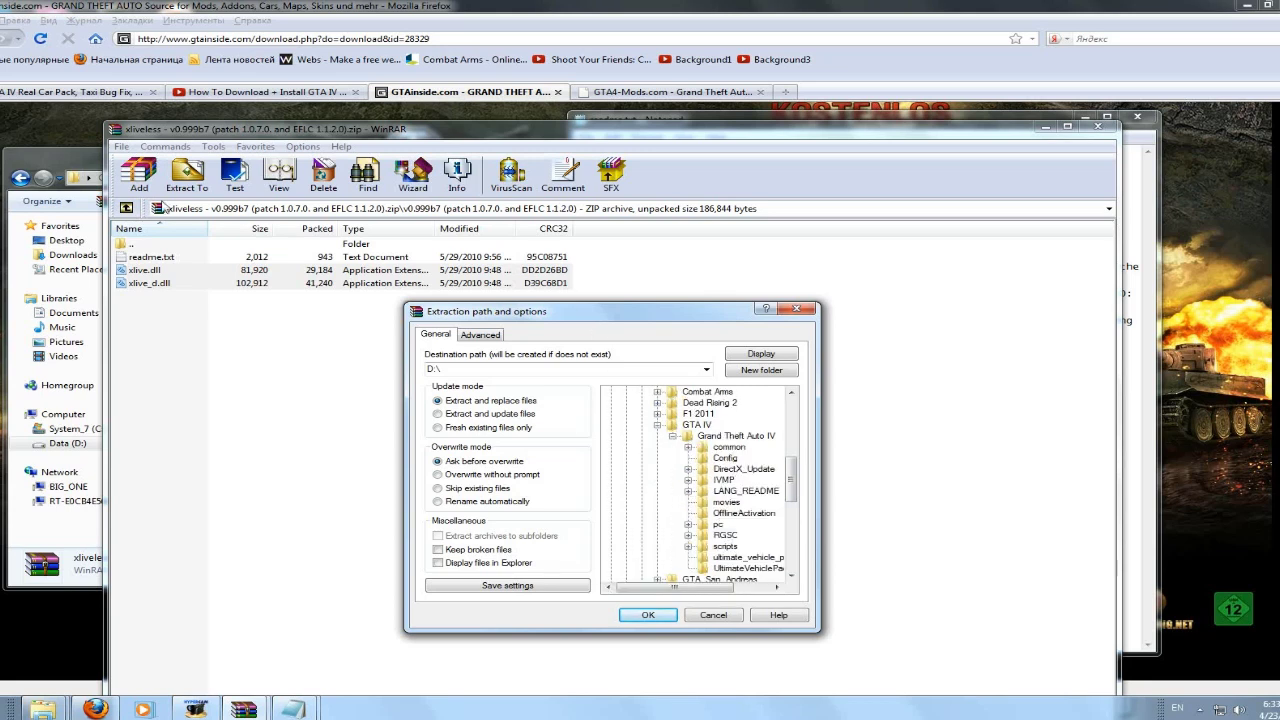
left_click(730, 436)
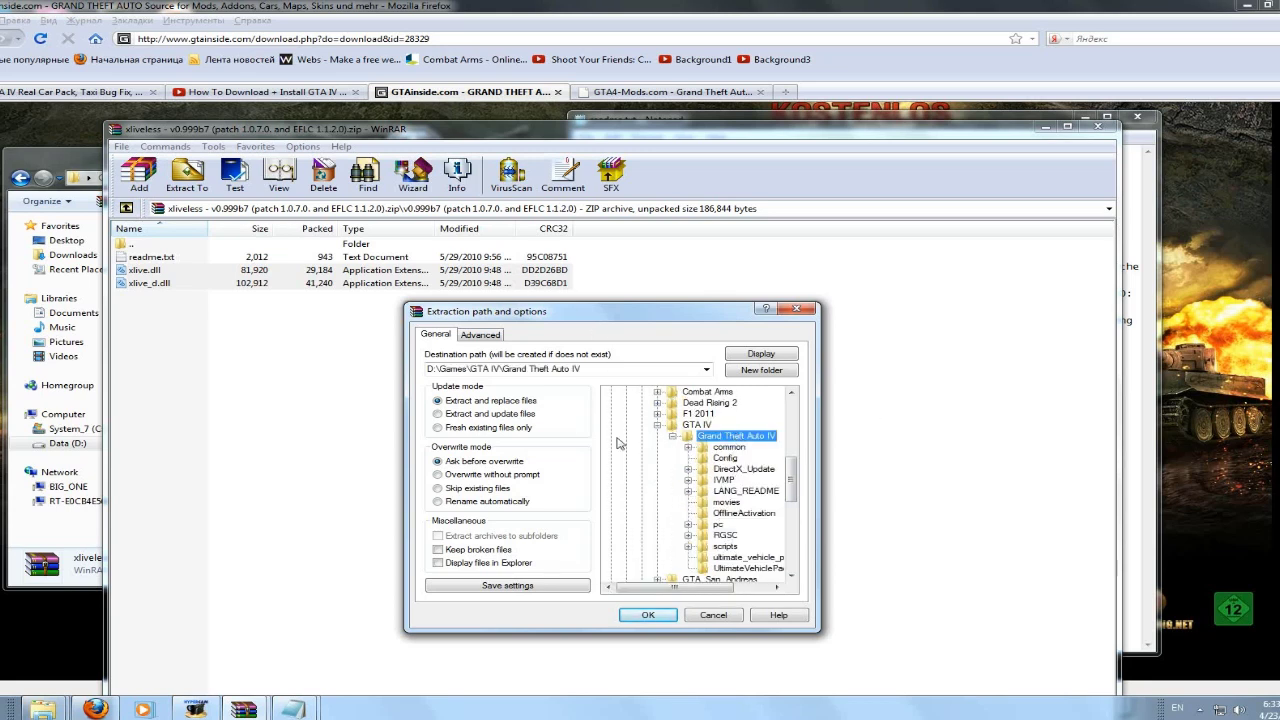
left_click(652, 615)
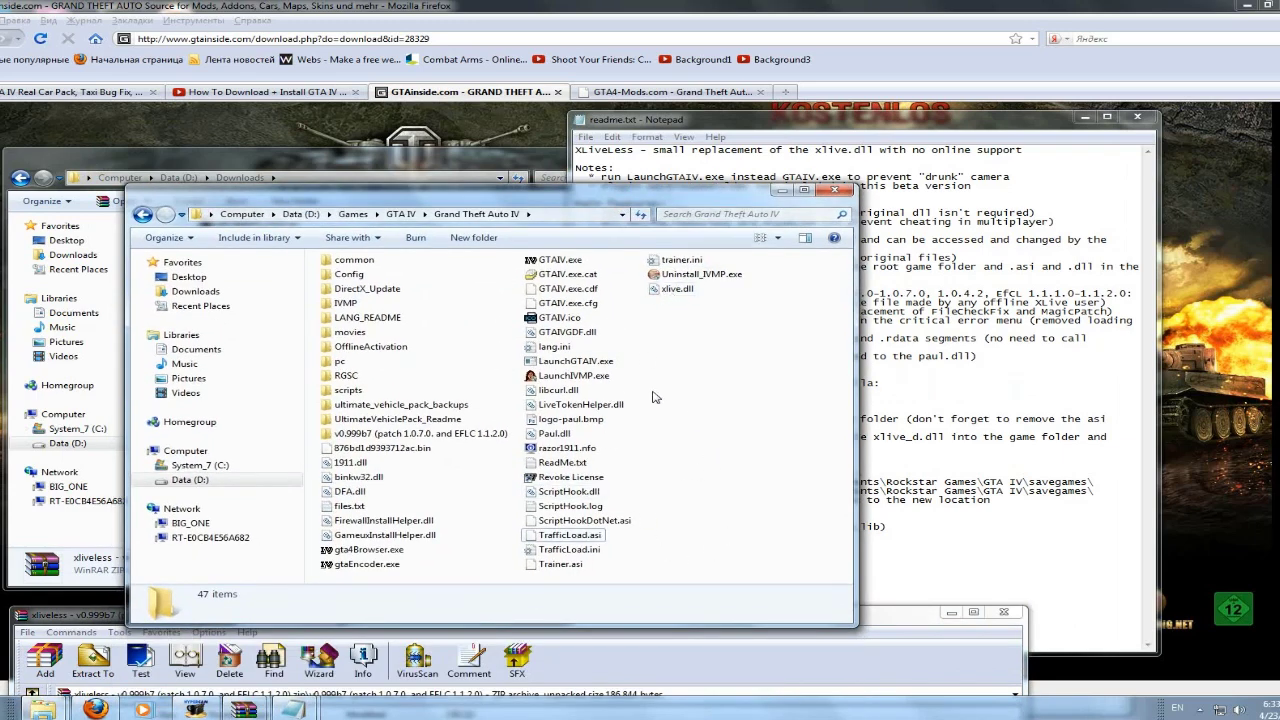
Move xlive.dll and xlive_d.dll from the extracted v0.999b7 folder into the Grand Theft Auto IV folder, replacing the existing xlive.dll
left_click(394, 437)
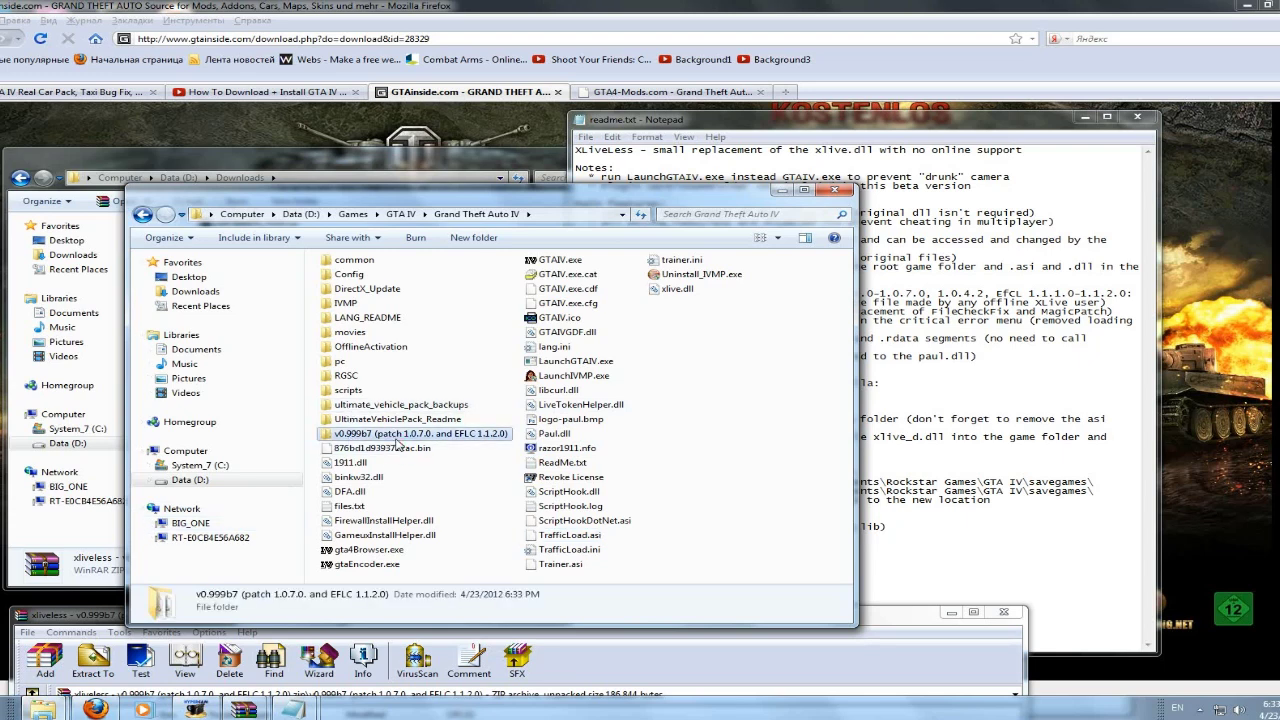
double_click(398, 443)
left_click(345, 274)
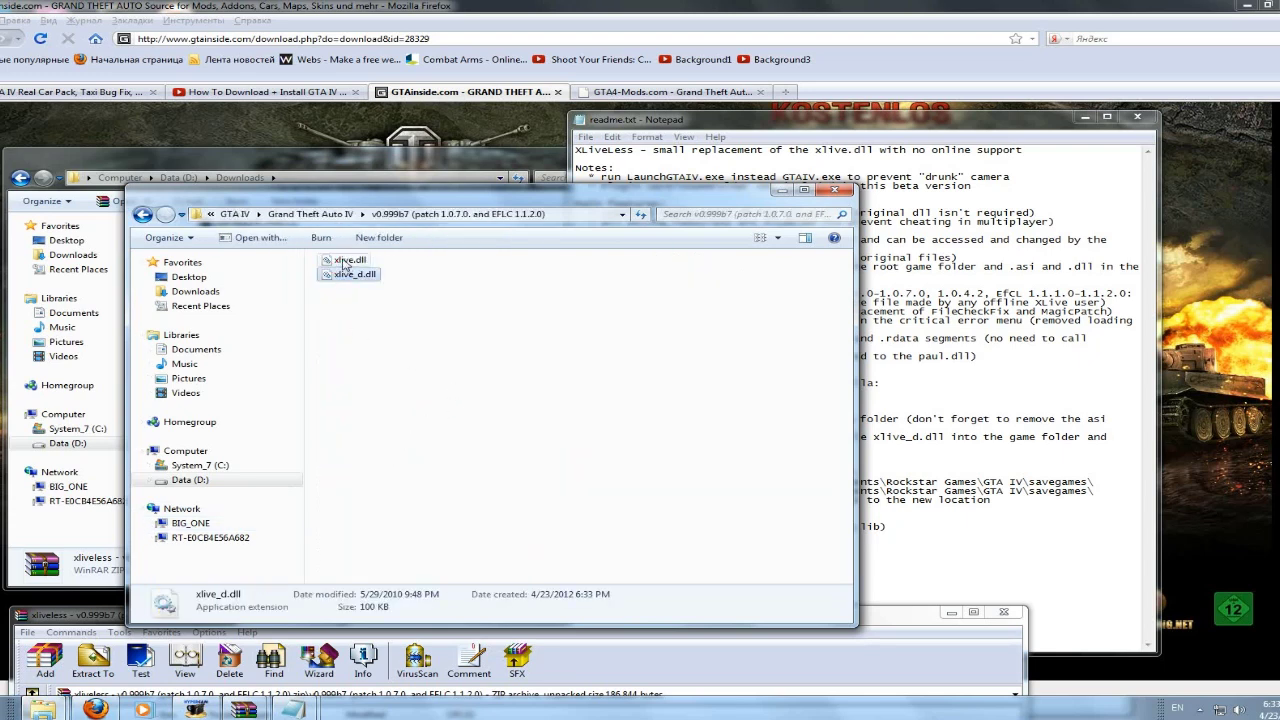
left_click(343, 263, "shift")
right_click(343, 263)
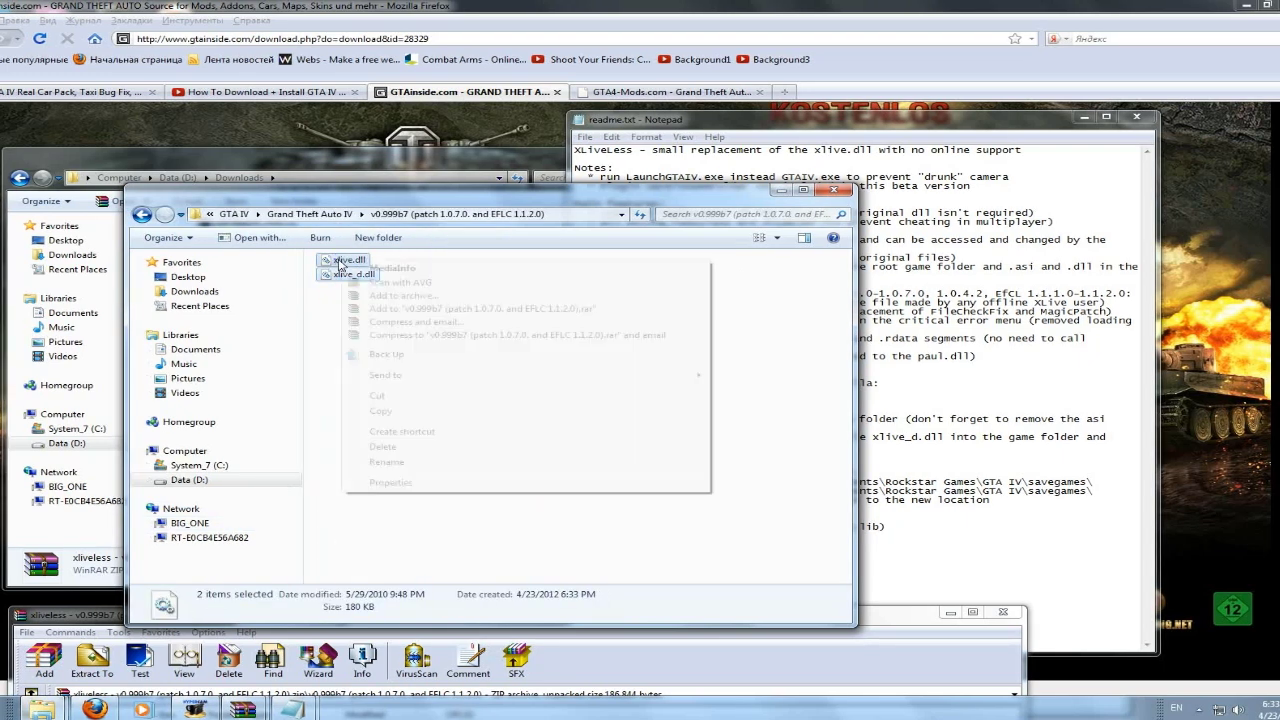
left_click(411, 400)
left_click(142, 214)
right_click(813, 419)
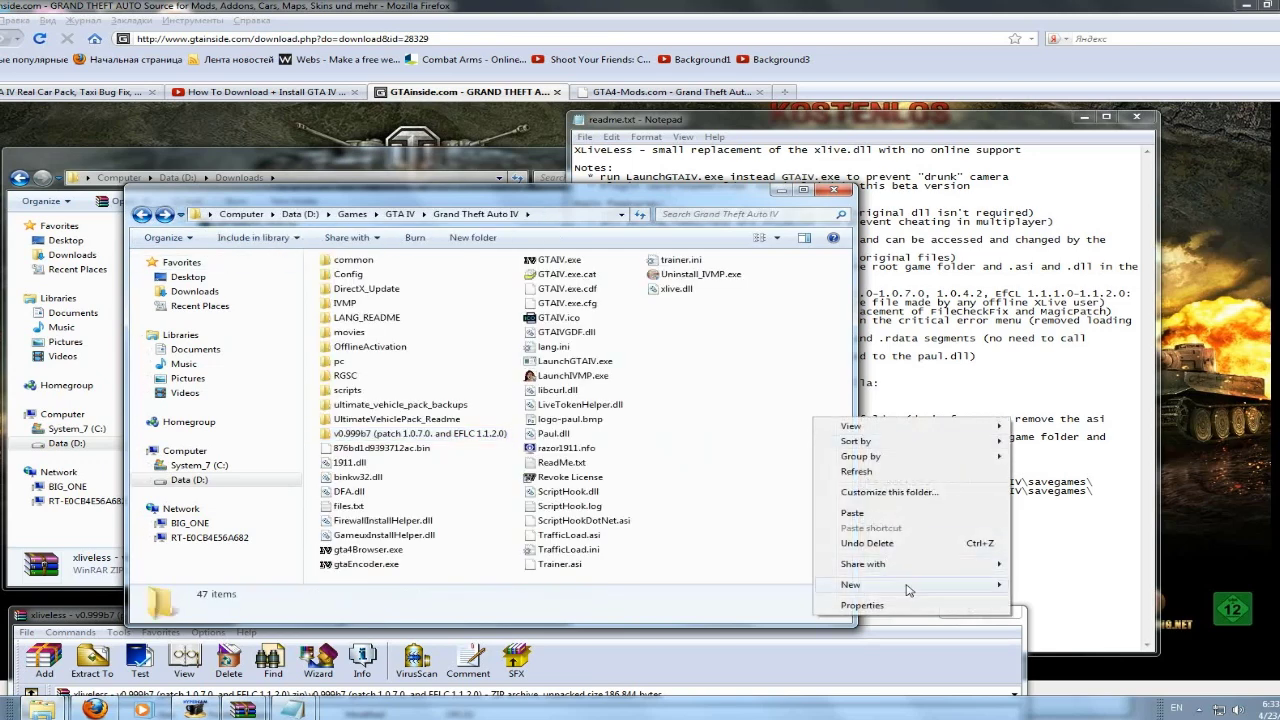
left_click(867, 521)
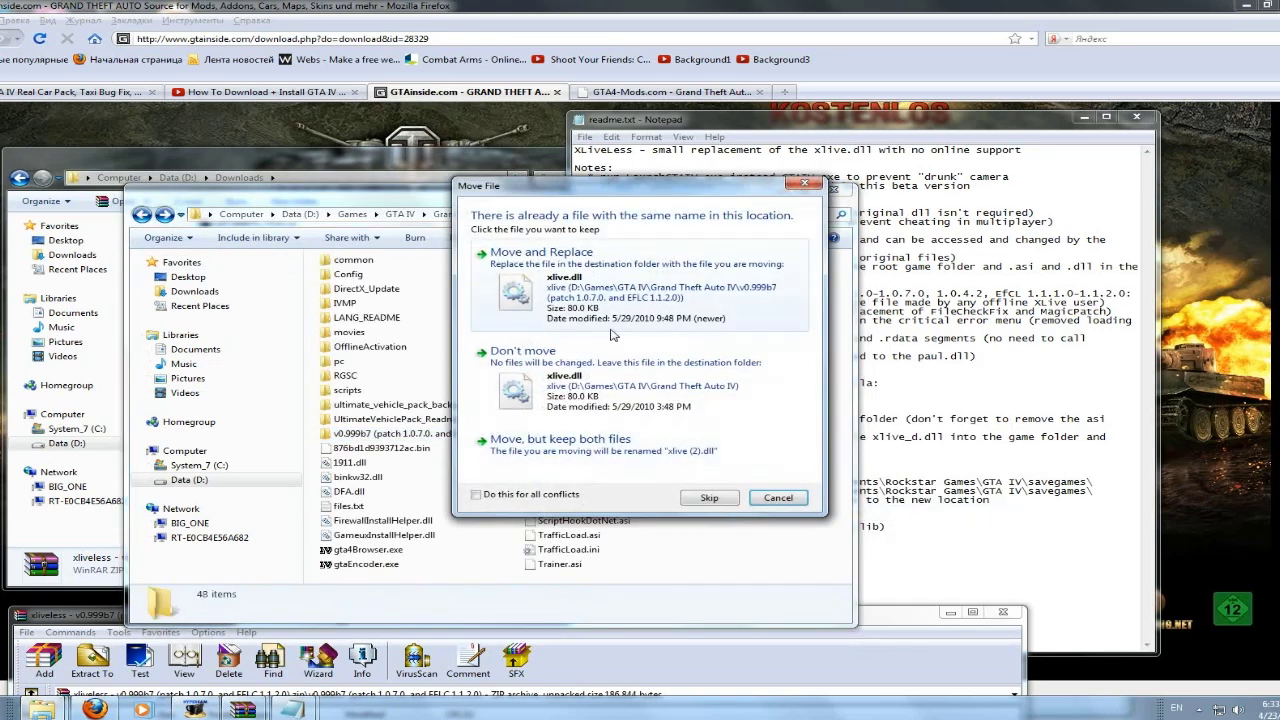
left_click(586, 266)
left_click(712, 380)
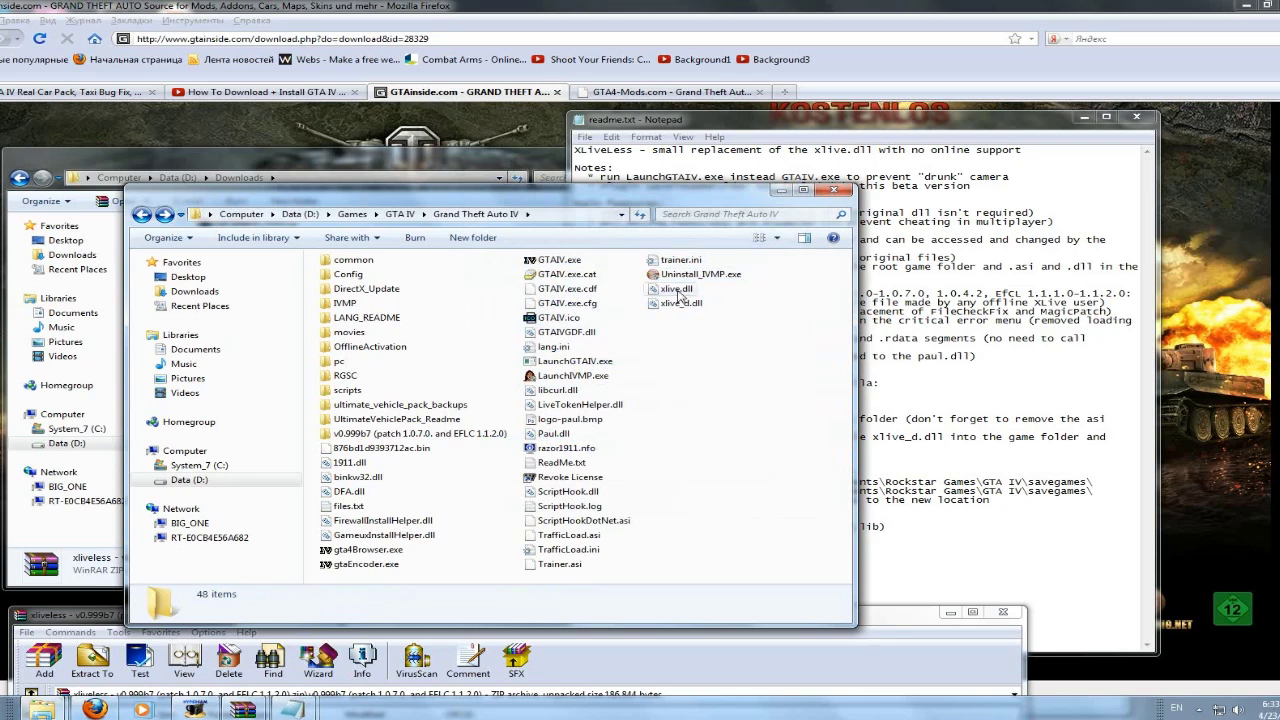
Delete the v0.999b7 (patch 1.0.7.0. and EFLC 1.1.2.0) folder from the game folder
left_click(400, 433)
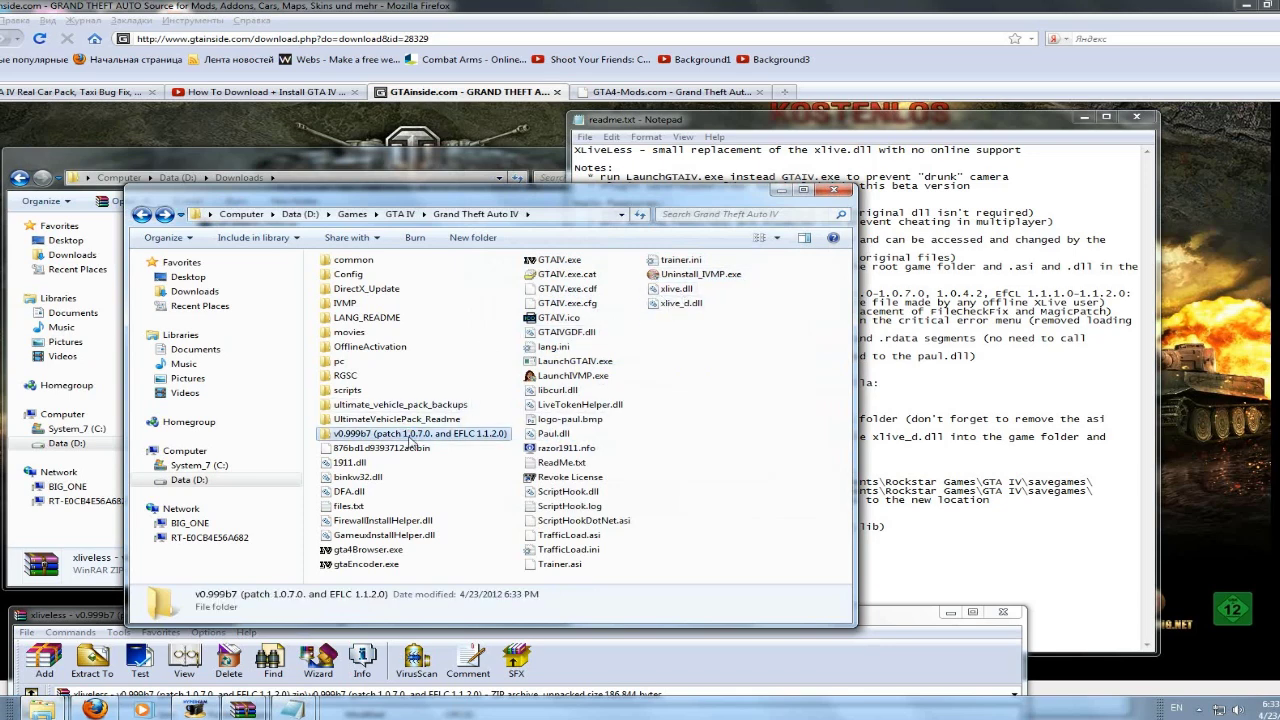
key("Delete")
left_click(703, 410)
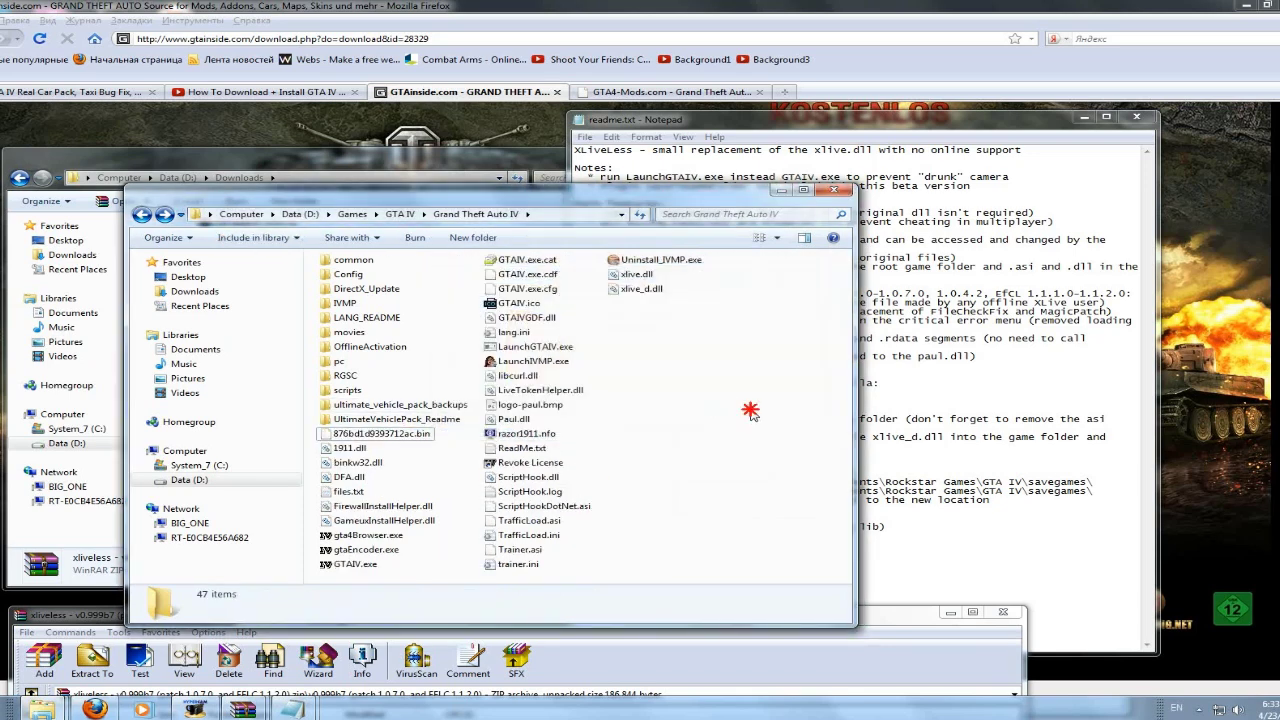
Close the xliveless archive and its readme, and bring the Downloads folder window to the front
left_click_drag(914, 622, 986, 246)
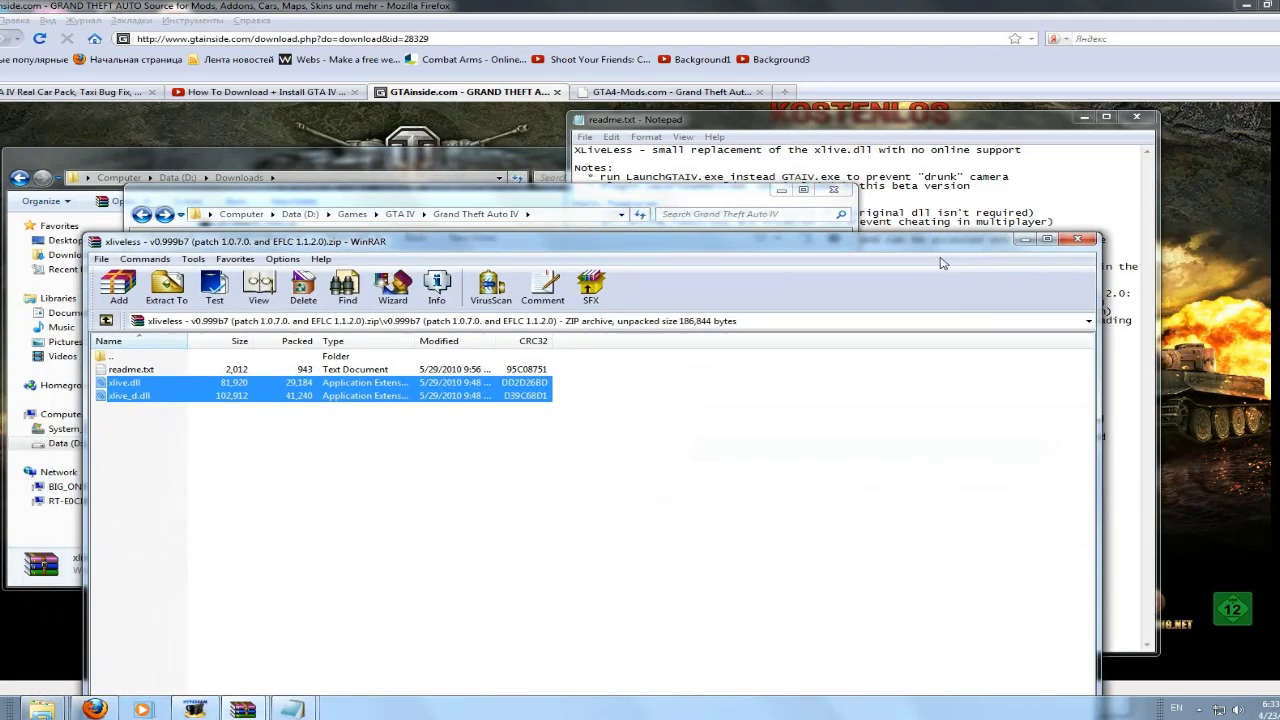
left_click(1086, 241)
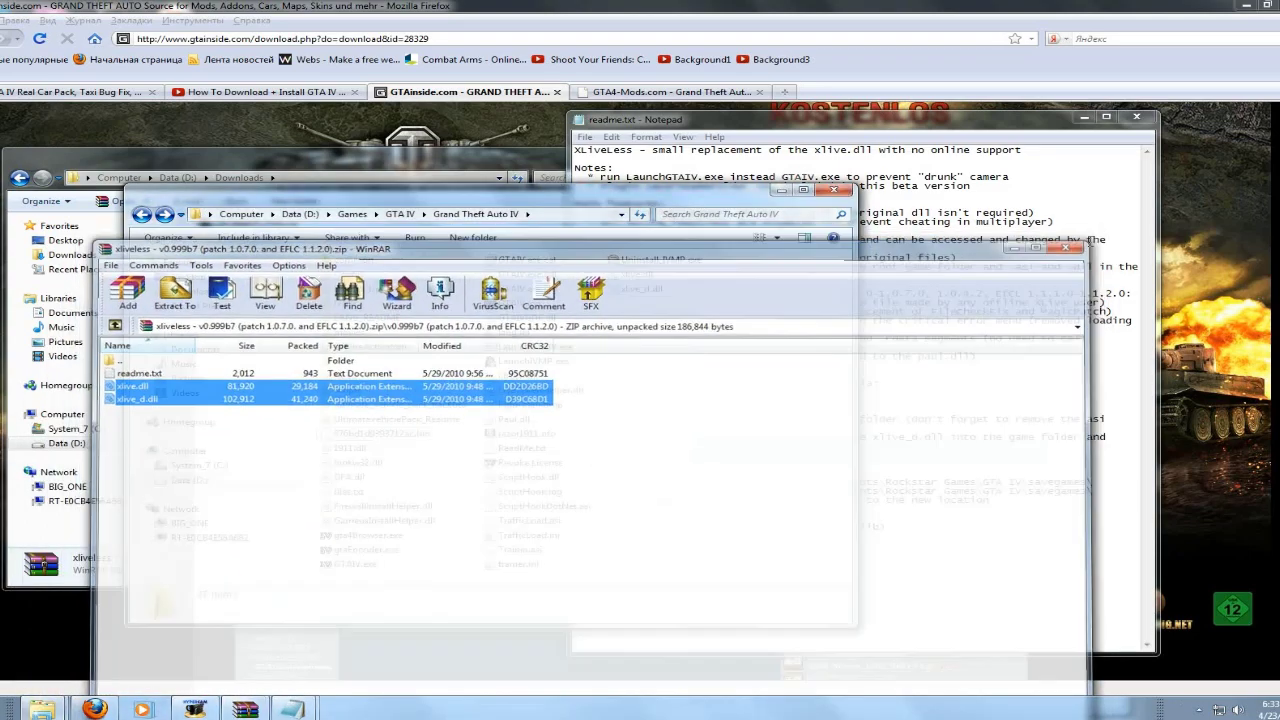
left_click_drag(607, 197, 461, 197)
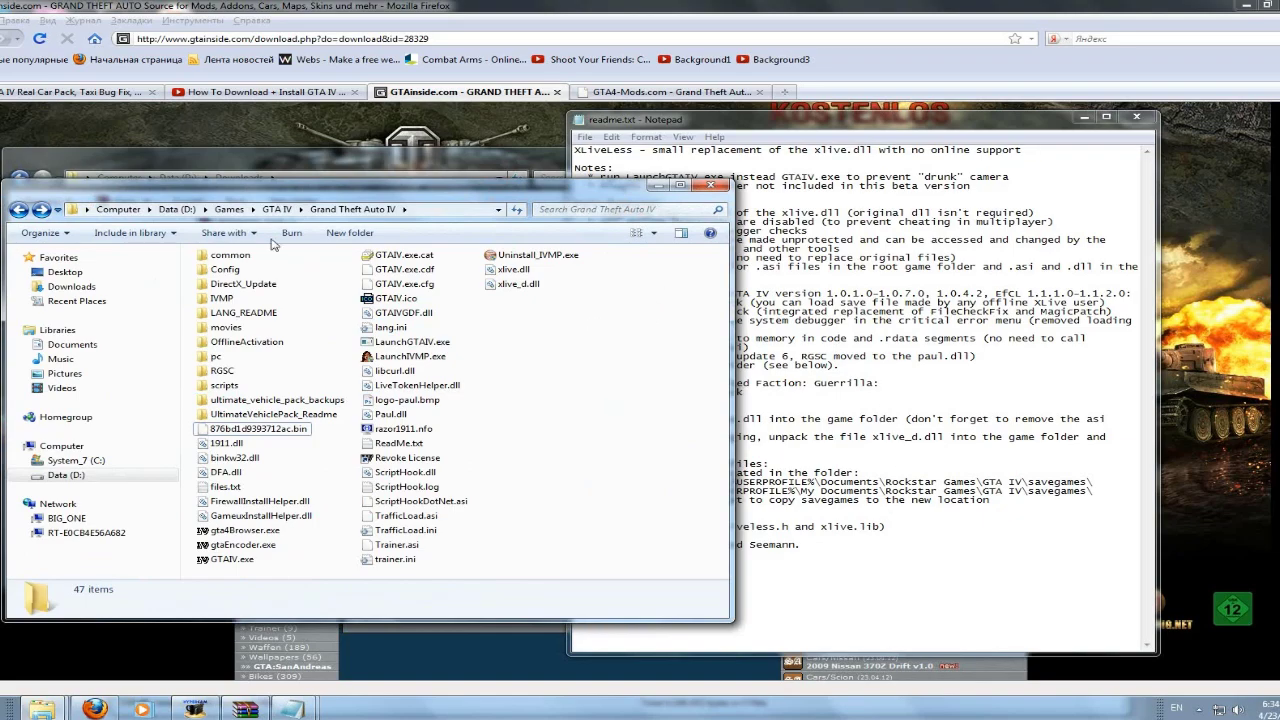
left_click_drag(313, 185, 427, 469)
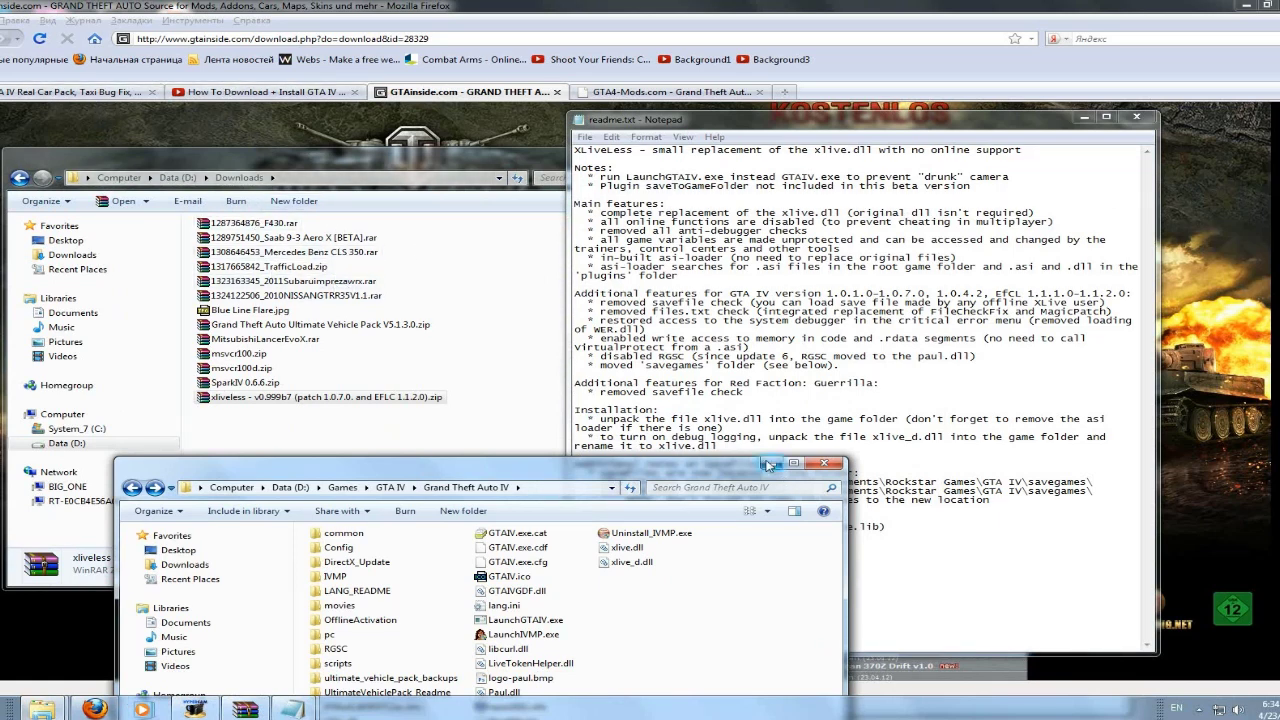
left_click_drag(765, 463, 785, 452)
left_click(448, 298)
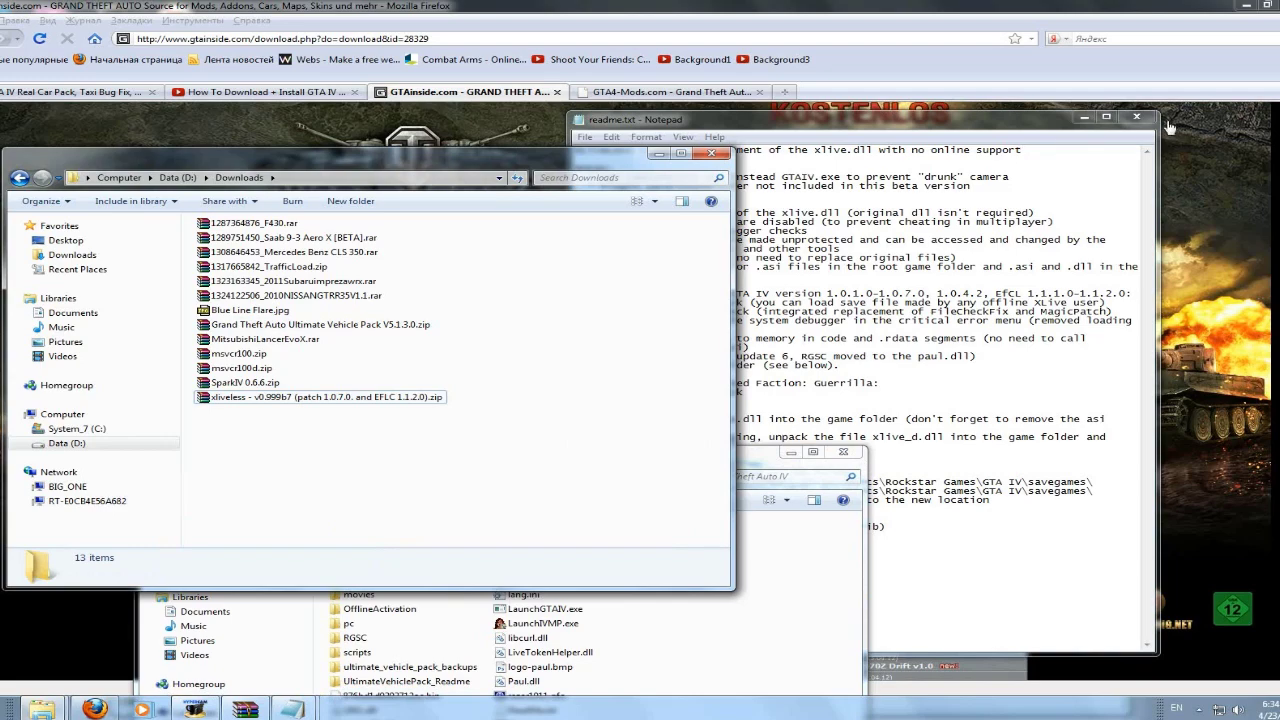
left_click(1136, 117)
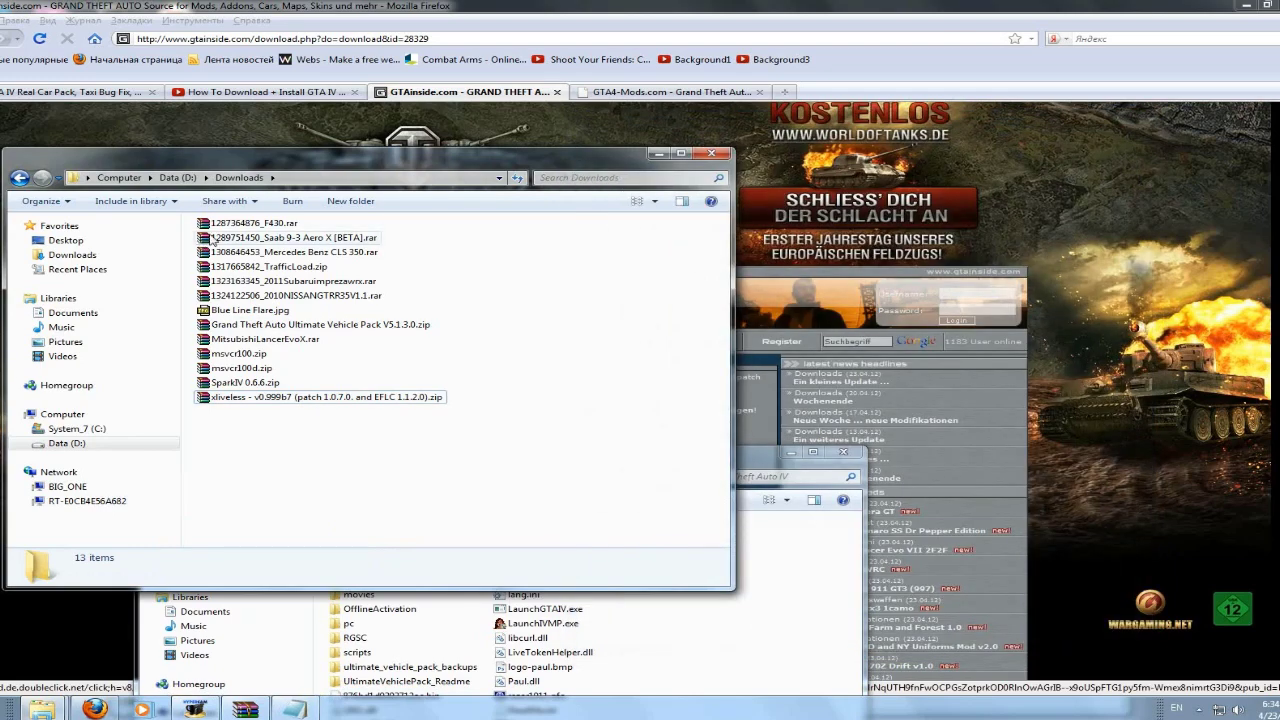
left_click(285, 268)
double_click(285, 268)
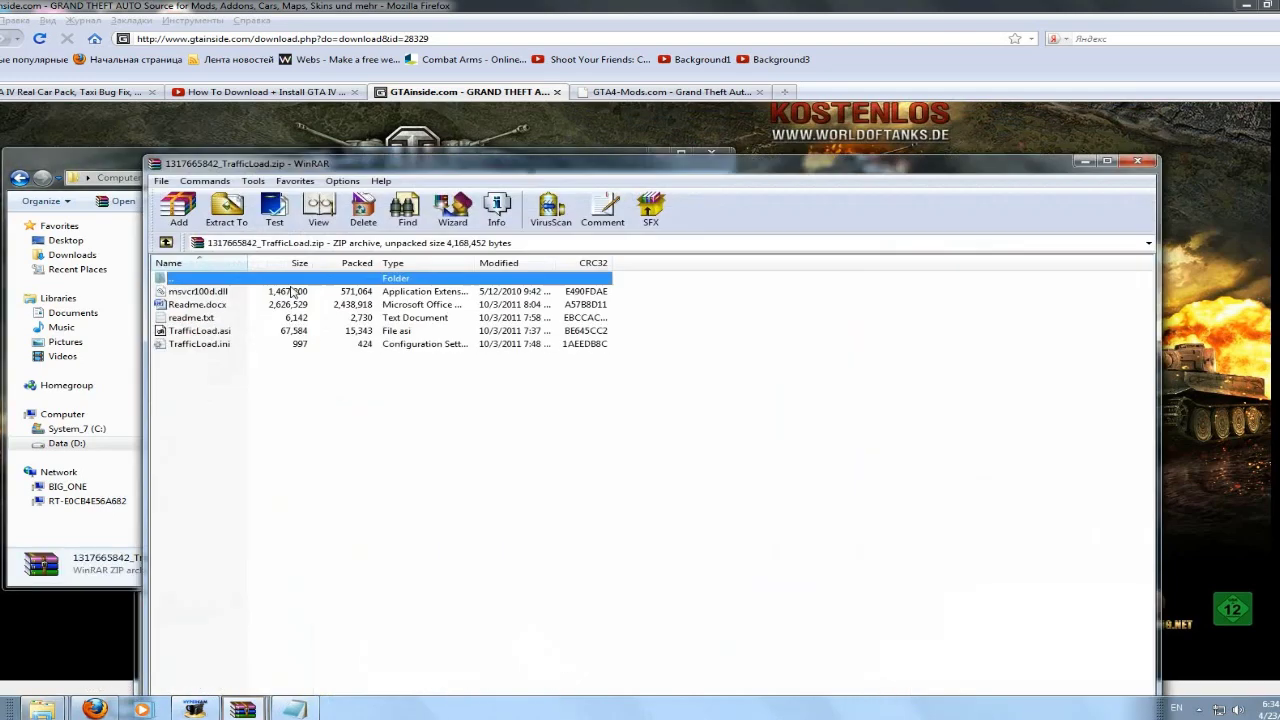
double_click(196, 318)
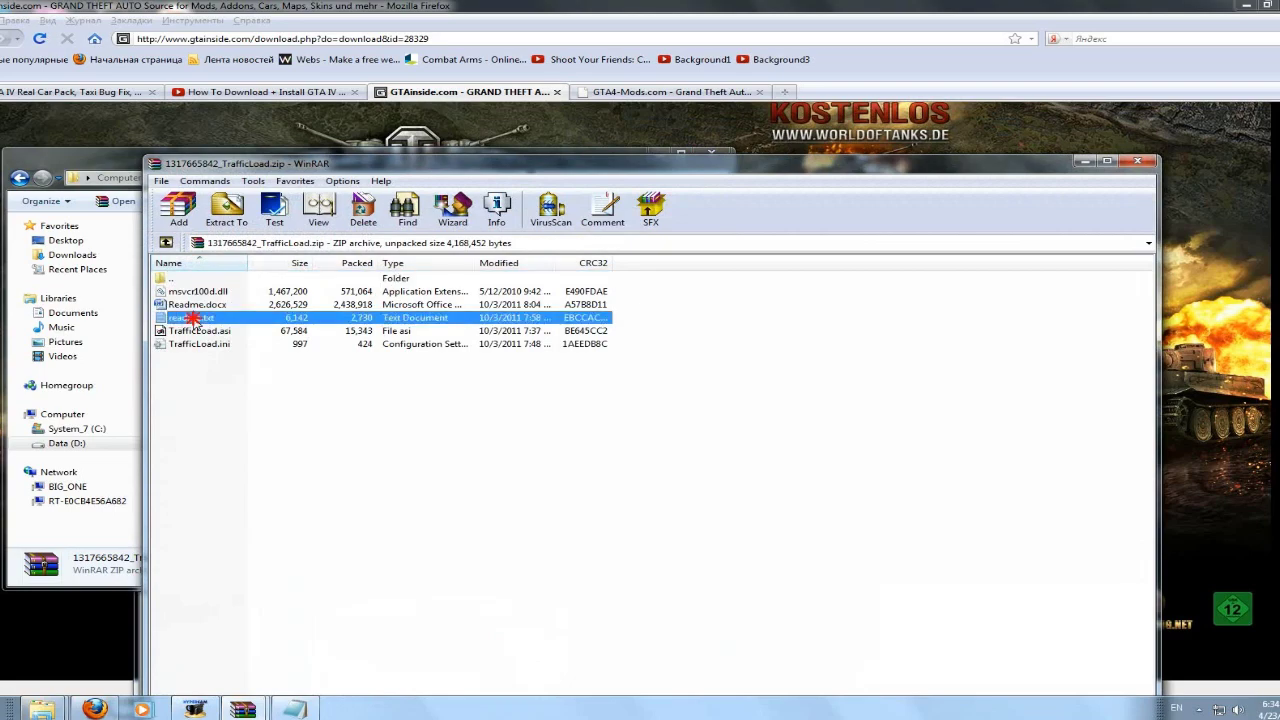
scroll(800, 424, "down", 10)
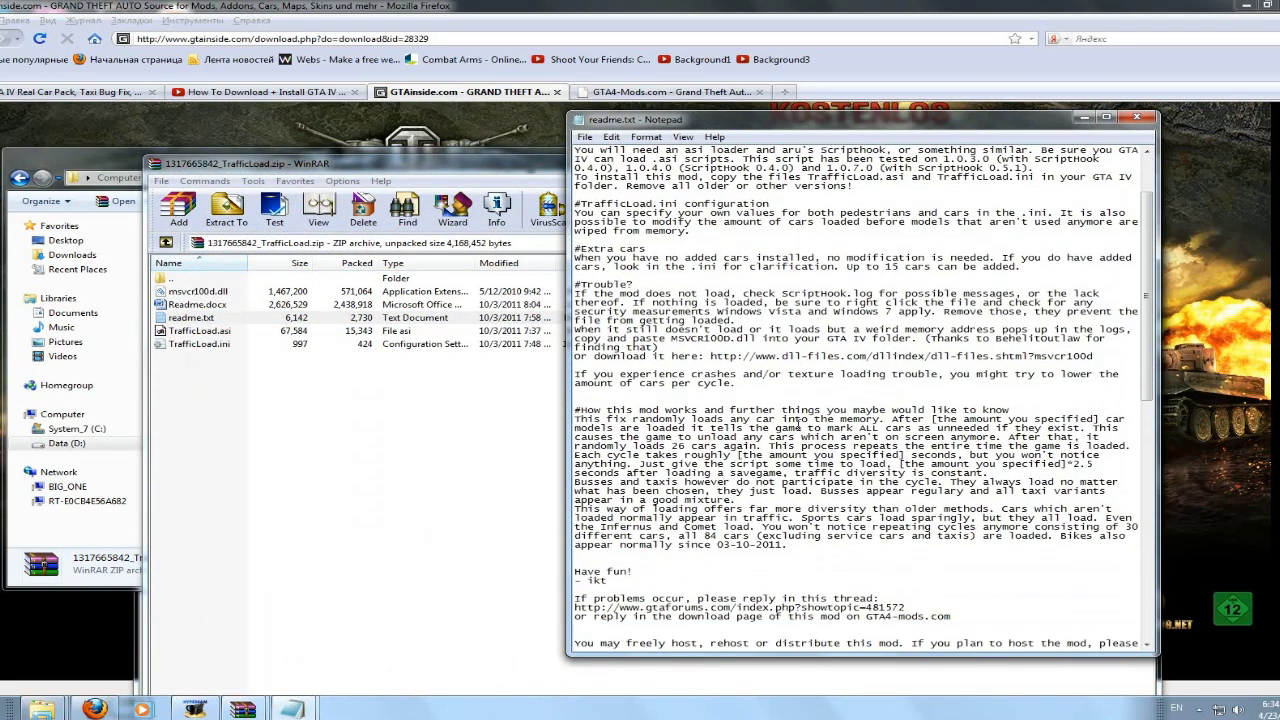
scroll(775, 438, "up", 5)
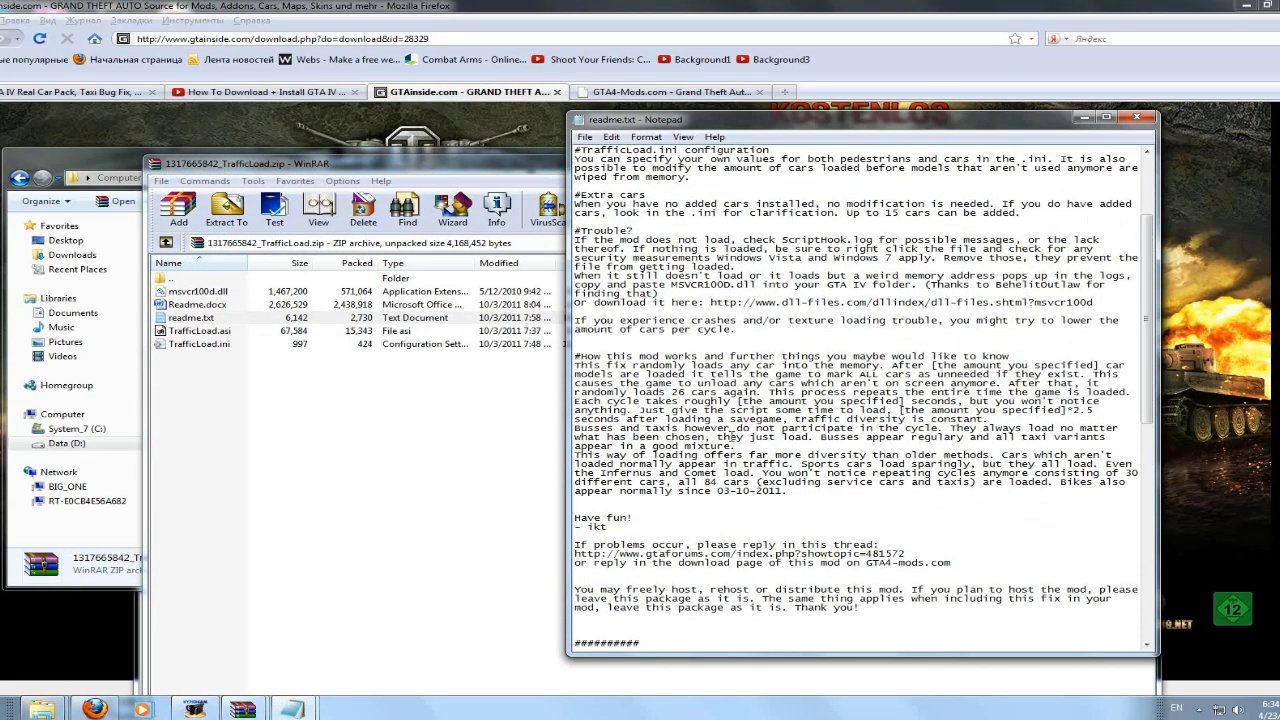
scroll(745, 417, "up", 3)
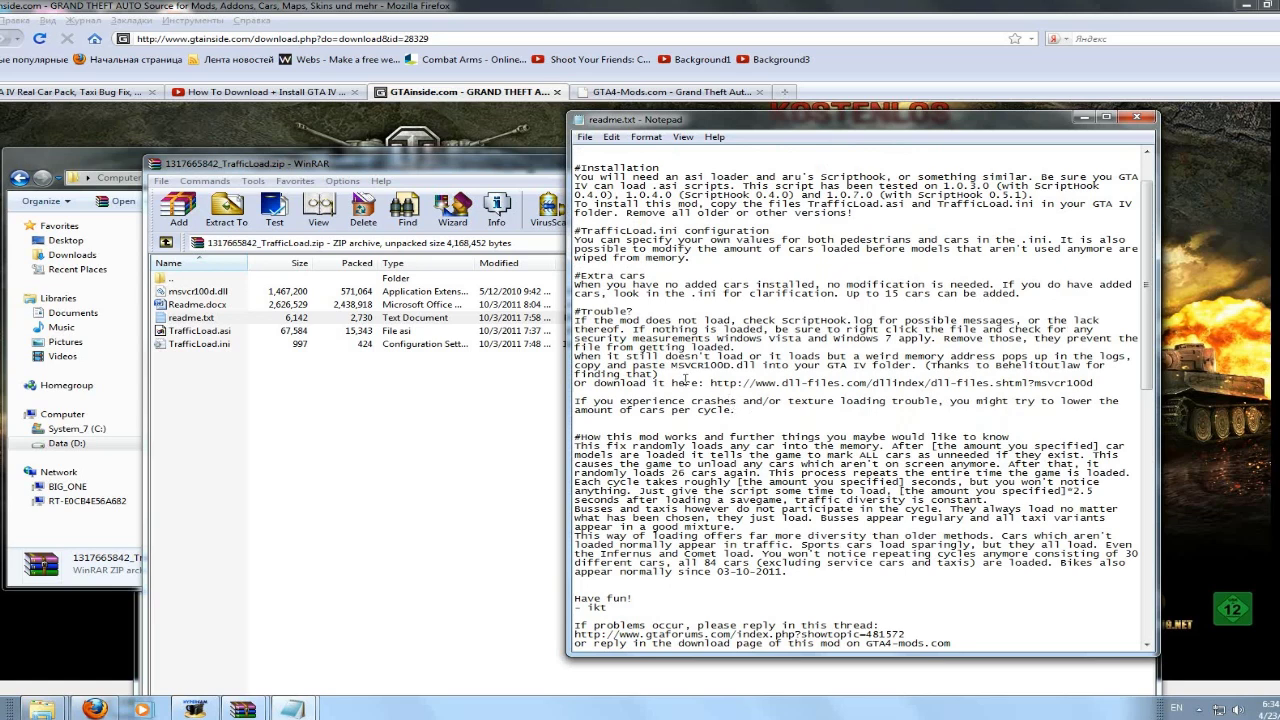
scroll(686, 381, "up", 2)
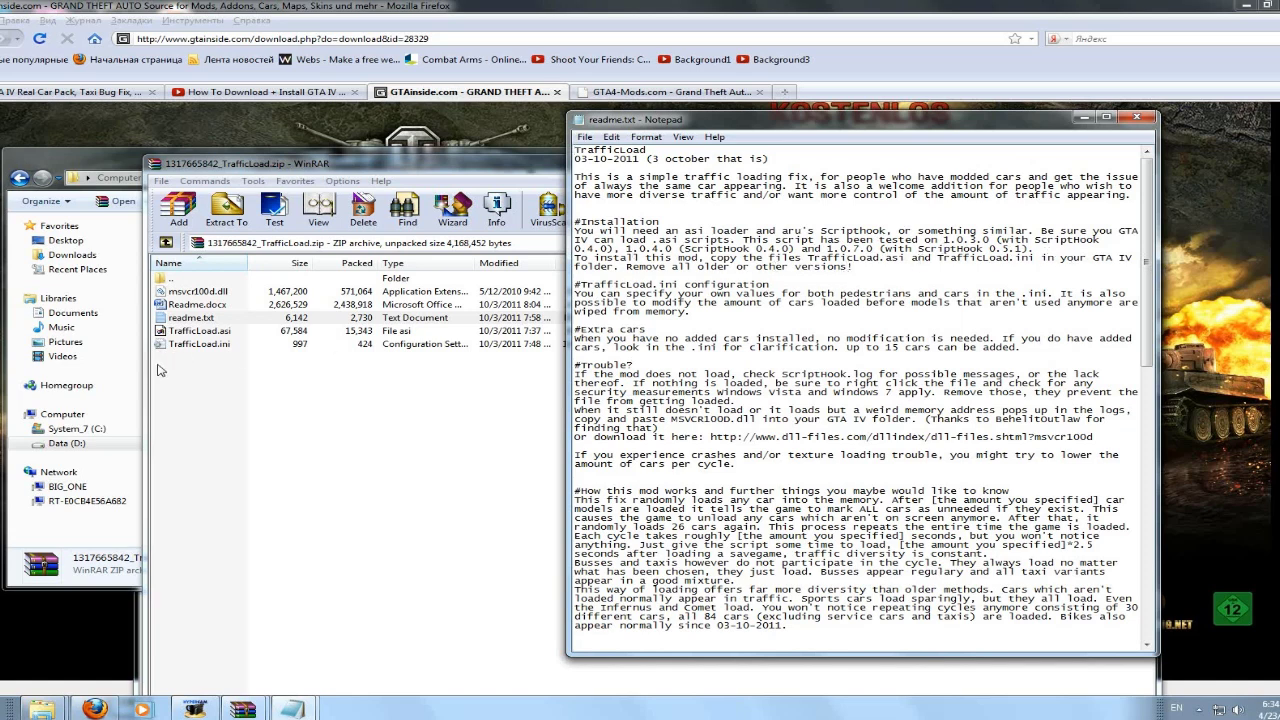
Select TrafficLoad.asi and TrafficLoad.ini in the archive and open the extraction options for them
left_click(189, 373)
left_click(205, 331)
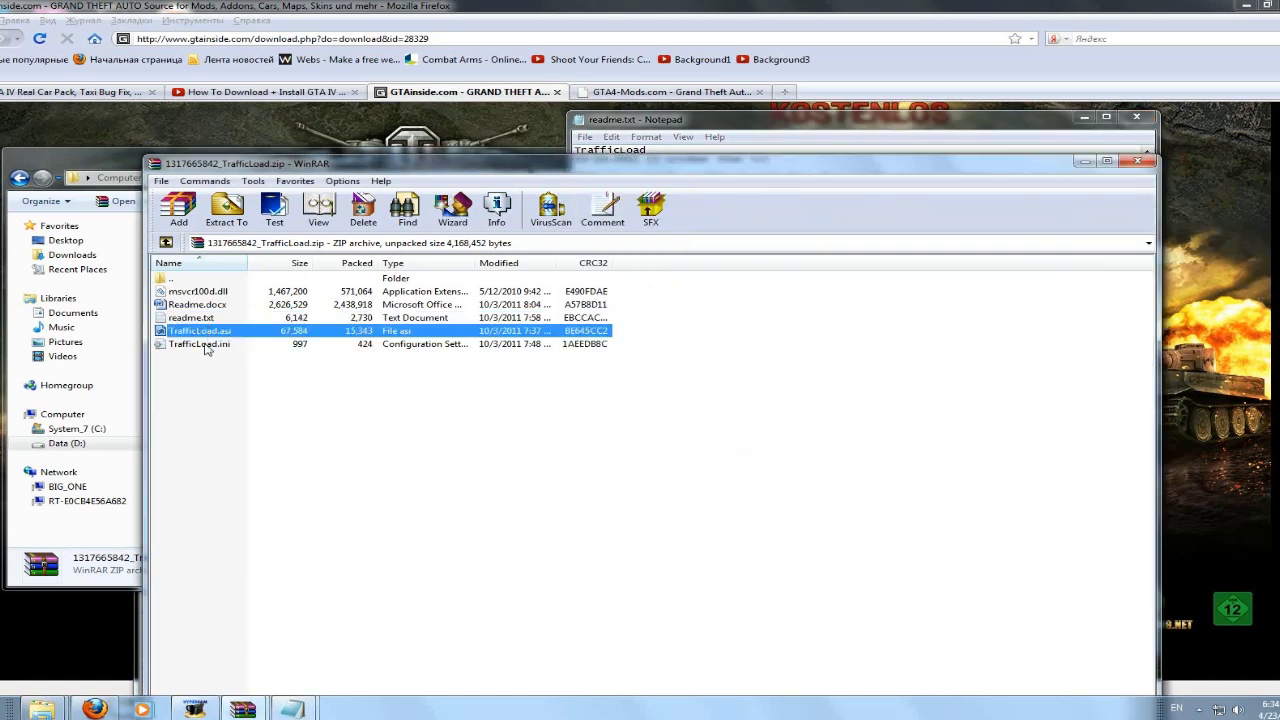
left_click(205, 345, "ctrl")
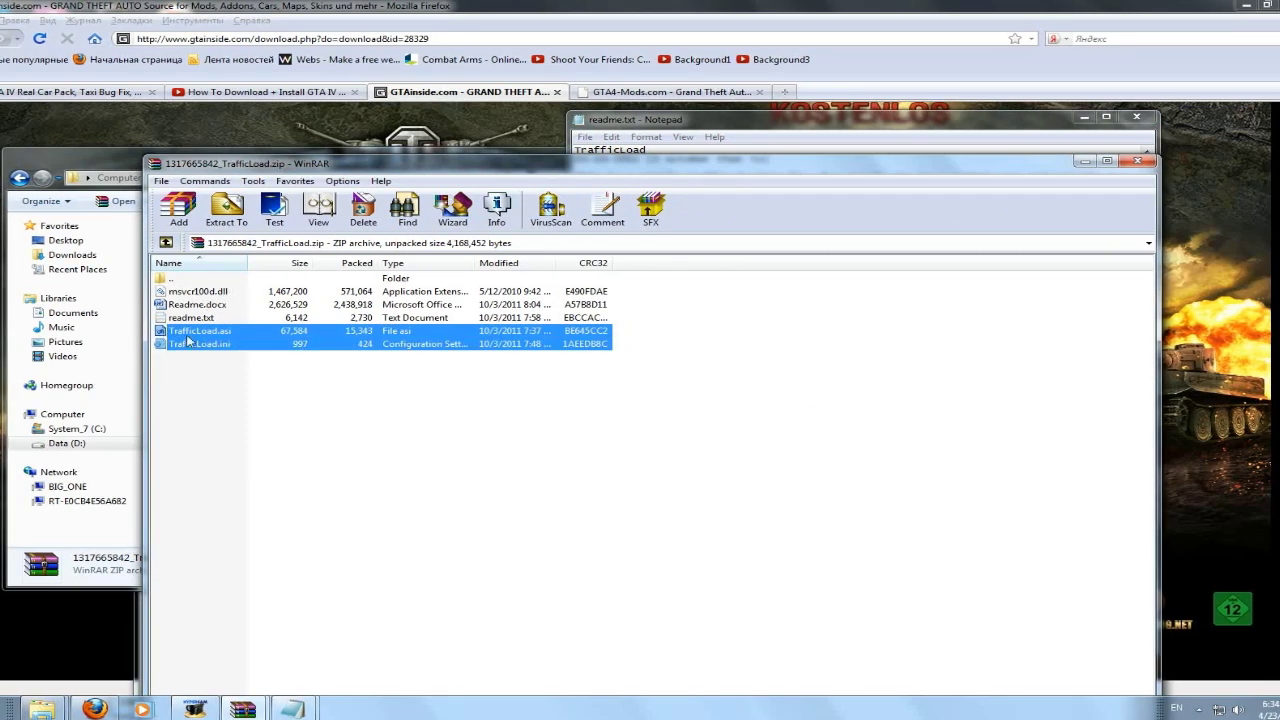
right_click(200, 337)
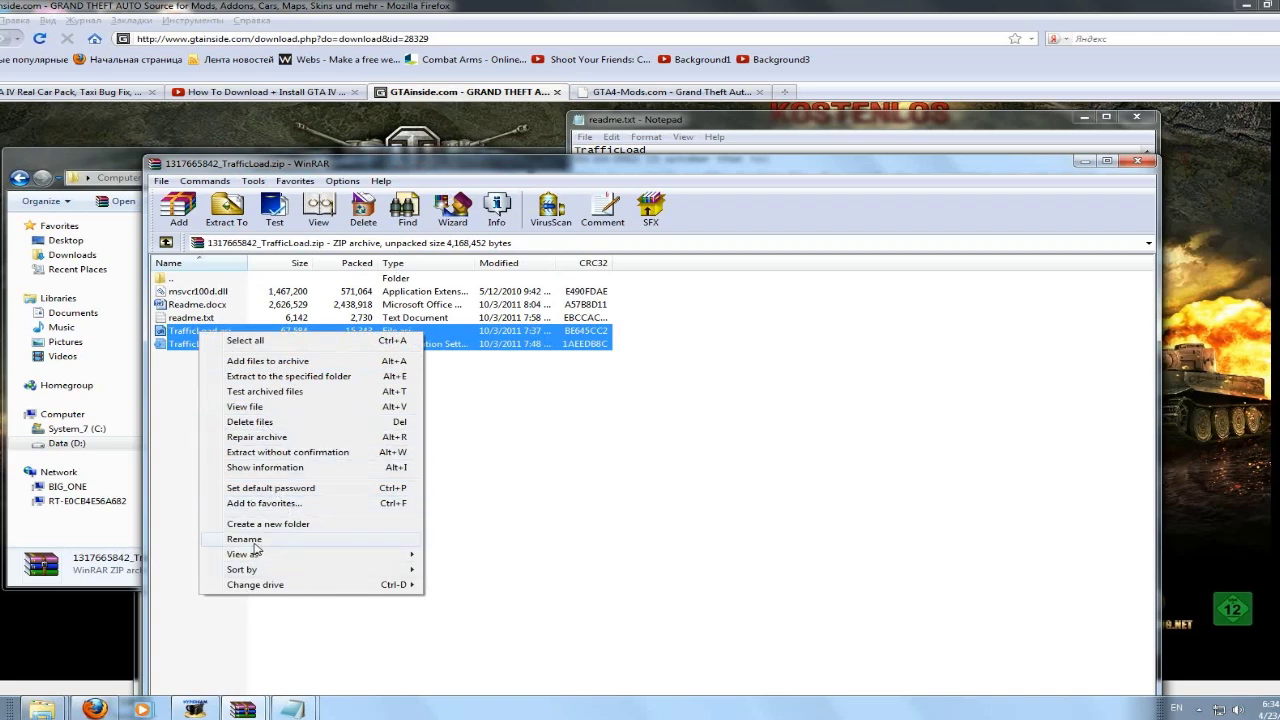
left_click(252, 376)
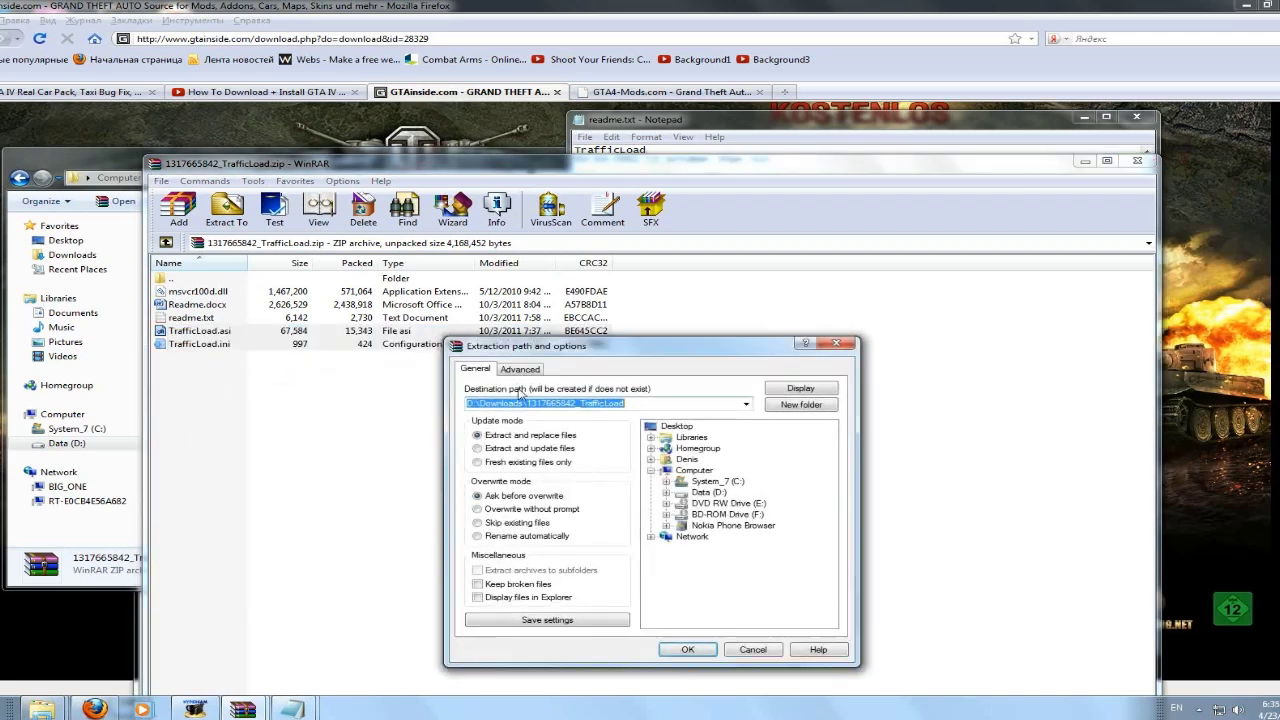
Extract both TrafficLoad files to D:\Games\GTA IV\Grand Theft Auto IV, replacing the existing copies
double_click(688, 492)
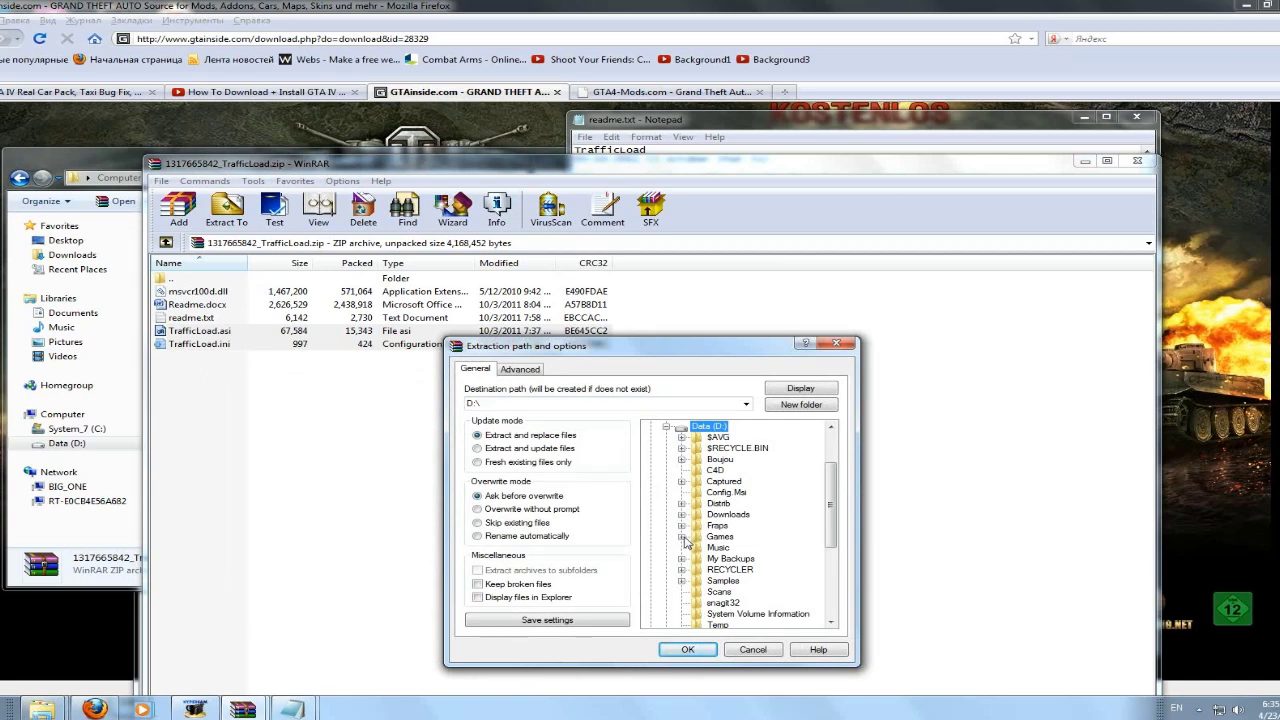
left_click(683, 537)
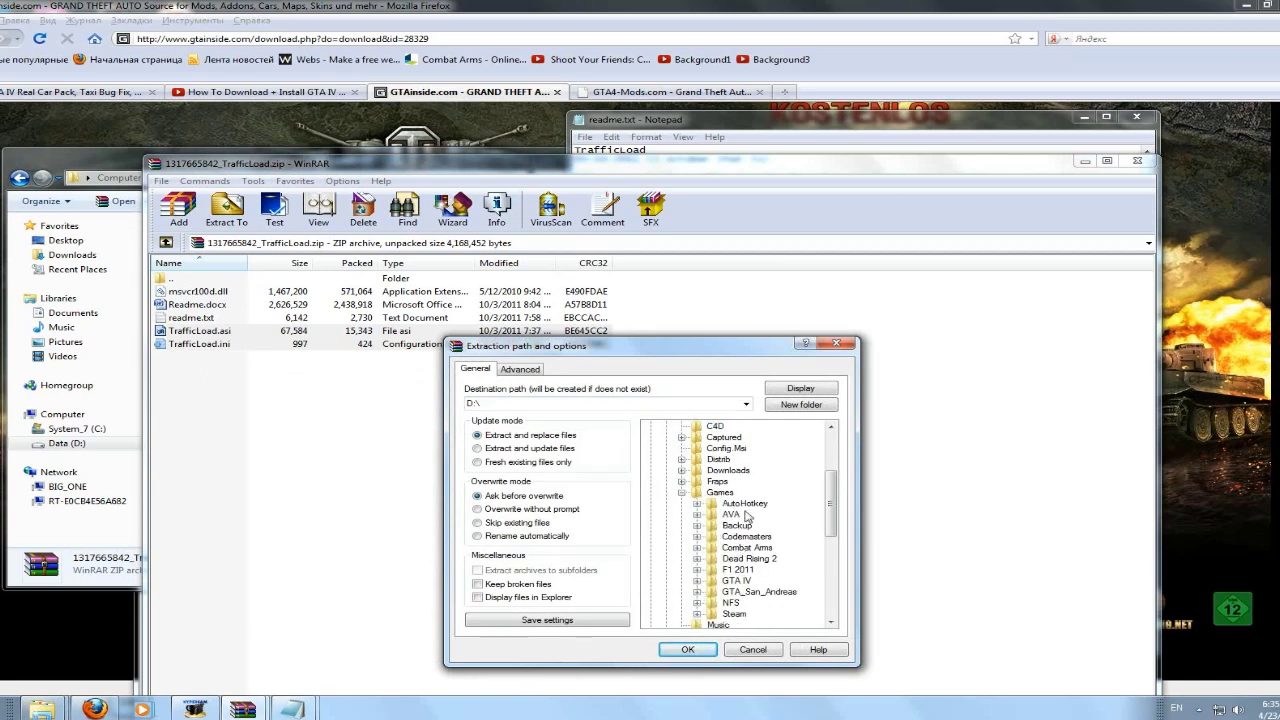
left_click(698, 582)
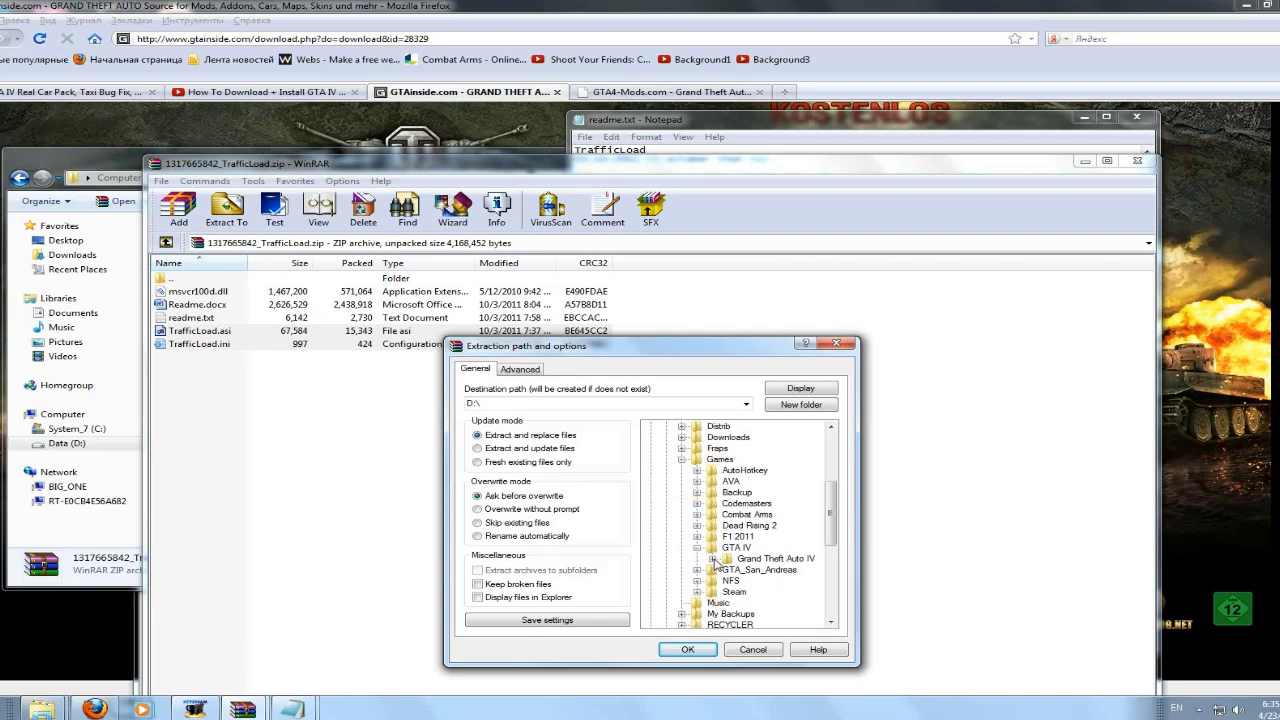
left_click(713, 559)
left_click(762, 472)
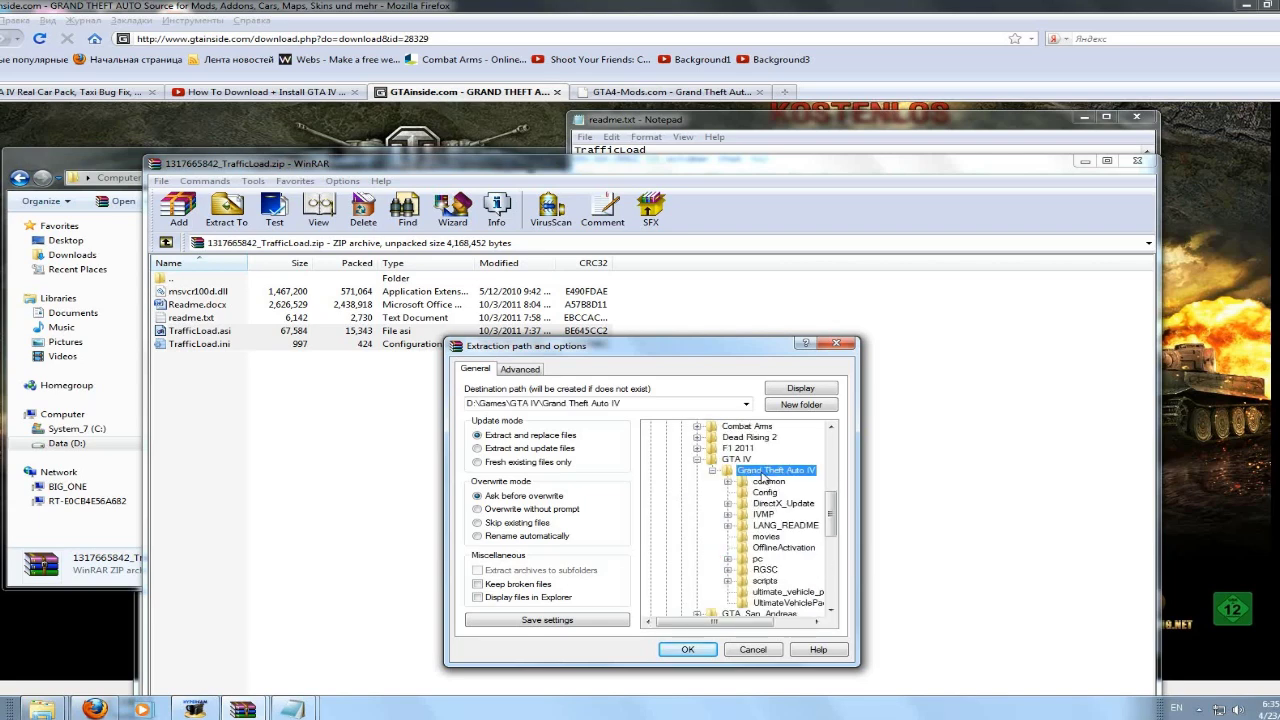
left_click(688, 650)
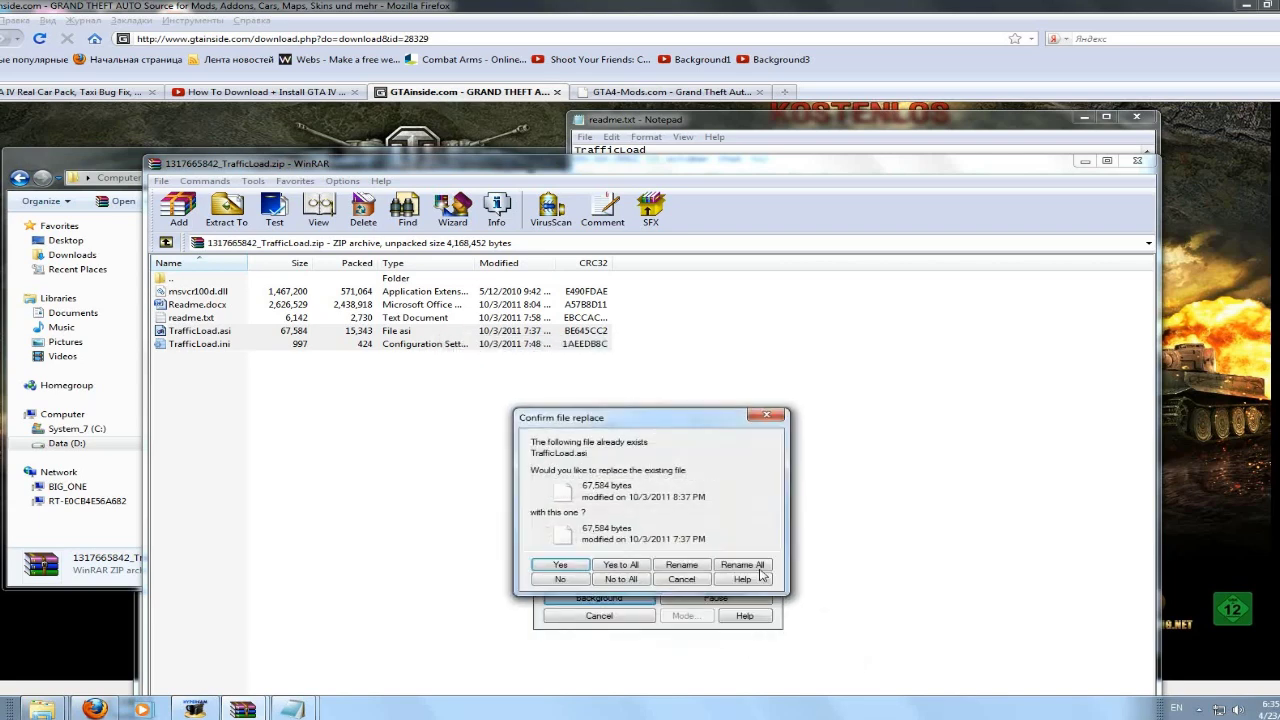
left_click(561, 566)
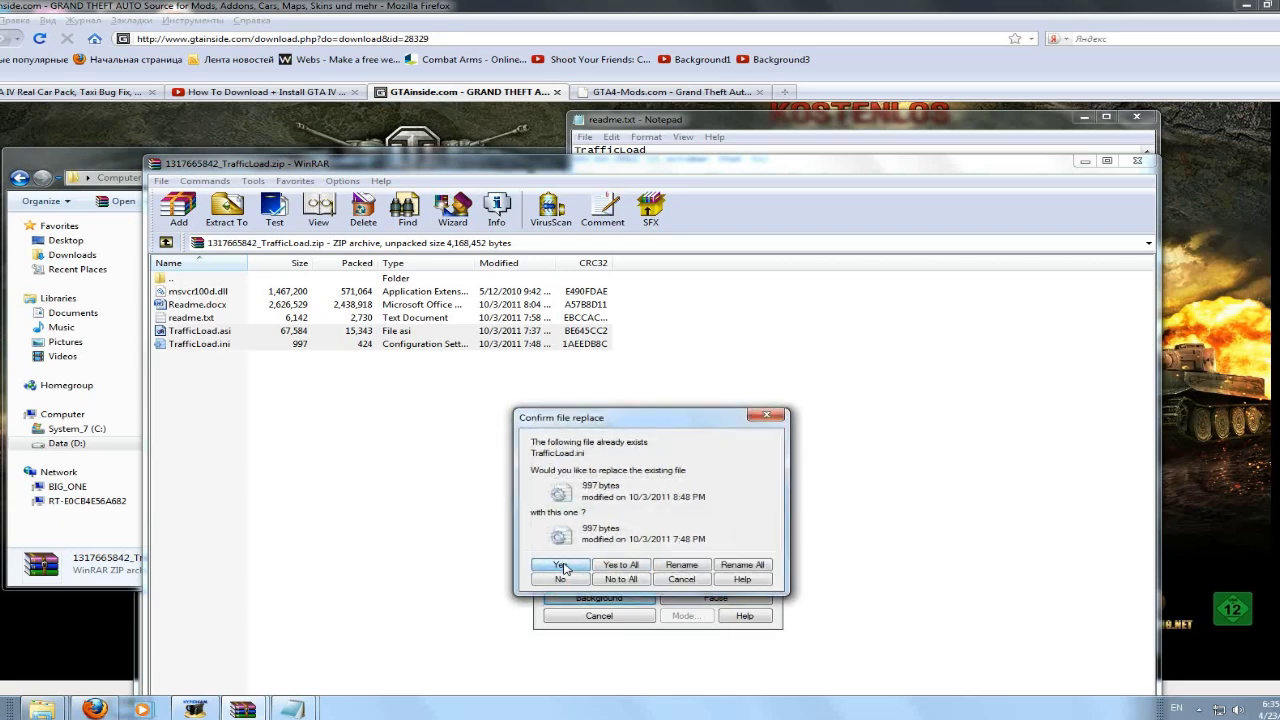
left_click(561, 566)
left_click(800, 355)
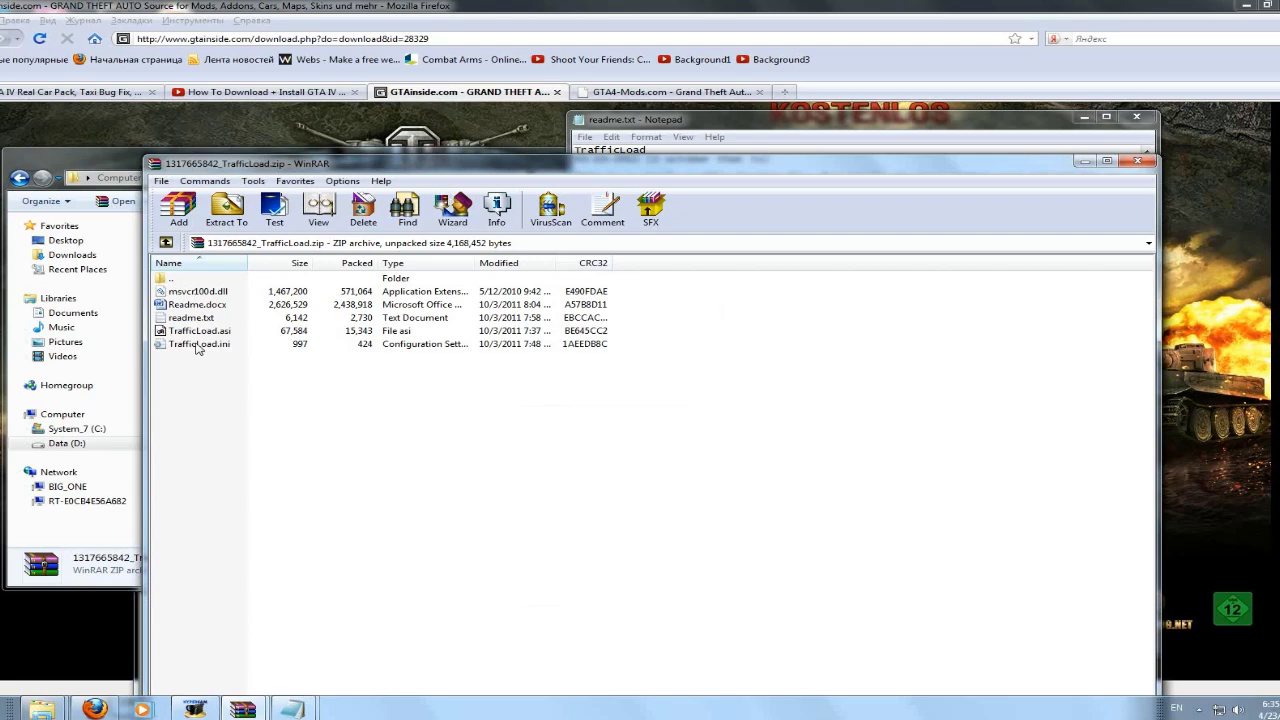
Close the TrafficLoad archive and the GTAinside, ASI loader video and GTA4-Mods browser tabs
left_click(1136, 164)
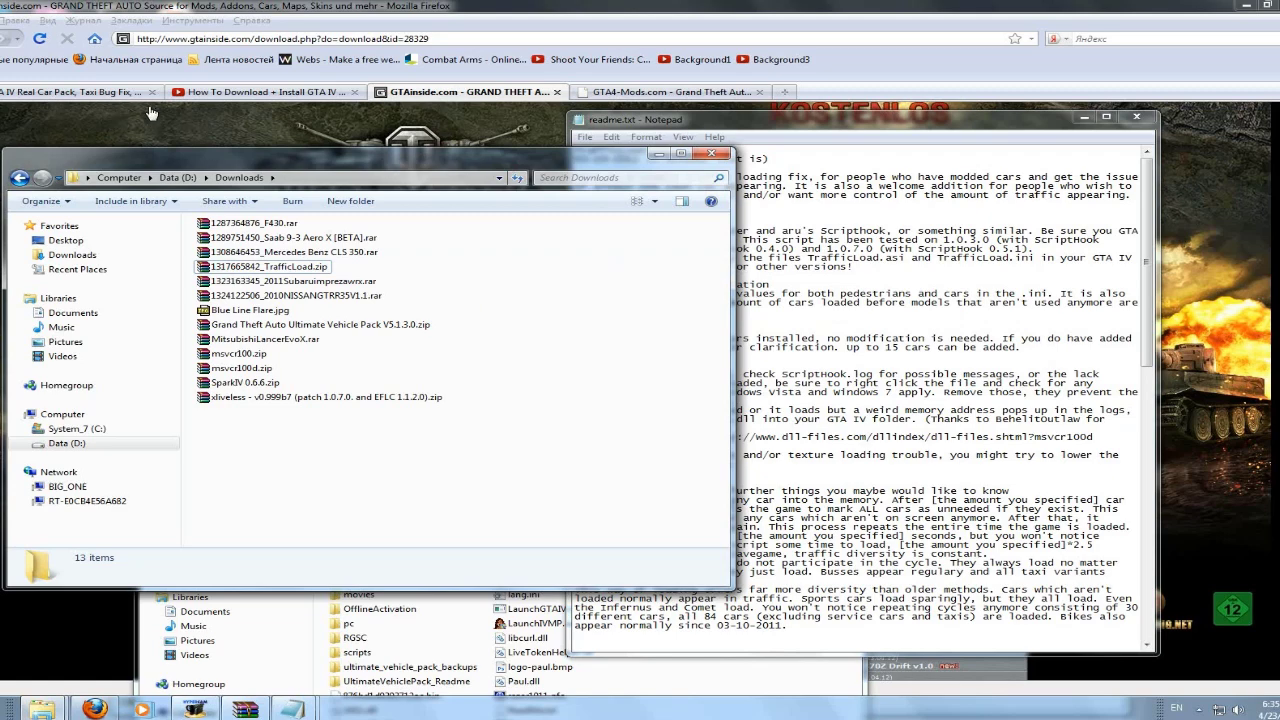
left_click(440, 97)
left_click(557, 92)
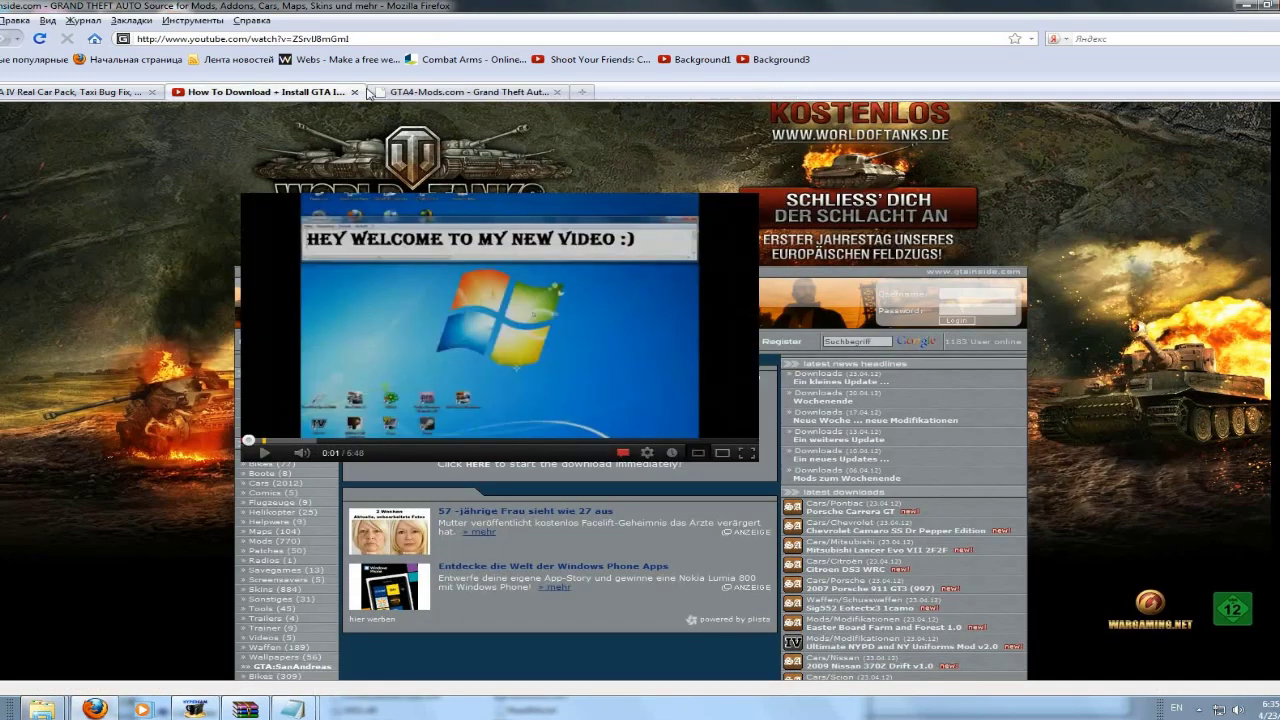
left_click(354, 92)
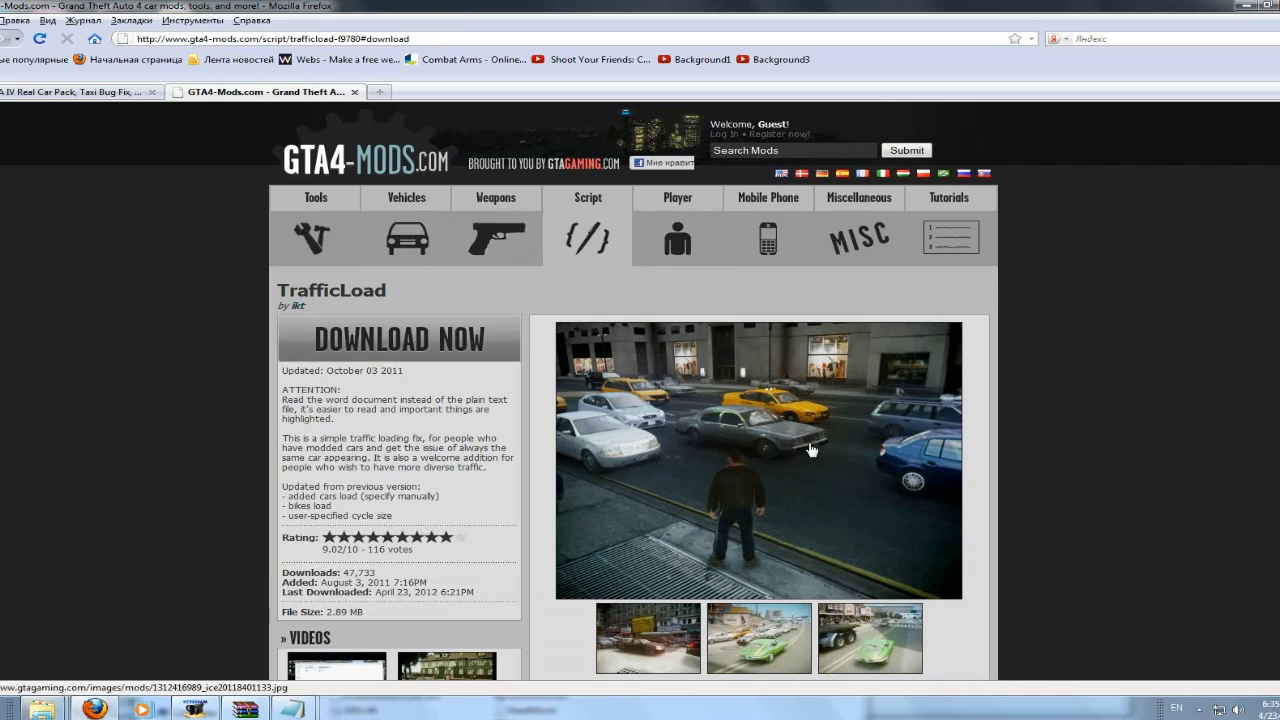
scroll(63, 357, "down", 5)
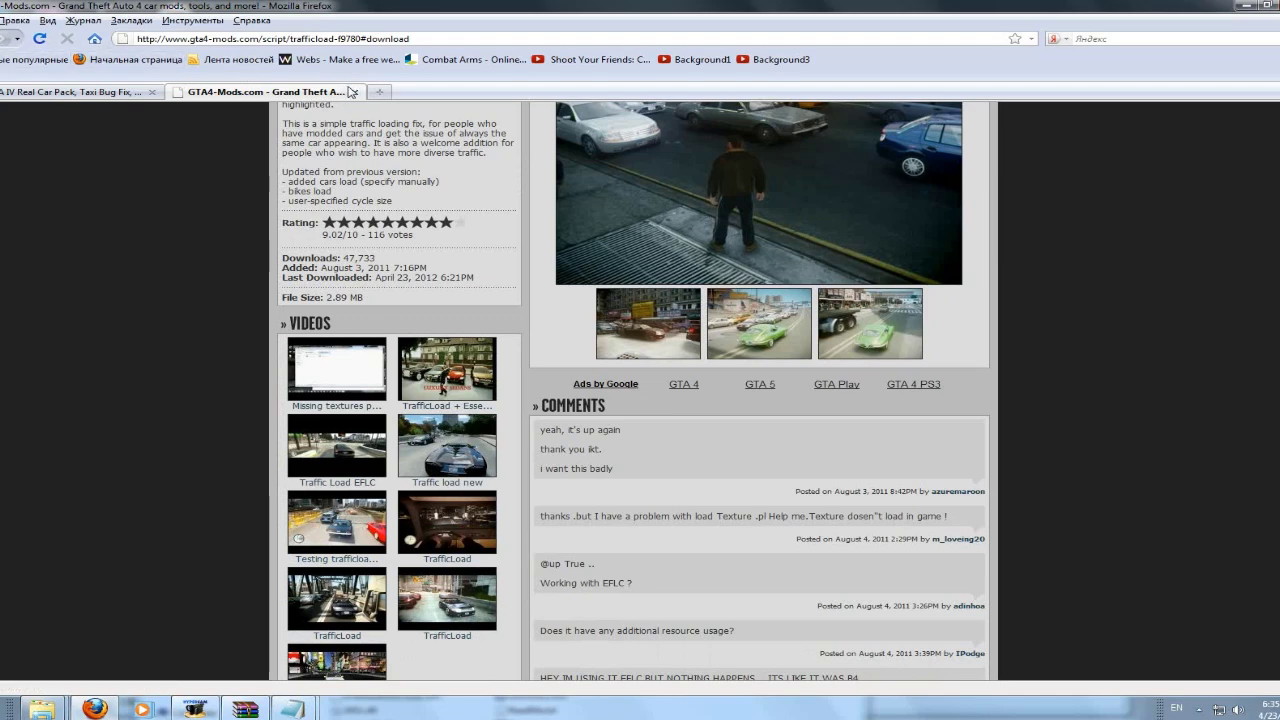
left_click(353, 92)
Point out the "ASI Loader with Xliveless for 1.0.7.0" entry in the video description by highlighting its text
scroll(206, 233, "down", 3)
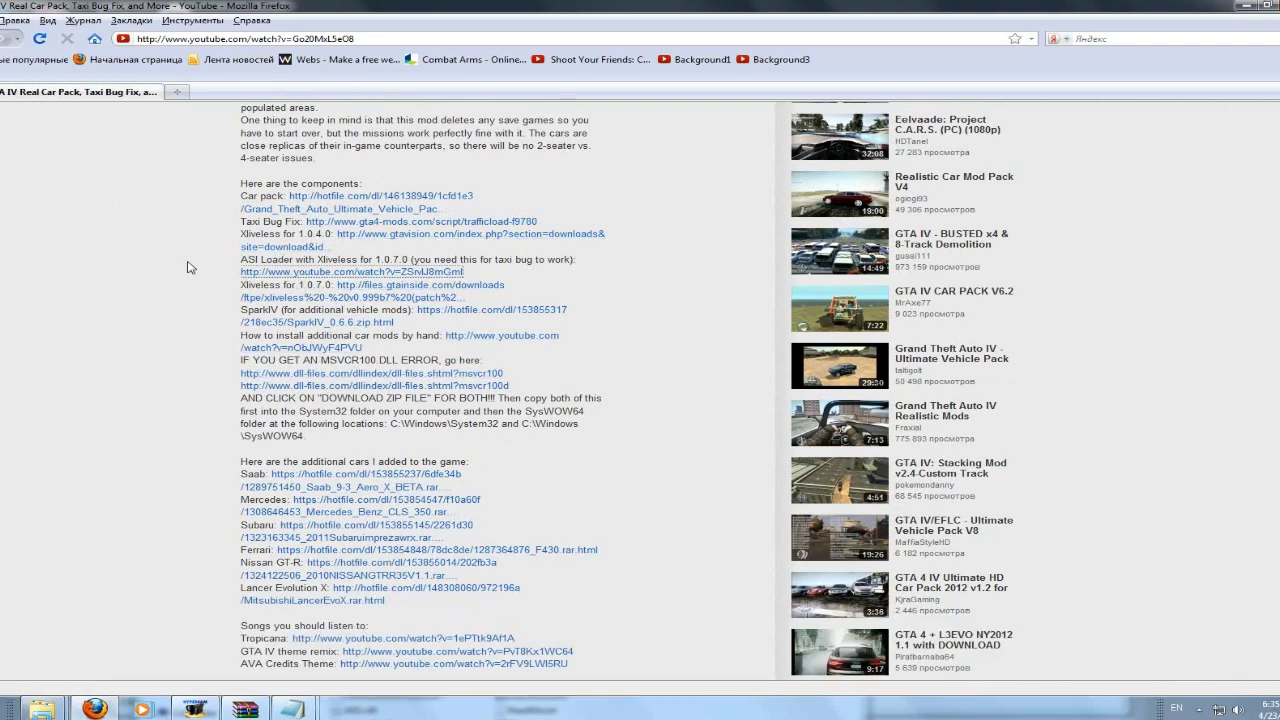
left_click_drag(243, 262, 244, 263)
left_click(241, 265)
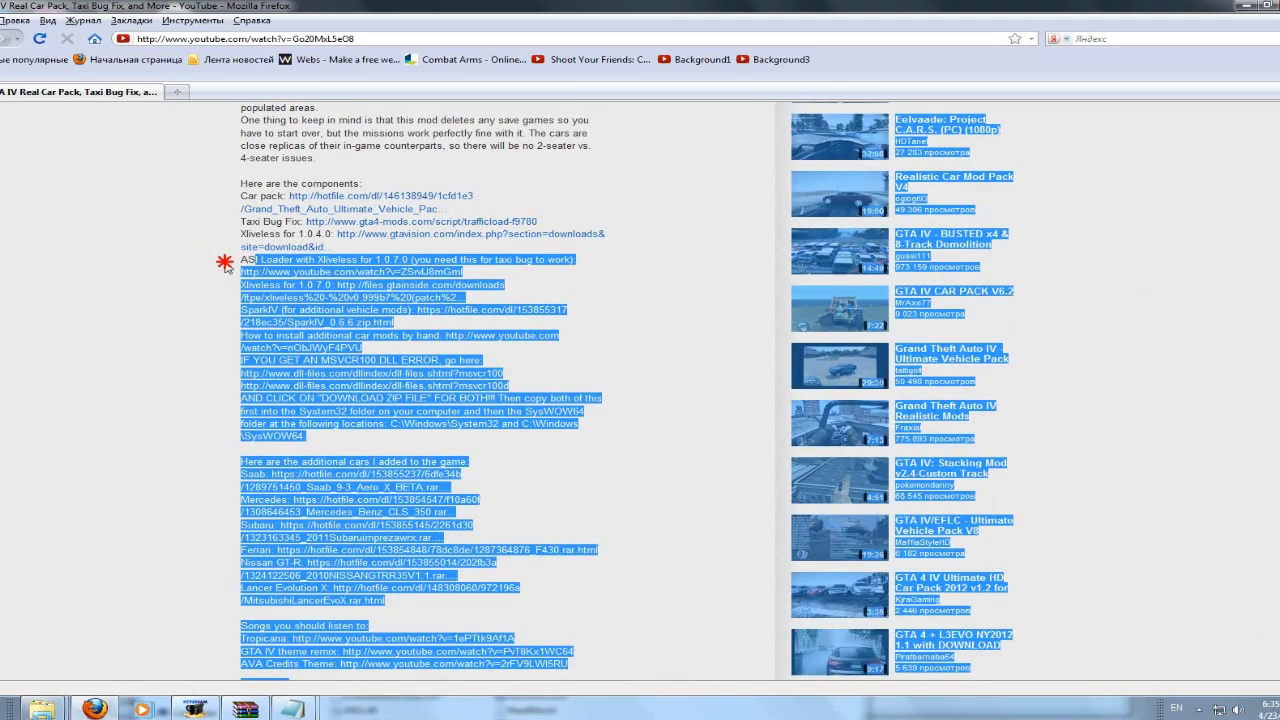
left_click(229, 265)
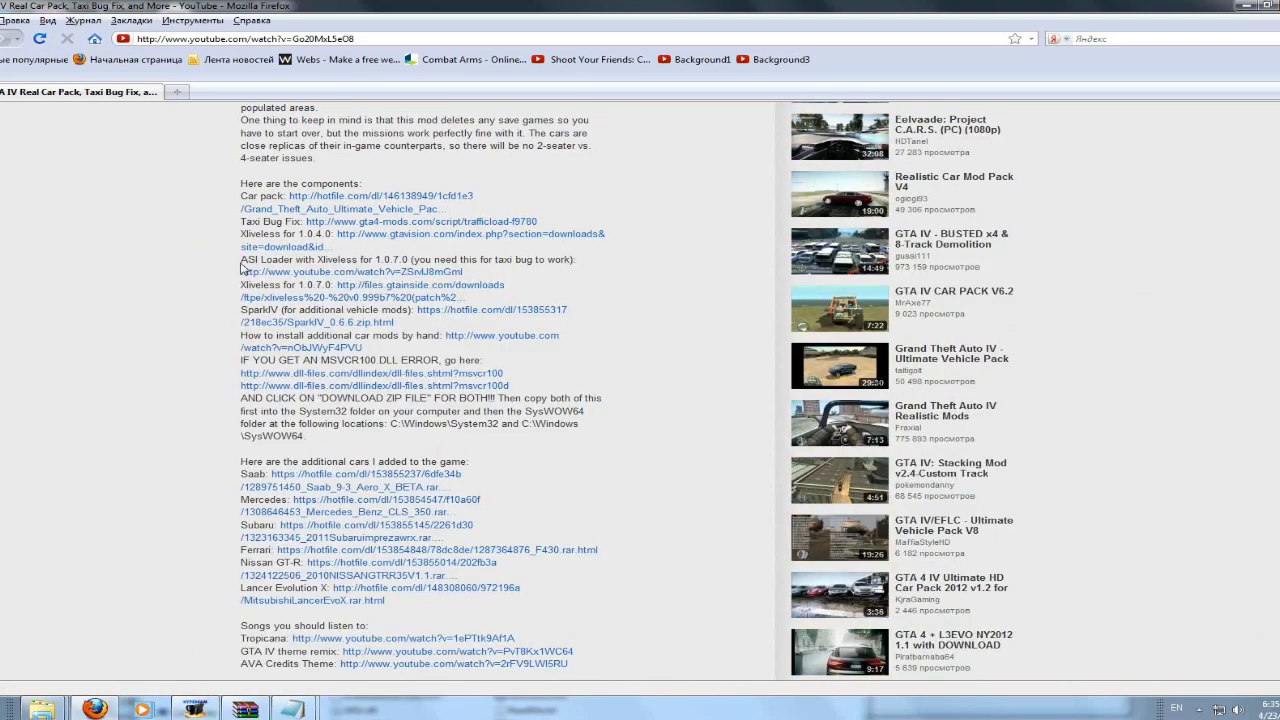
left_click_drag(240, 260, 362, 262)
left_click(212, 268)
Close the remaining TrafficLoad archive window, then bring up the Grand Theft Auto IV folder and move its window so all files show
left_click(245, 708)
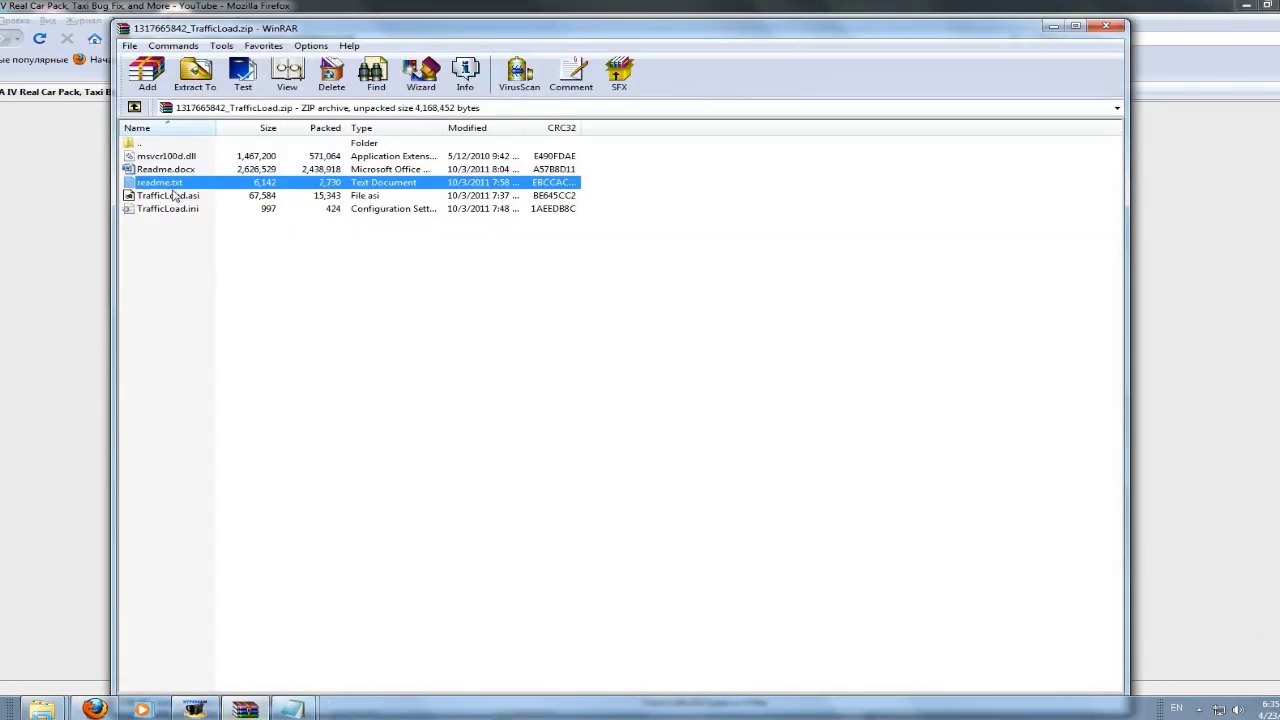
left_click(1117, 25)
mouse_move(28, 710)
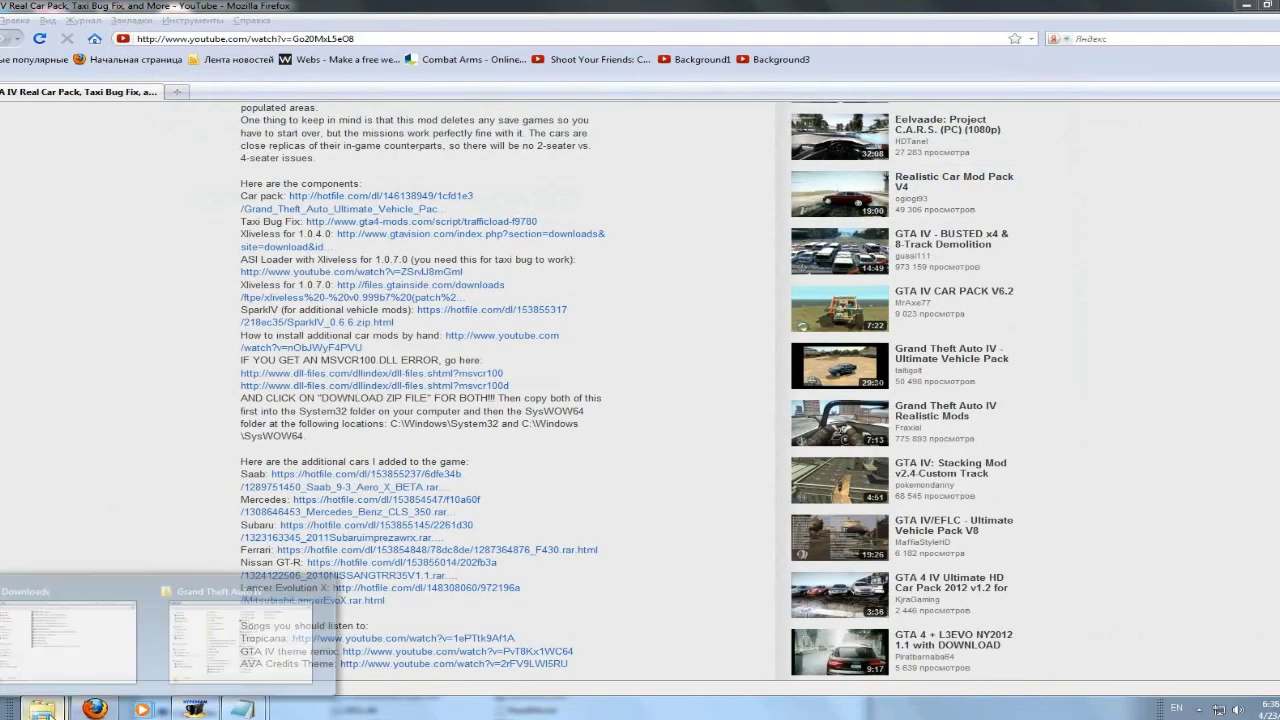
left_click(240, 640)
left_click(651, 551)
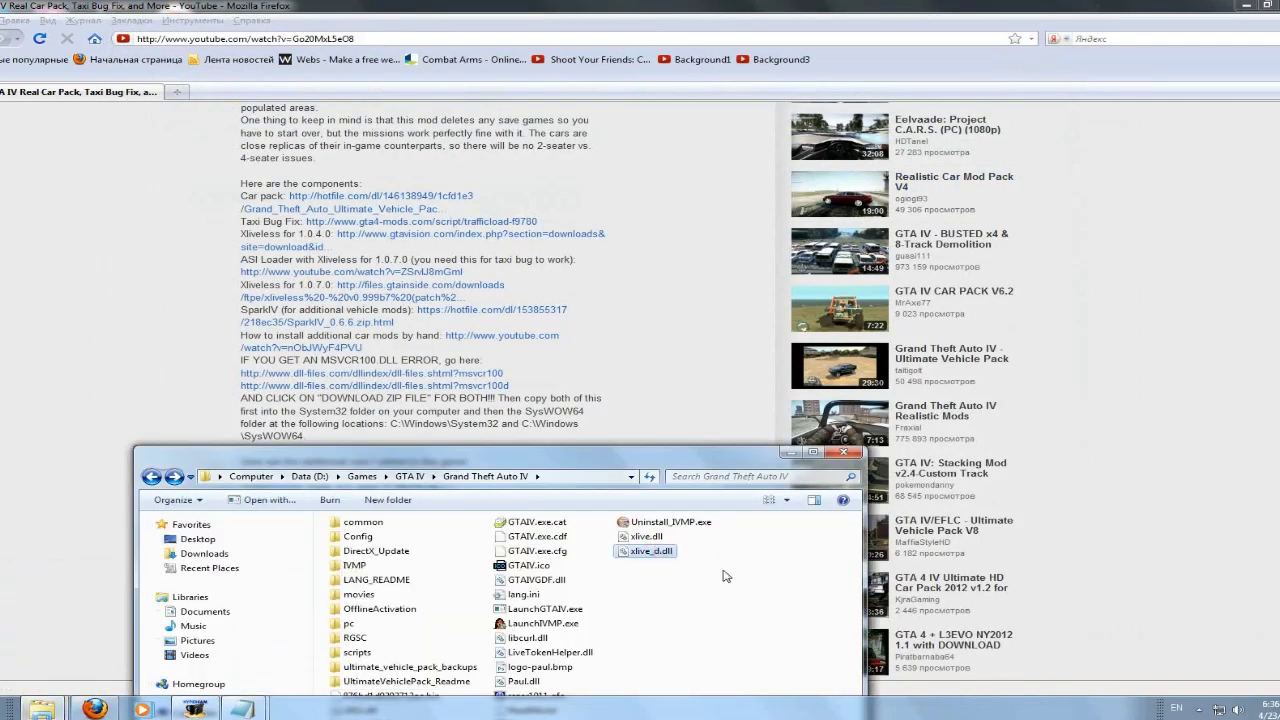
left_click_drag(615, 456, 601, 151)
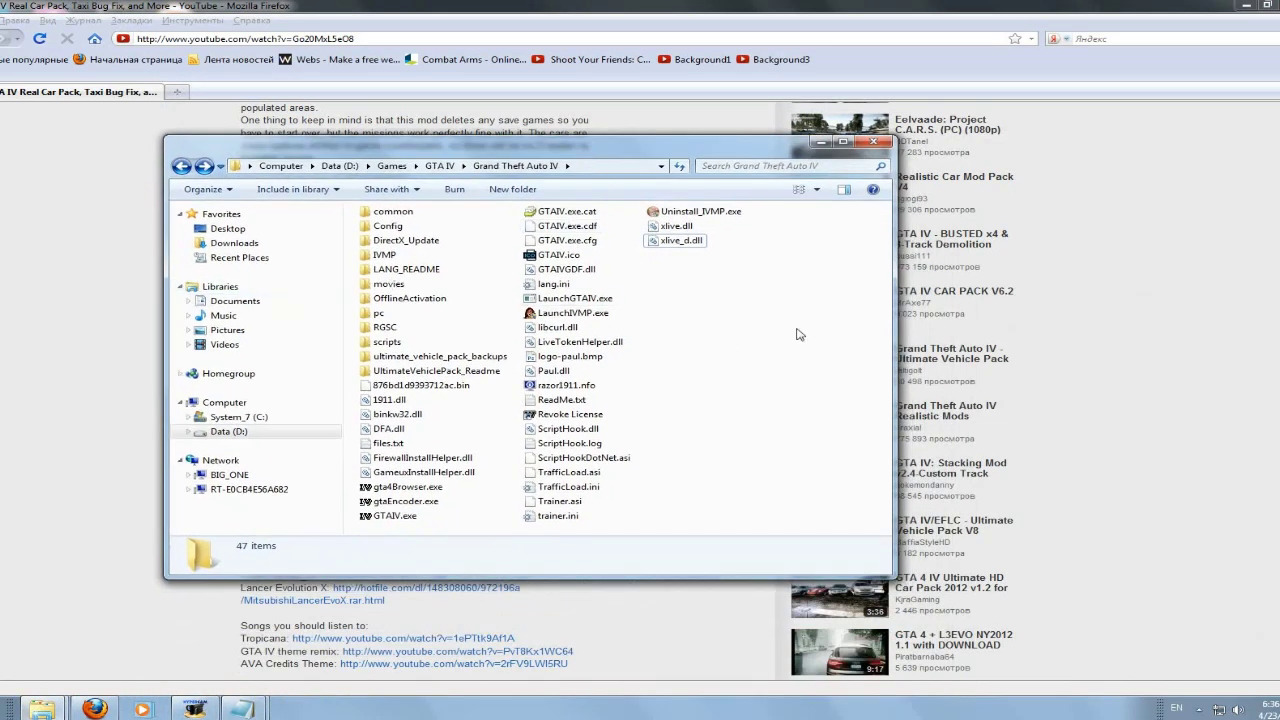
Check the ScriptHook, ScriptHookDotNet, TrafficLoad and Trainer files in the Grand Theft Auto IV folder
left_click(565, 430)
left_click(570, 457)
left_click(490, 469)
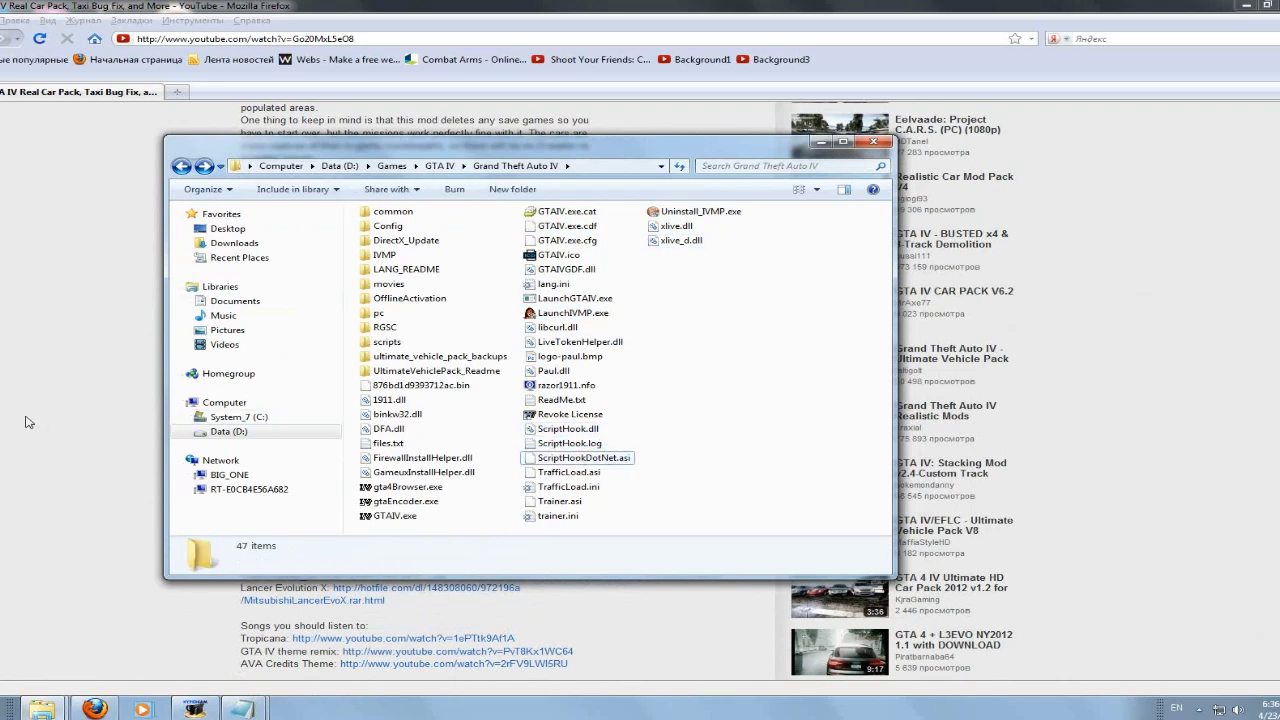
left_click(568, 487)
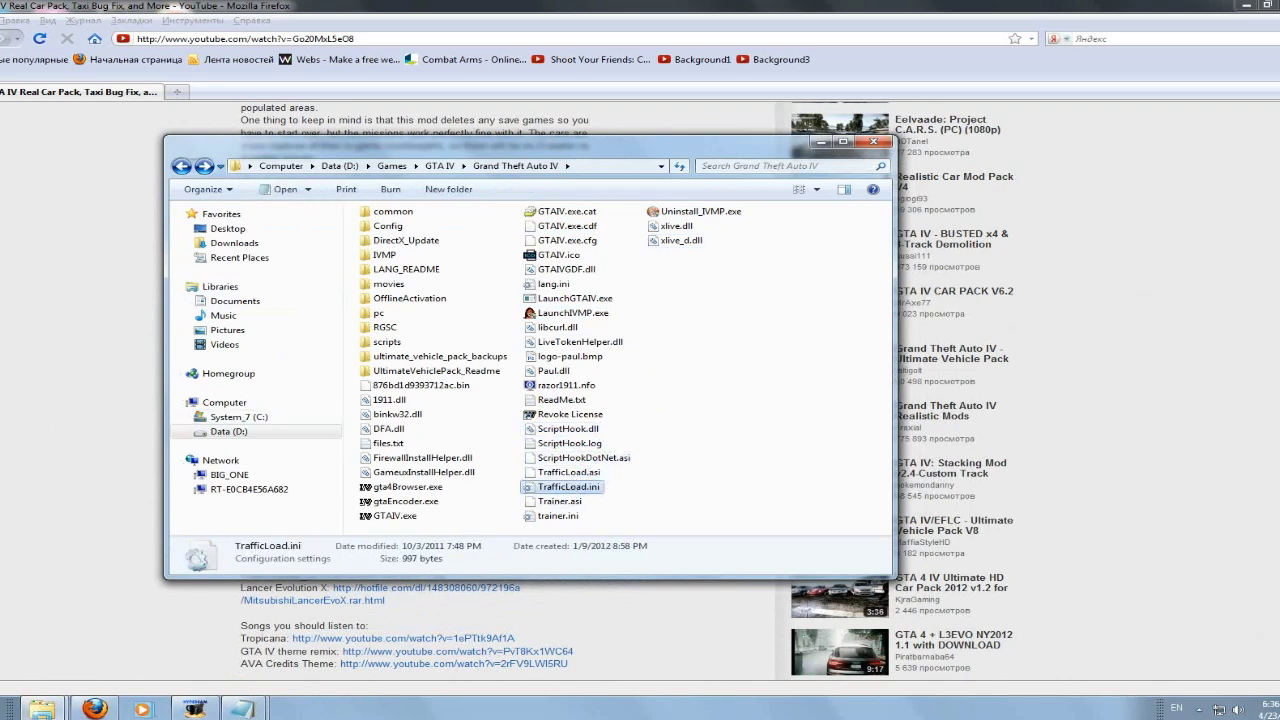
left_click(559, 501)
left_click(557, 516)
Return to the video description and open the DLL-files.com msvcr100 link to view its download options
left_click(57, 447)
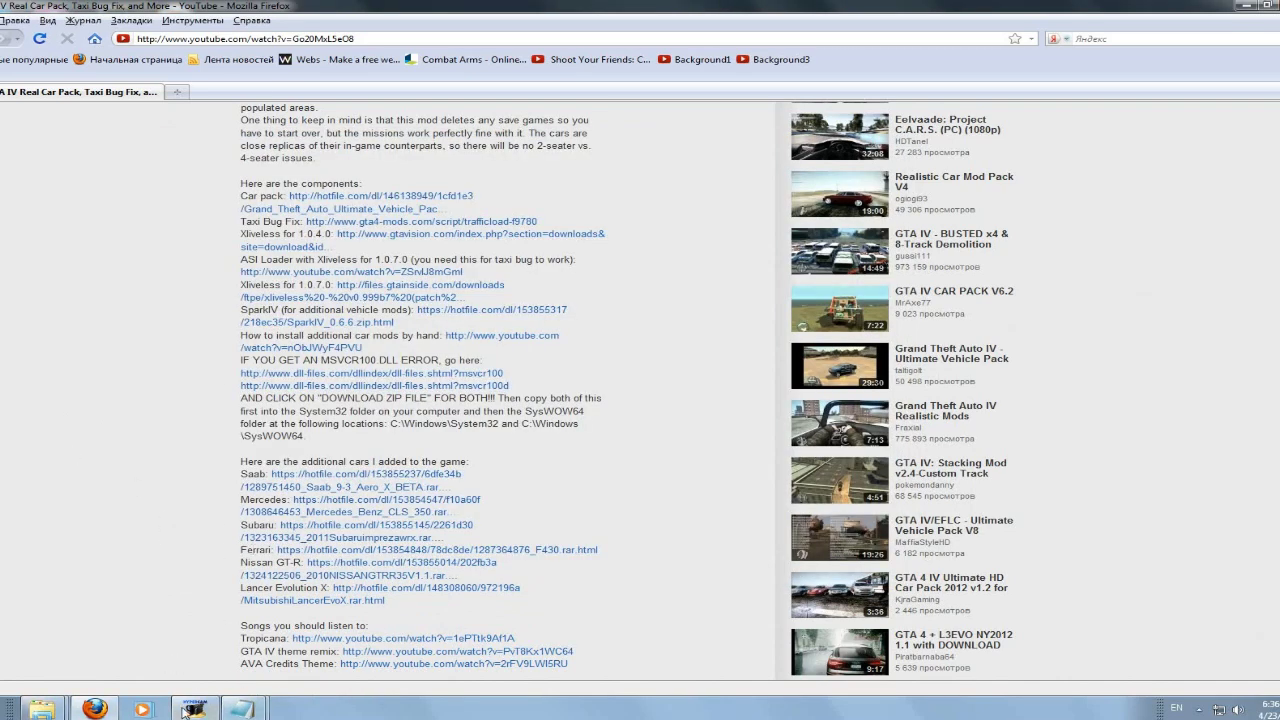
left_click(48, 707)
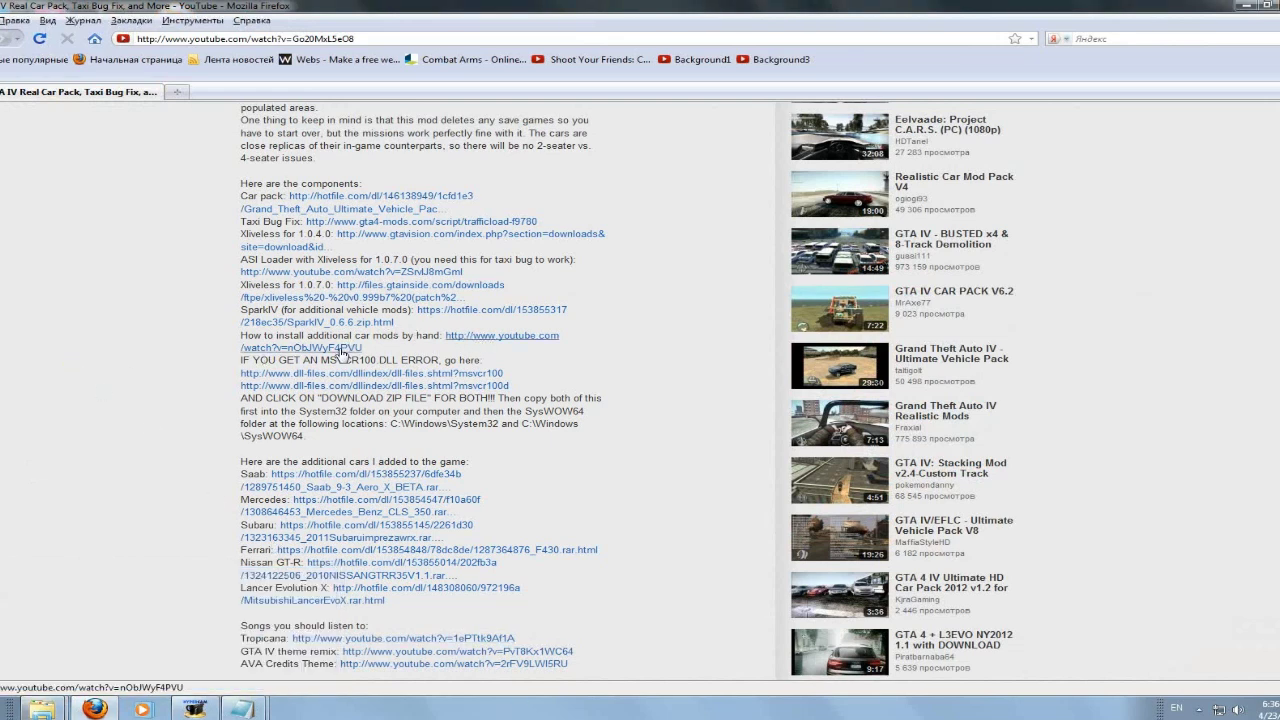
left_click(362, 385)
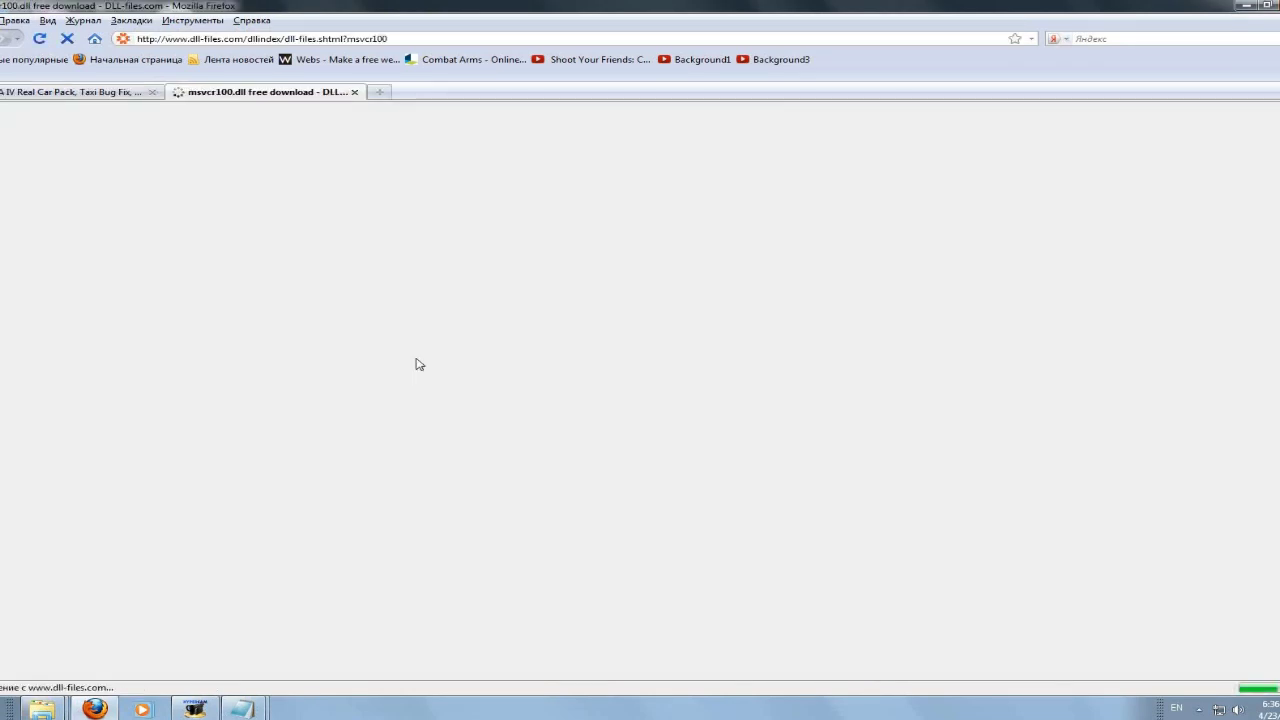
scroll(538, 465, "down", 5)
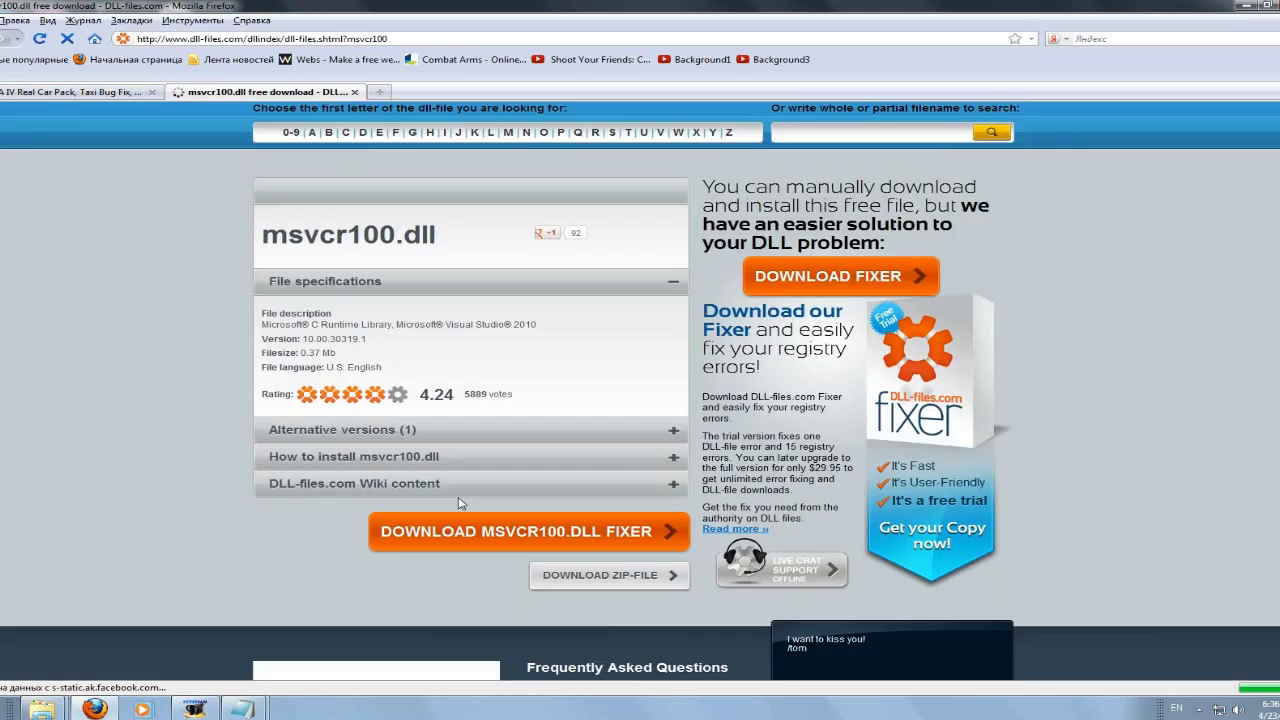
scroll(489, 457, "up", 3)
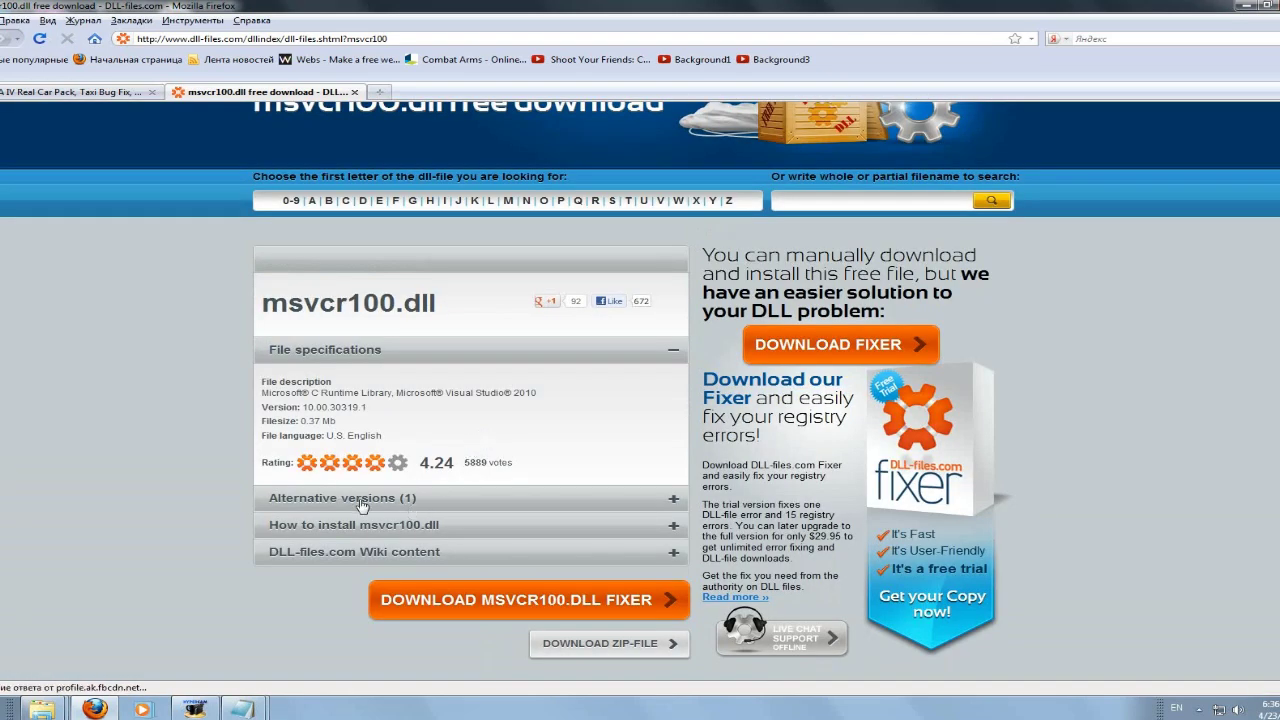
Close the msvcr100.dll download page and highlight the instruction to download the ZIP file for both DLLs in the video description
scroll(620, 588, "down", 1)
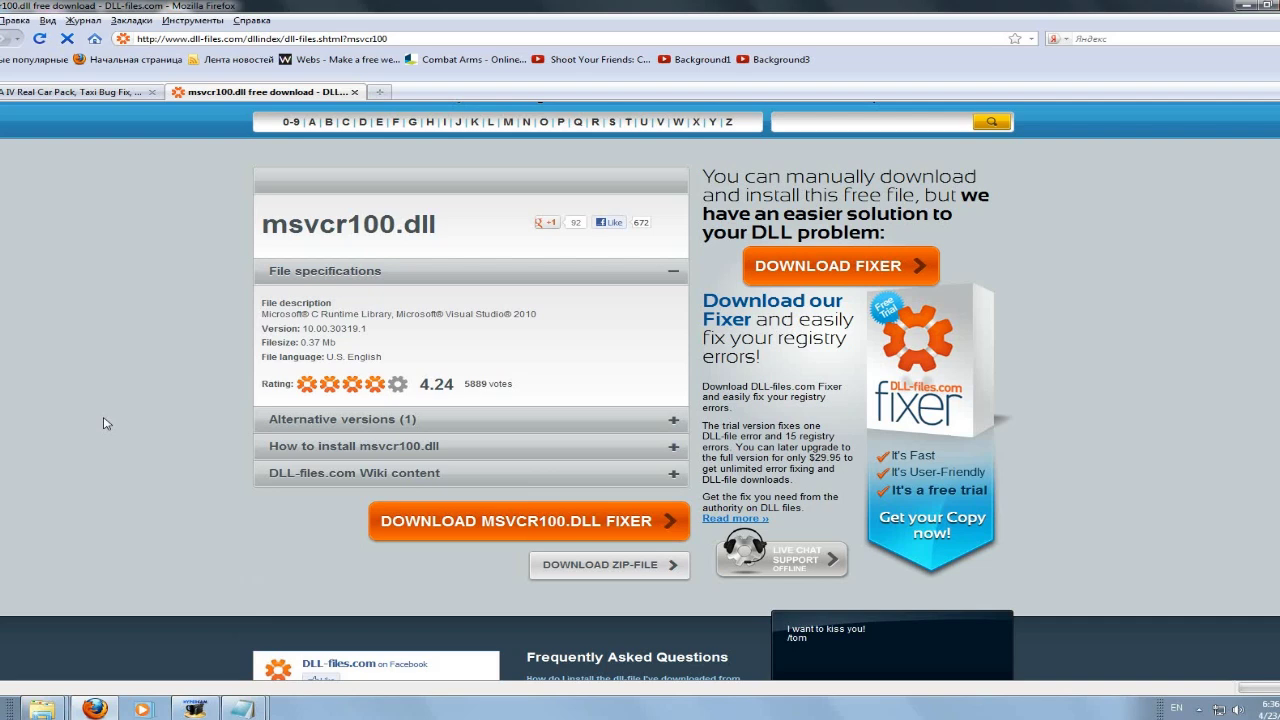
left_click(354, 91)
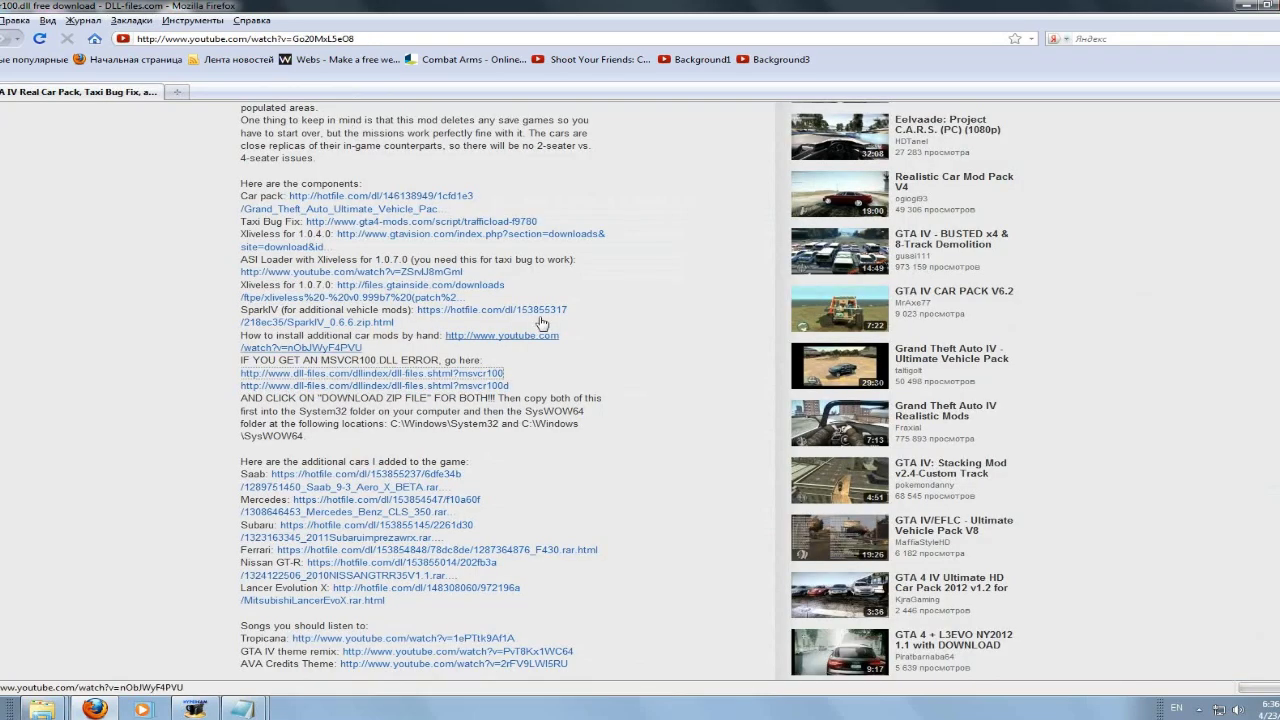
left_click(244, 418)
left_click_drag(243, 404, 440, 404)
left_click(440, 400)
Reopen the msvcr100 link from the description, view its ZIP download option, and close the page
left_click(272, 385)
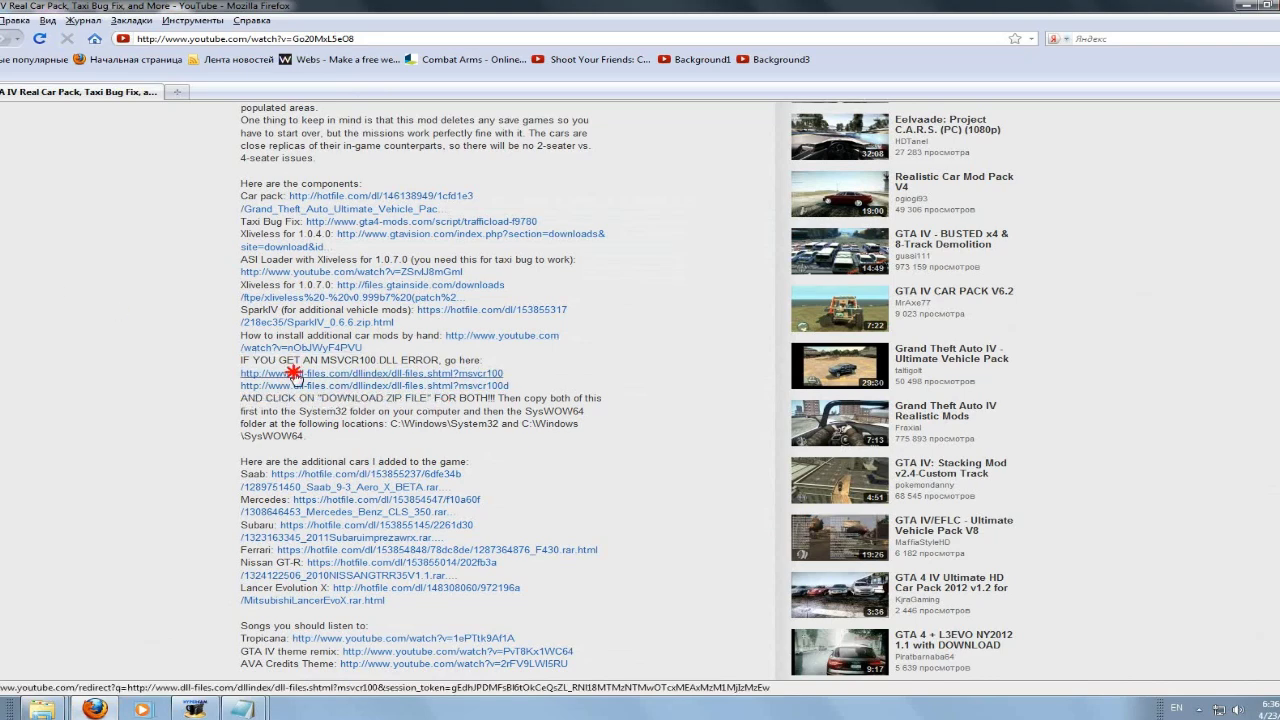
scroll(540, 400, "down", 3)
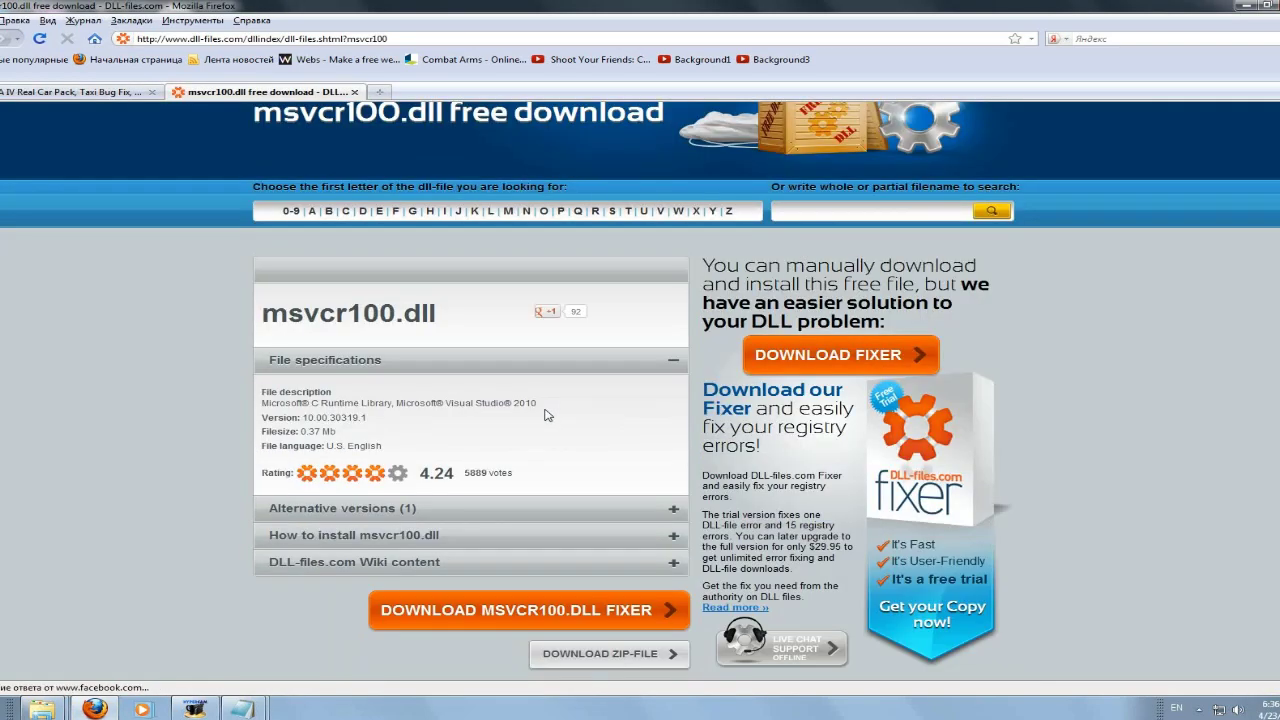
scroll(530, 474, "down", 2)
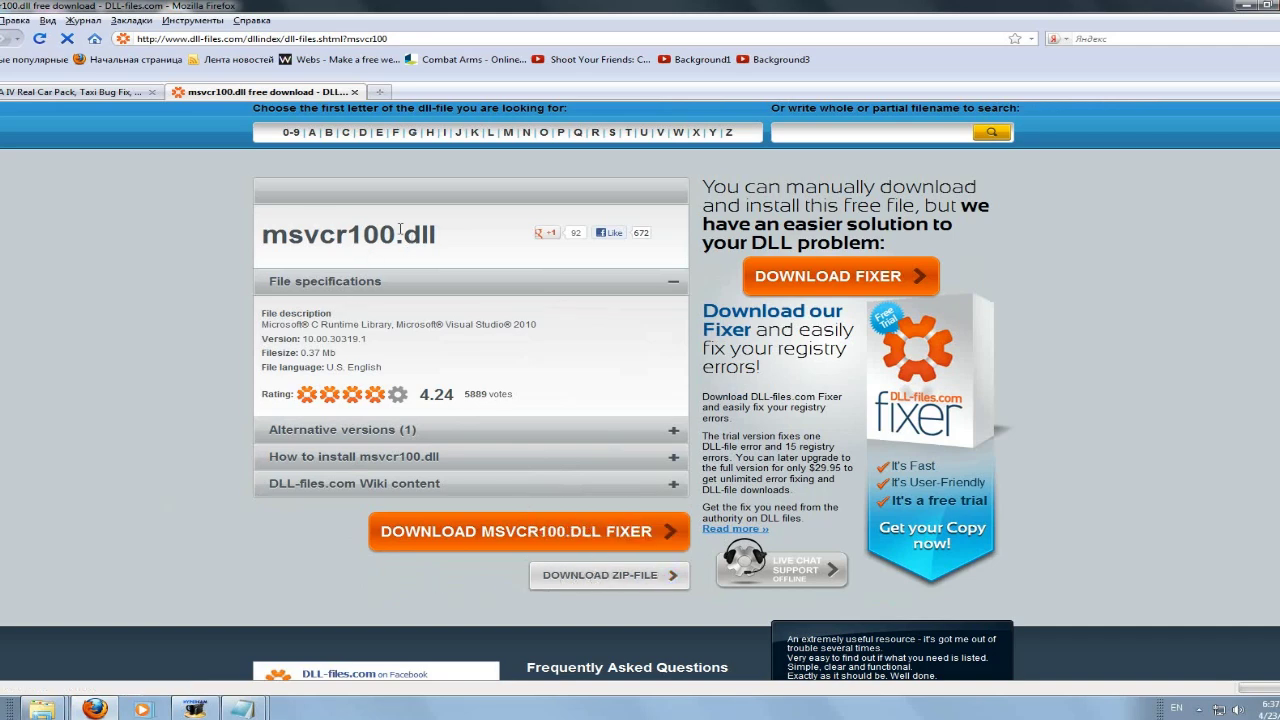
left_click(354, 92)
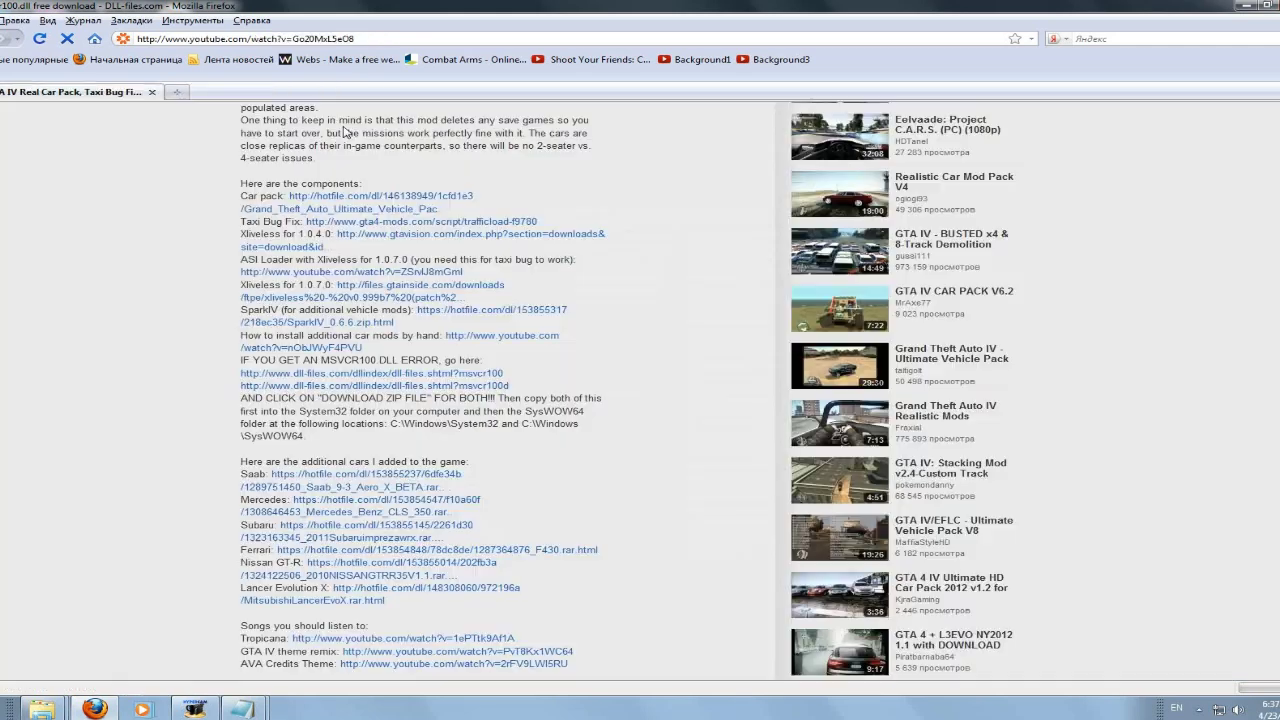
Open the msvcr100d link, highlight the "d" in the DLL's name, and close the page
left_click(354, 386)
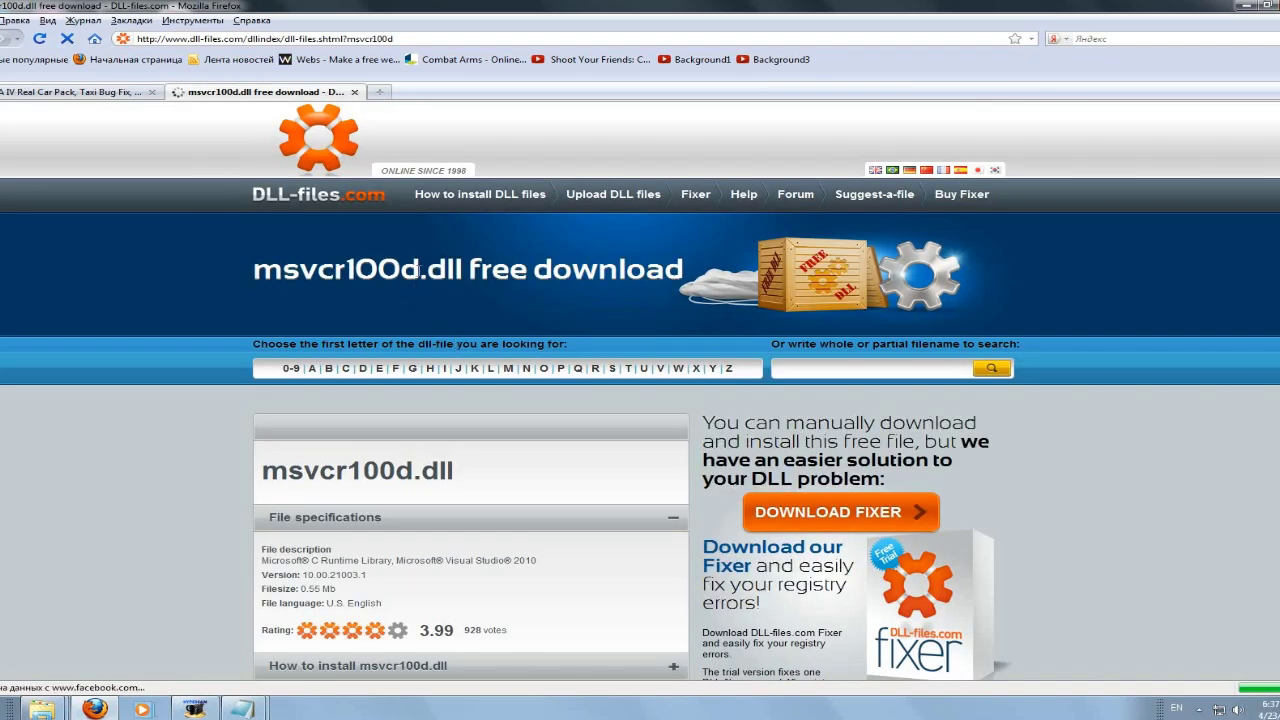
left_click_drag(418, 470, 403, 476)
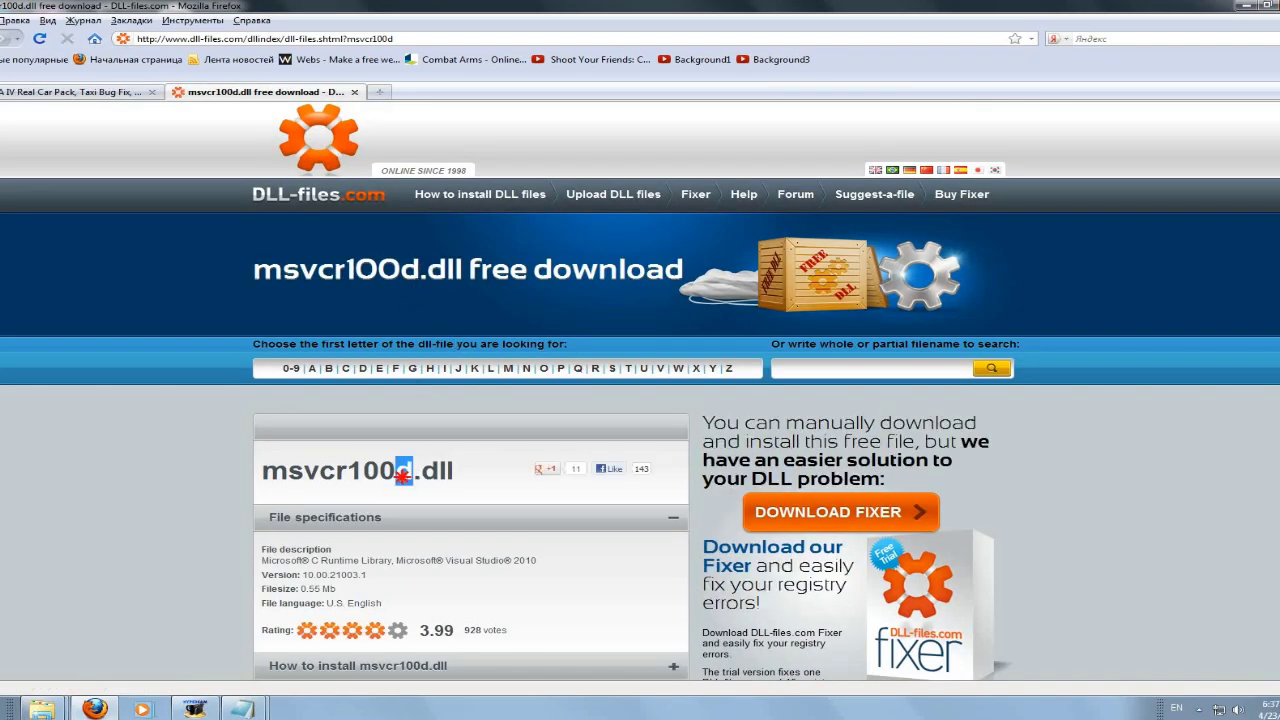
left_click(250, 467)
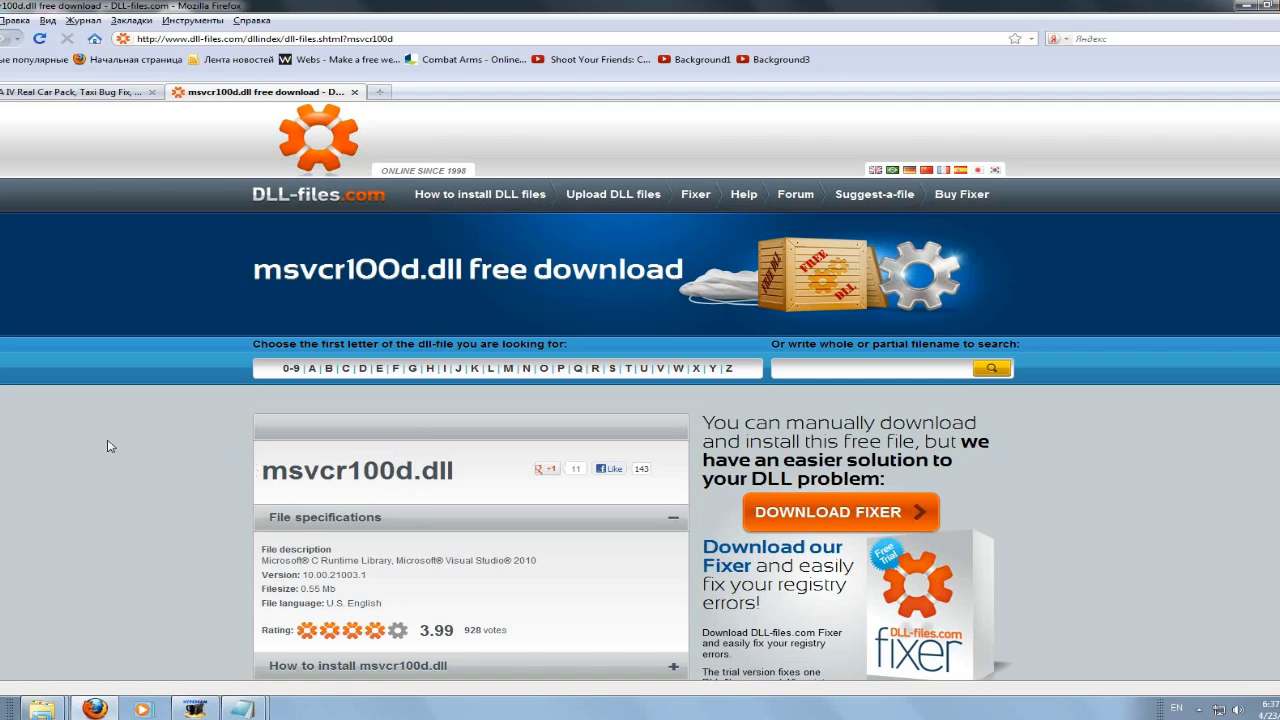
left_click(354, 92)
Open msvcr100.zip from the Downloads folder, select msvcr100.dll in it, and return to the video description
scroll(500, 520, "down", 3)
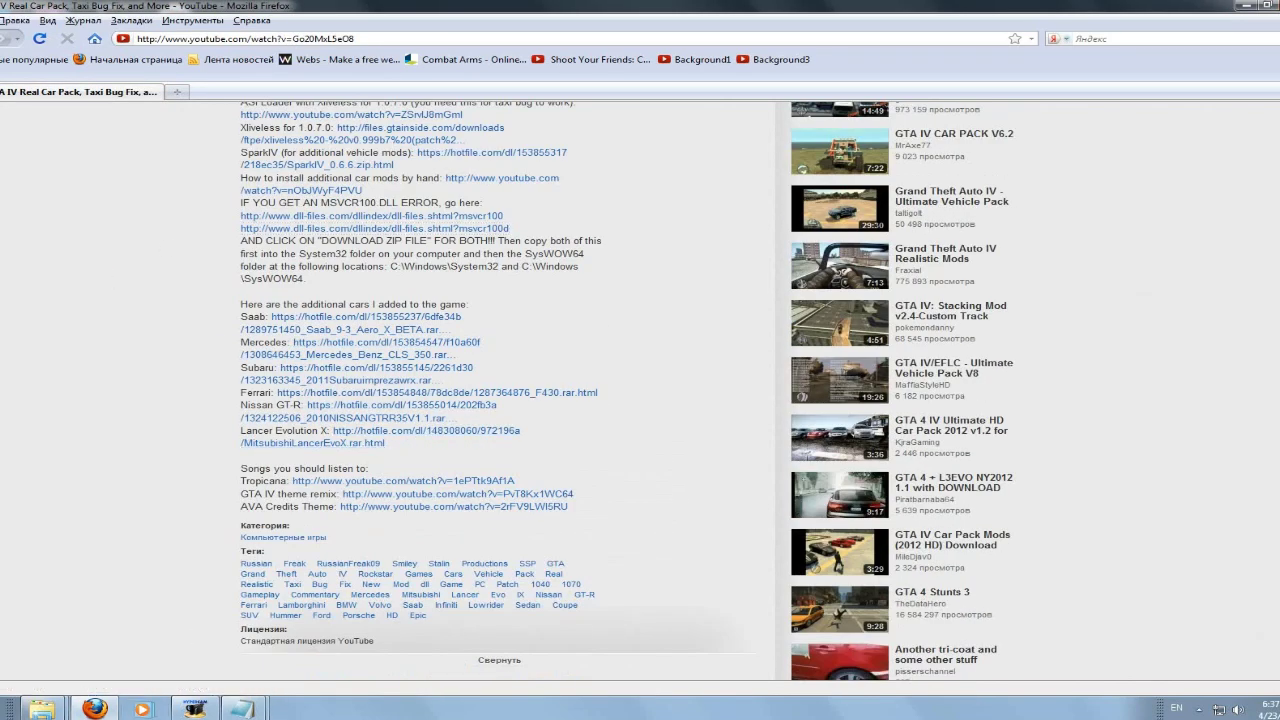
mouse_move(44, 709)
left_click(85, 630)
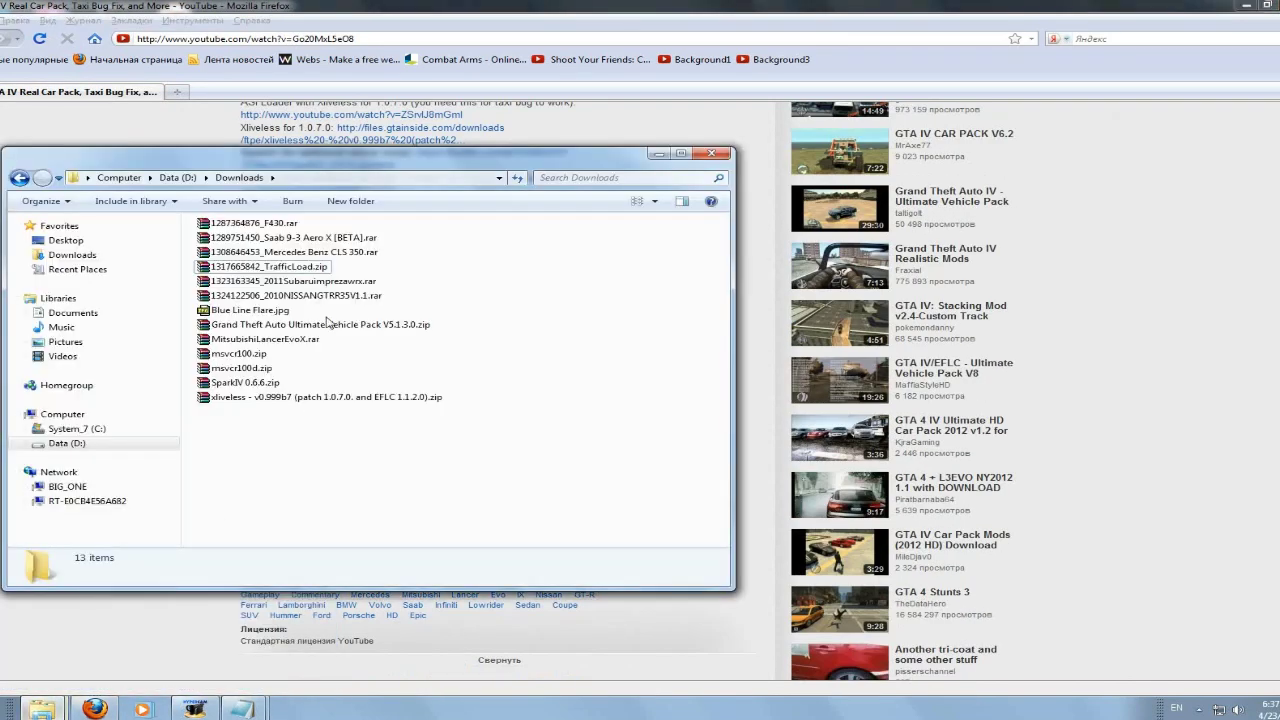
double_click(245, 353)
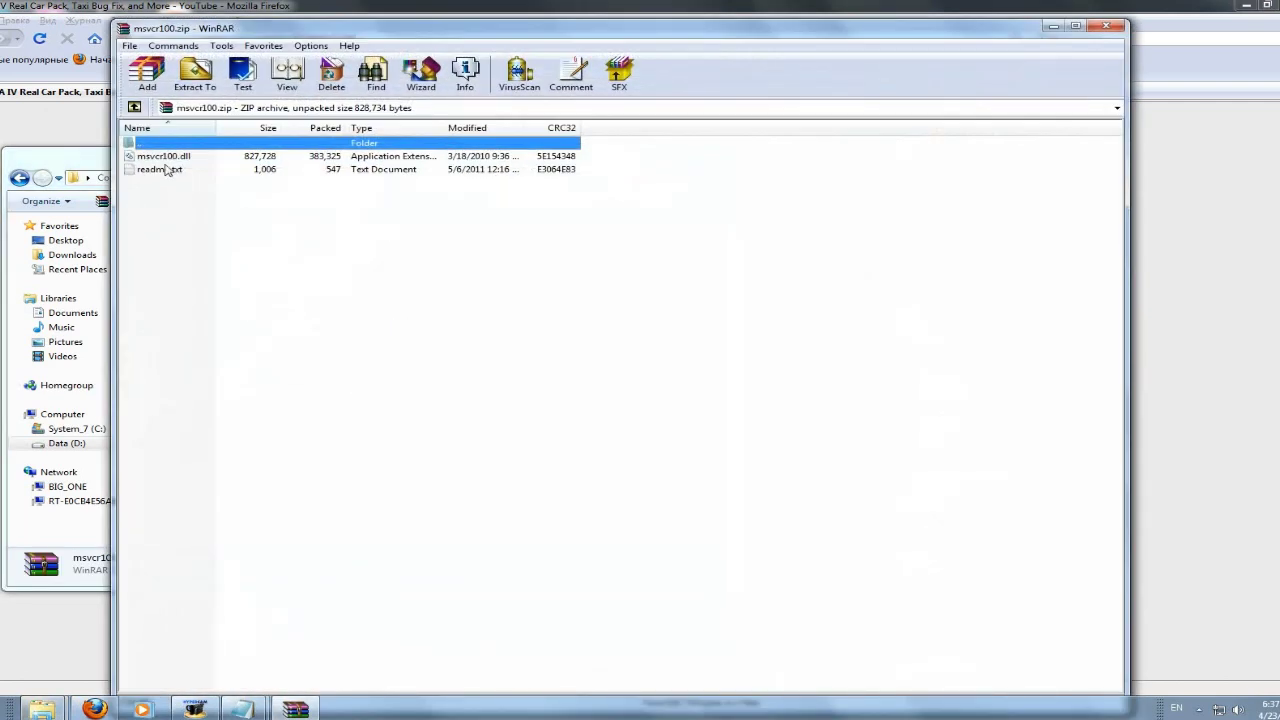
key("Down")
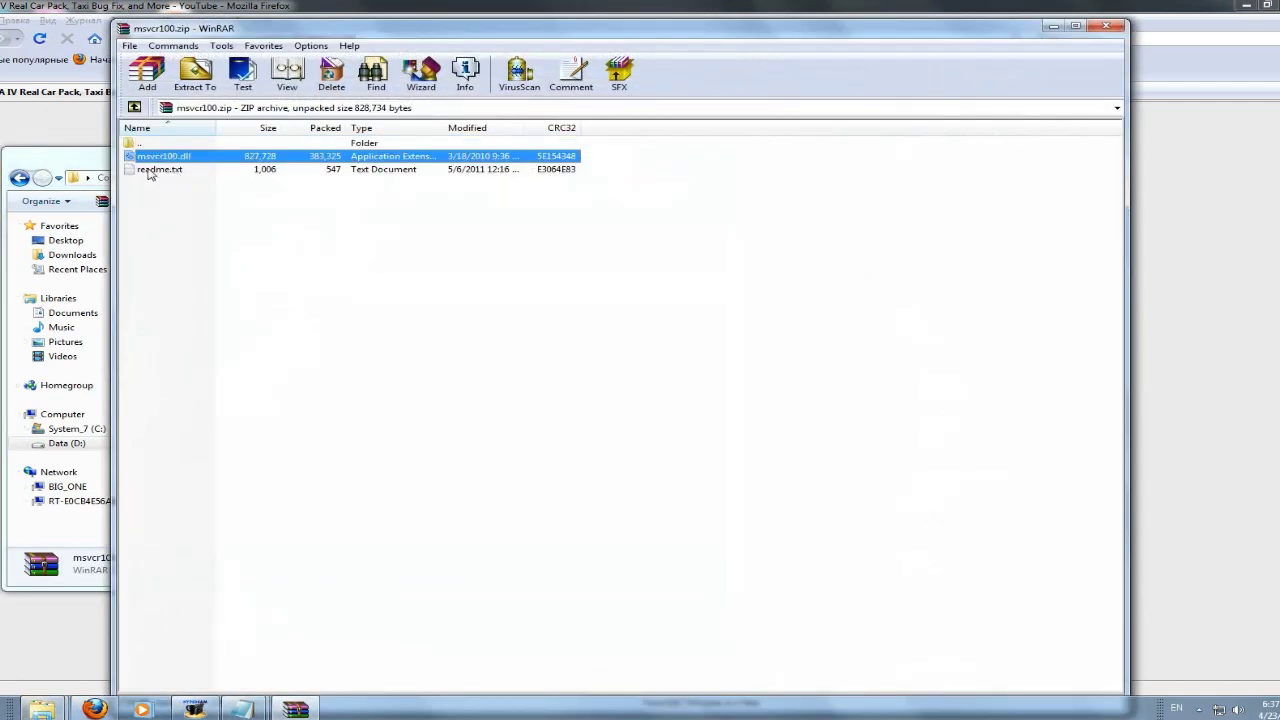
left_click(42, 142)
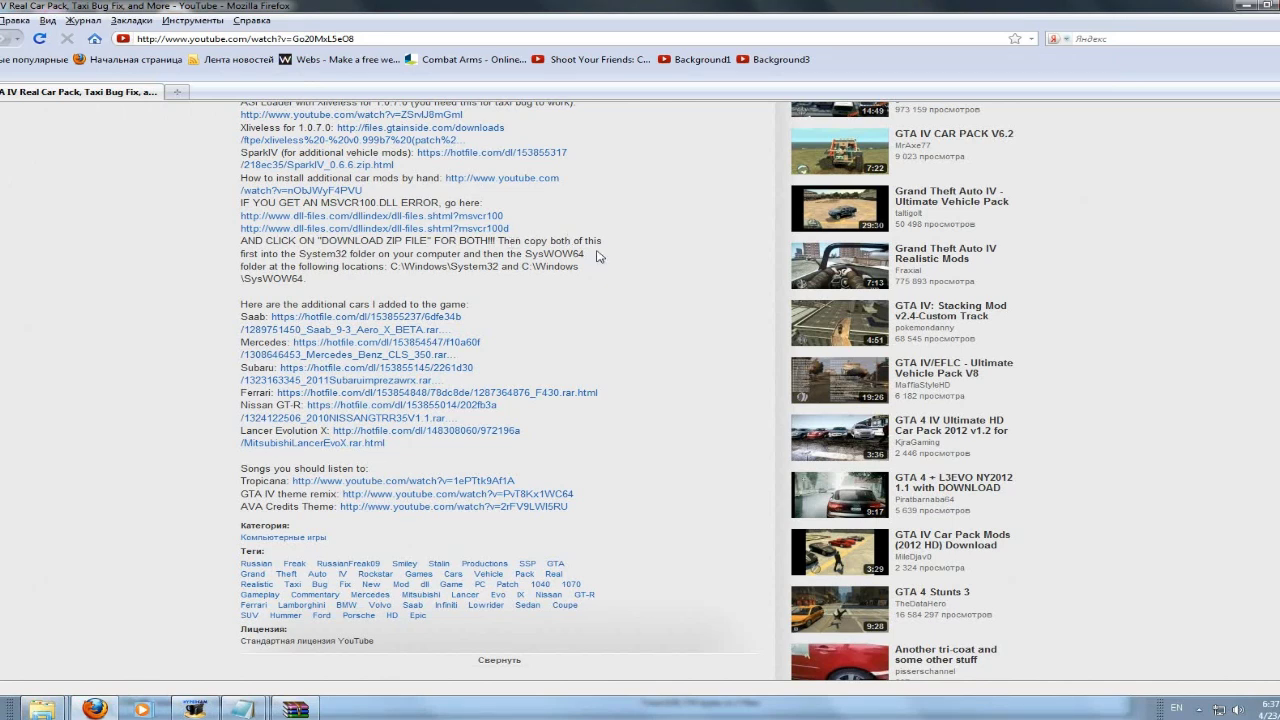
Browse to the Windows folder on the System_7 (C:) drive
left_click(12, 708)
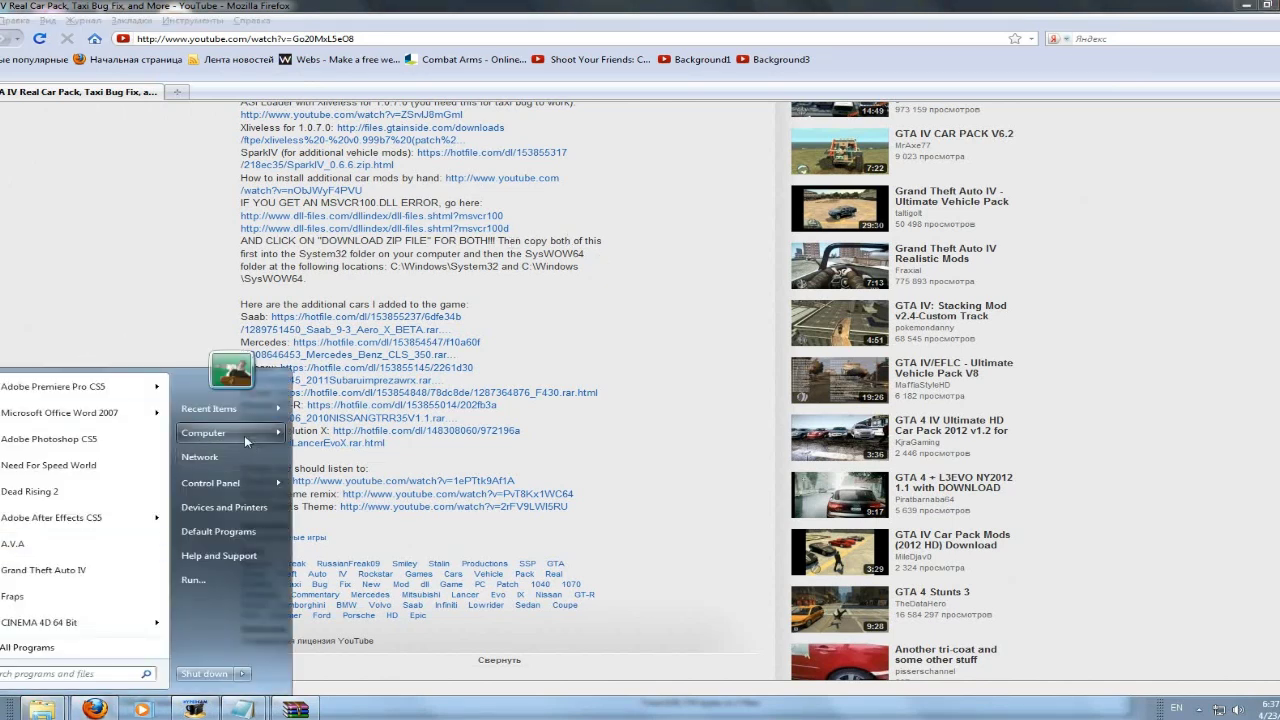
mouse_move(257, 434)
left_click(330, 429)
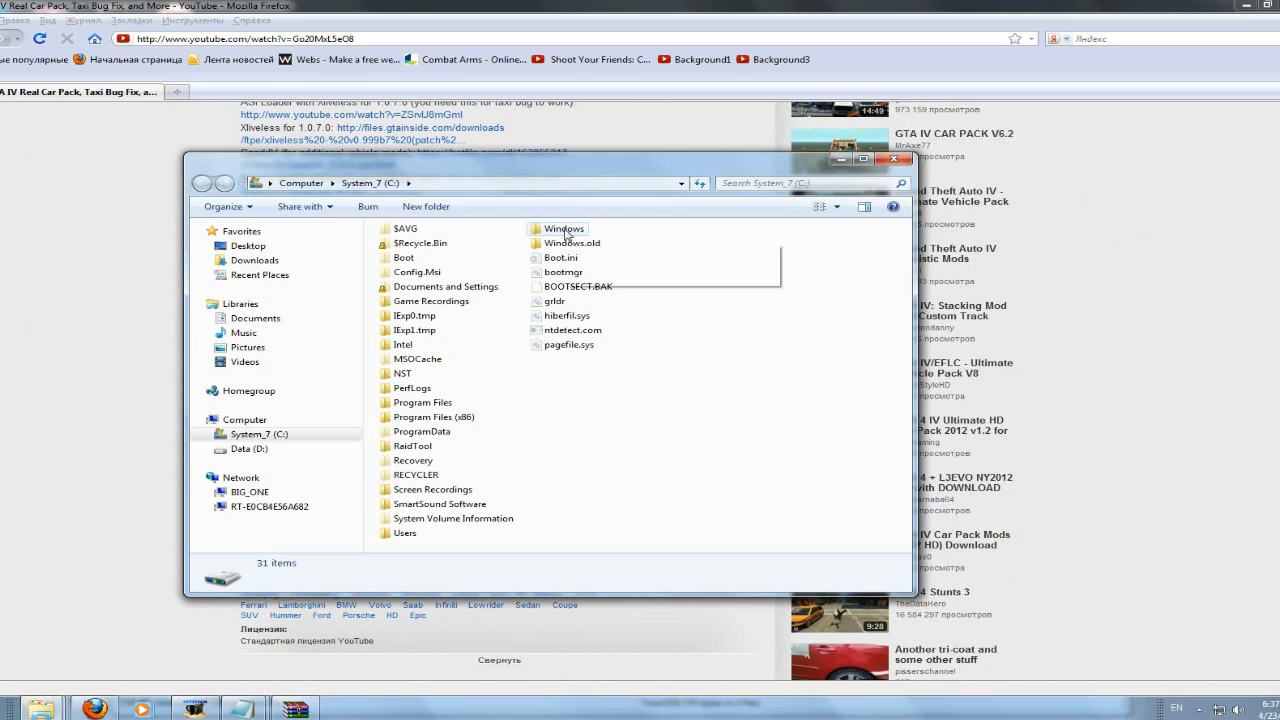
double_click(437, 418)
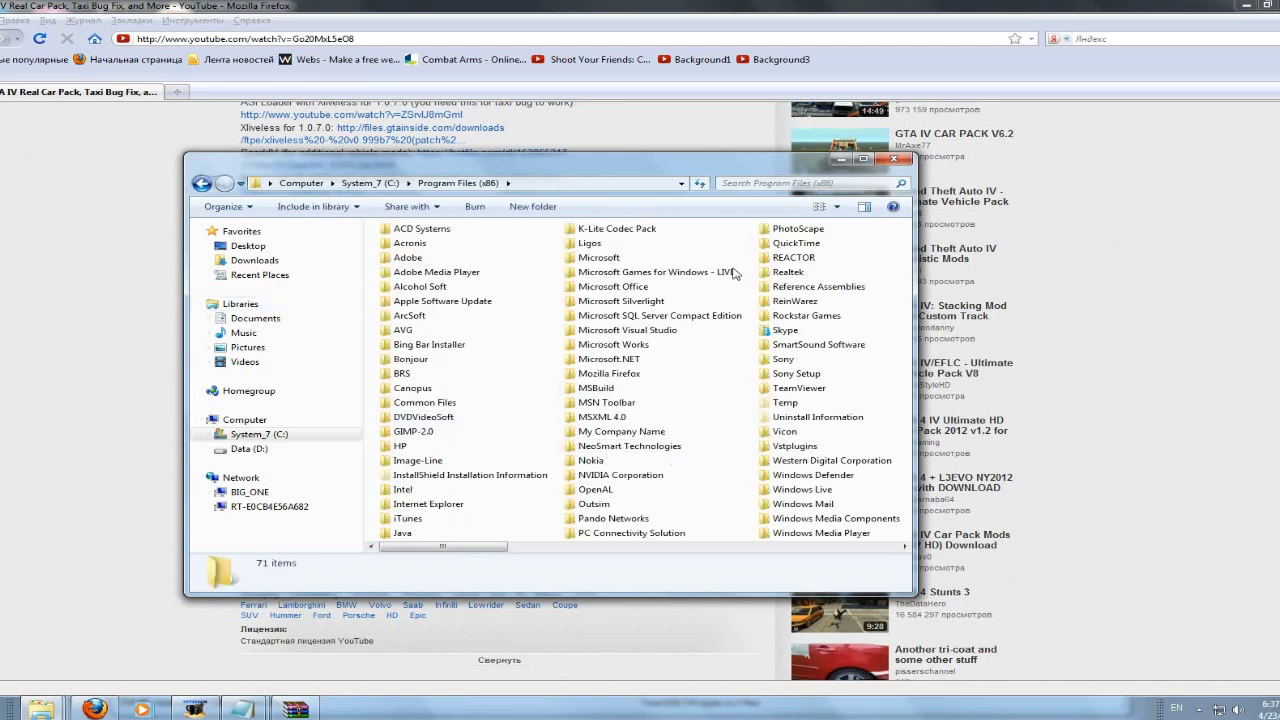
left_click(201, 183)
double_click(557, 231)
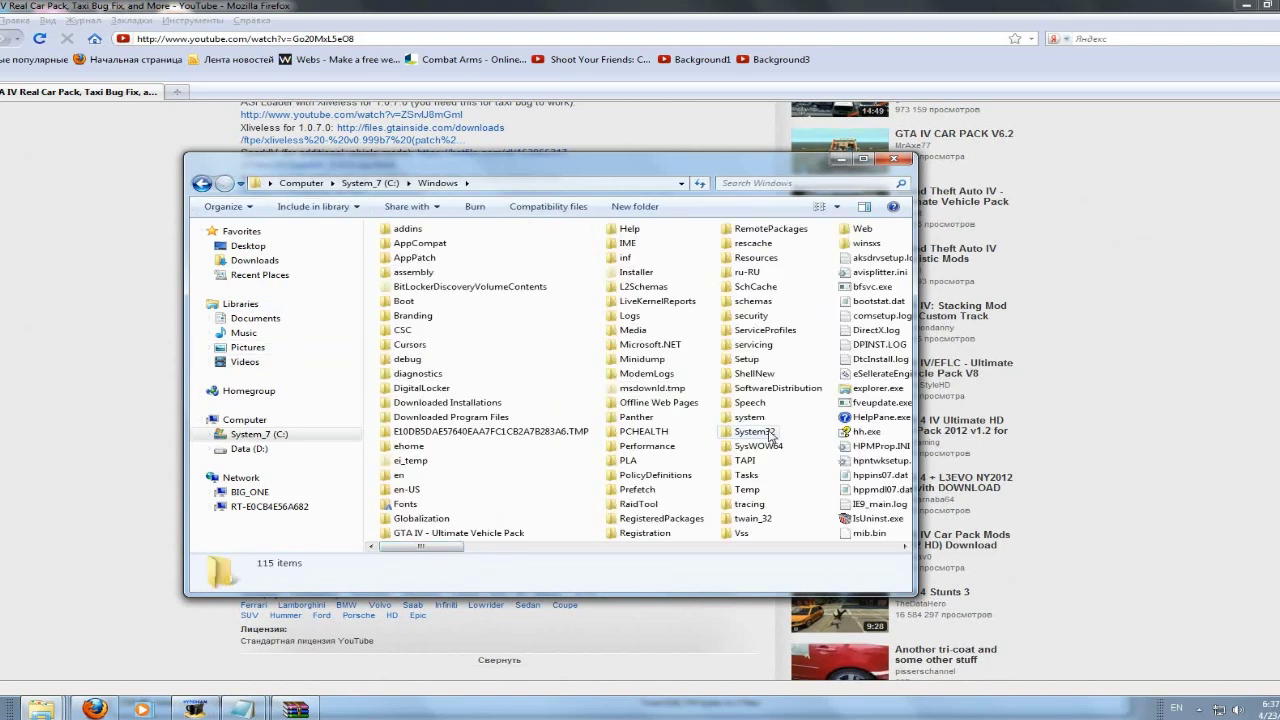
Look at the uninstaller in the GTA IV - Ultimate Vehicle Pack folder, return to Windows, and point out the Control Panel
left_click_drag(452, 549, 453, 551)
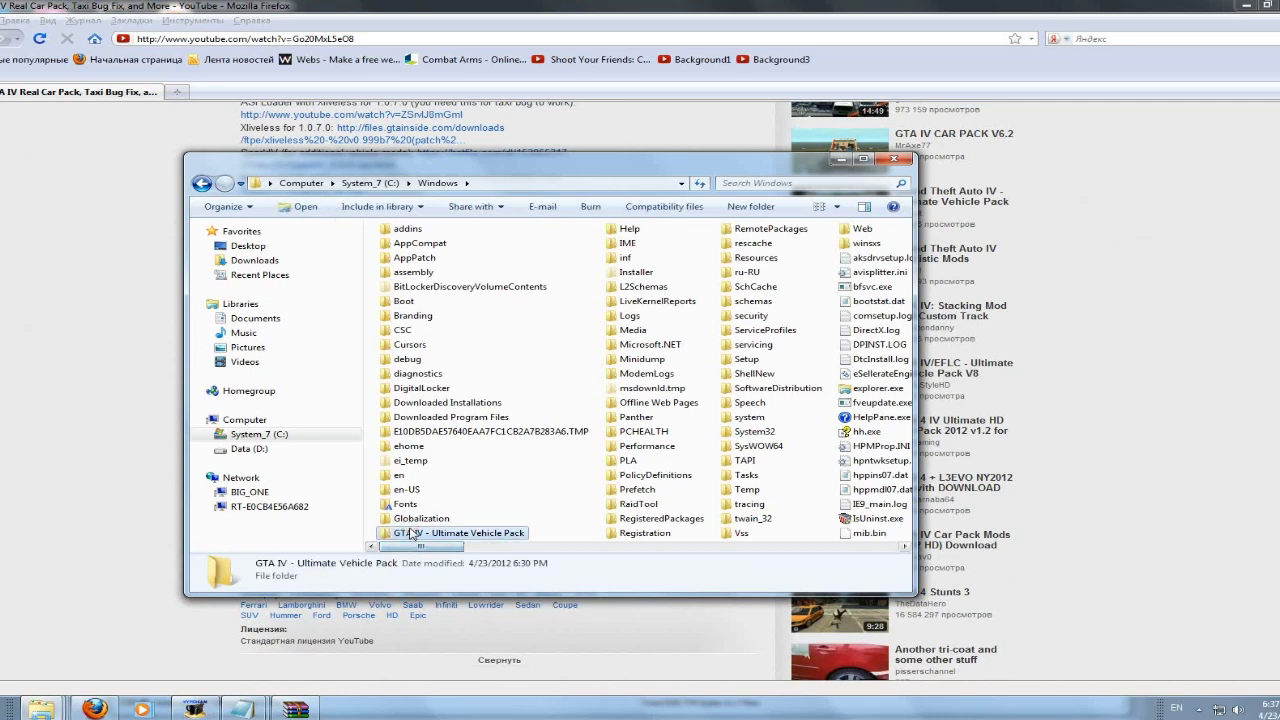
double_click(418, 532)
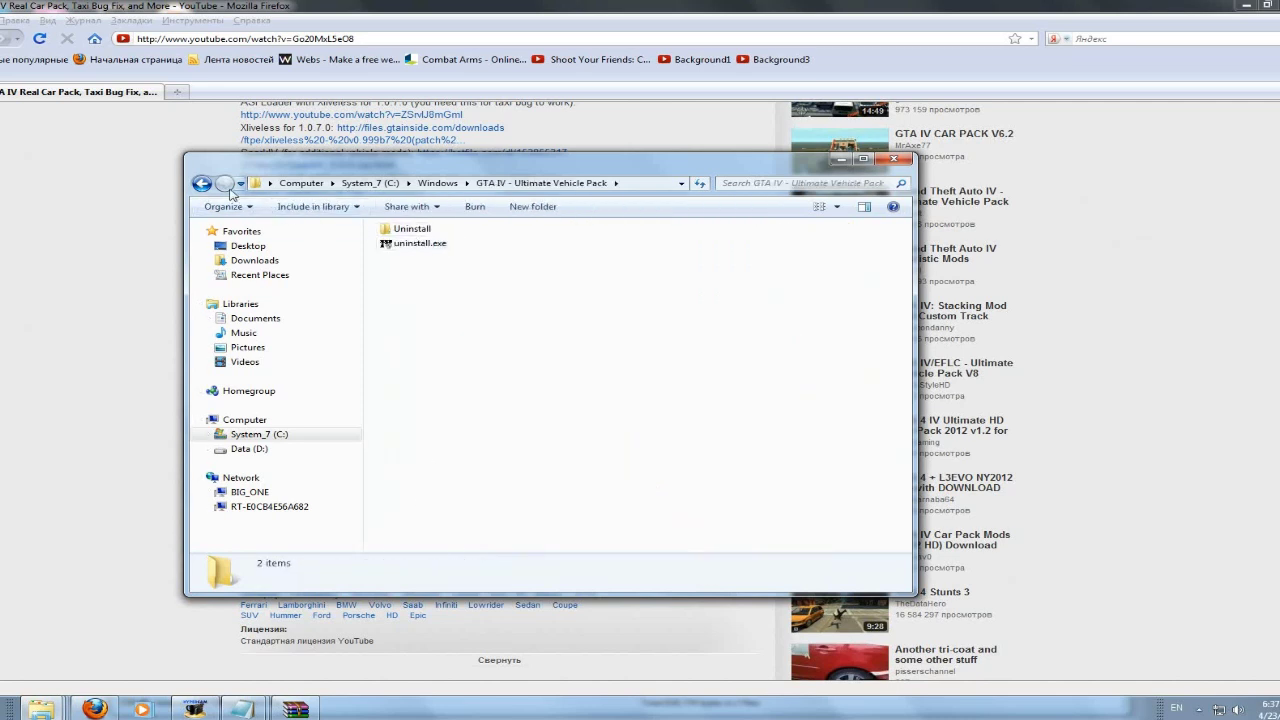
left_click(201, 184)
key("super")
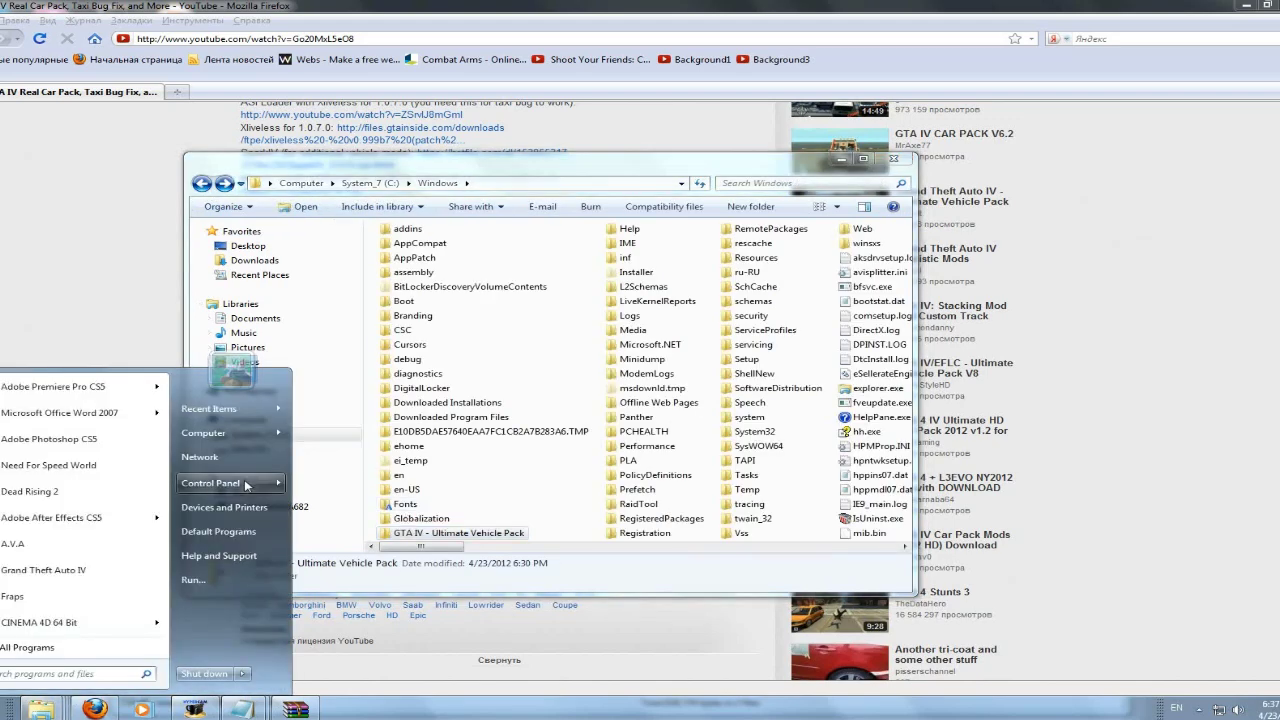
mouse_move(281, 487)
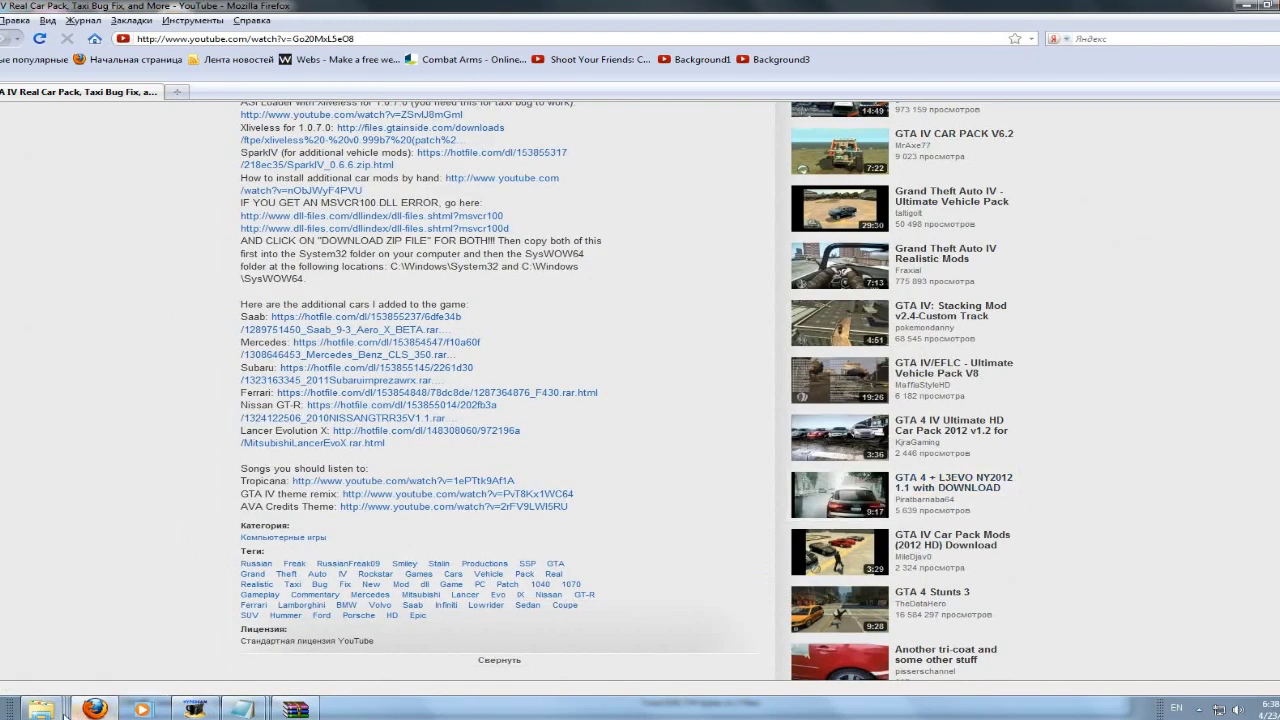
Bring back the Windows folder window and open System32 at the msvcr DLL files
mouse_move(65, 712)
left_click(430, 620)
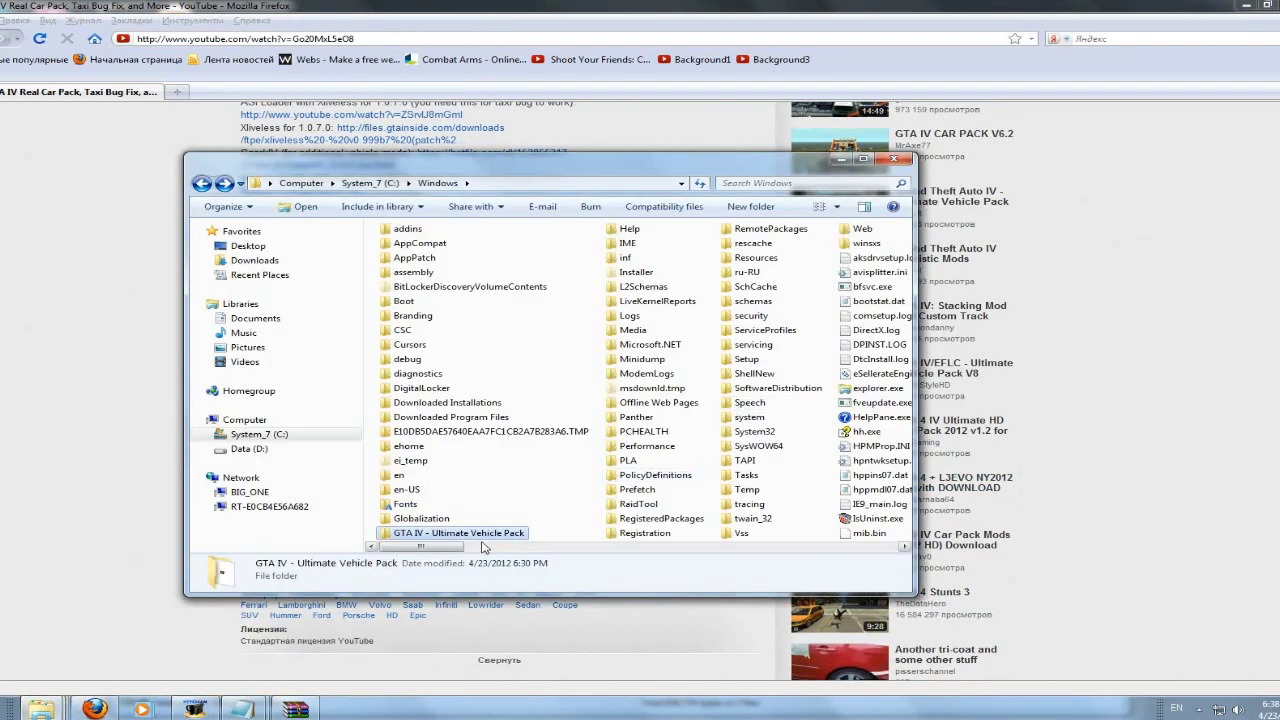
left_click_drag(462, 546, 571, 546)
left_click(535, 431)
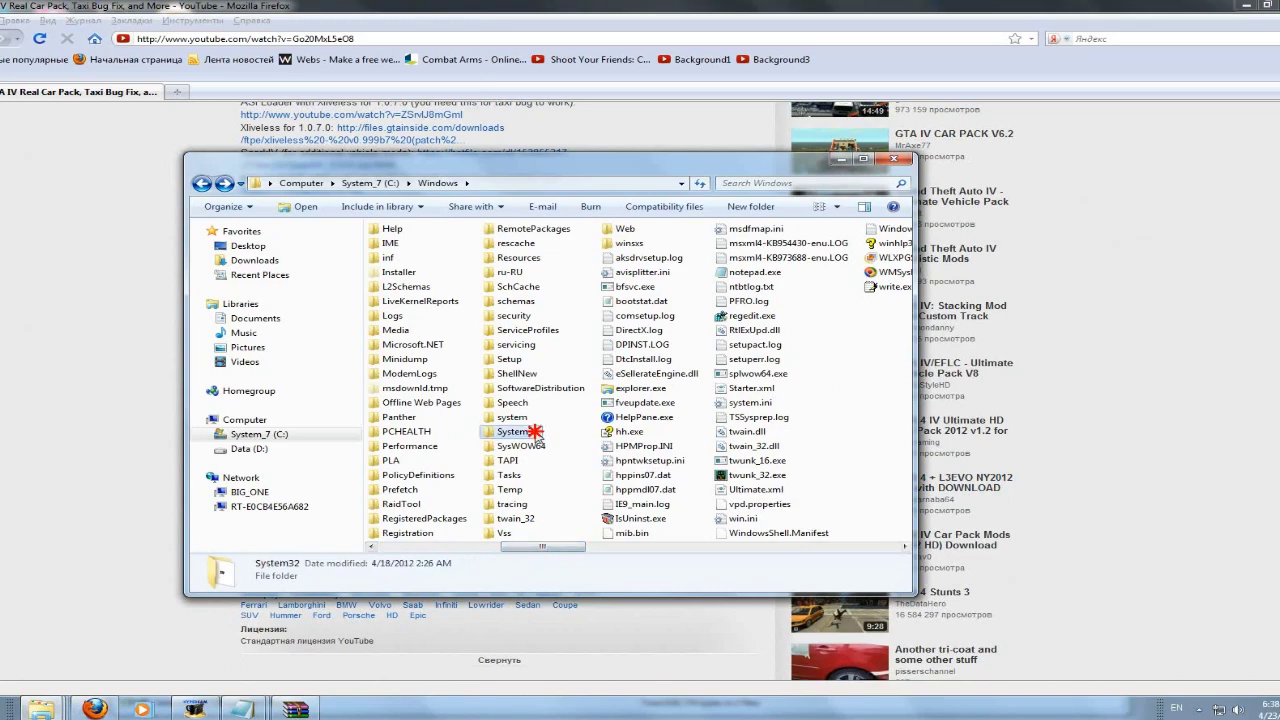
double_click(535, 431)
left_click_drag(400, 547, 656, 540)
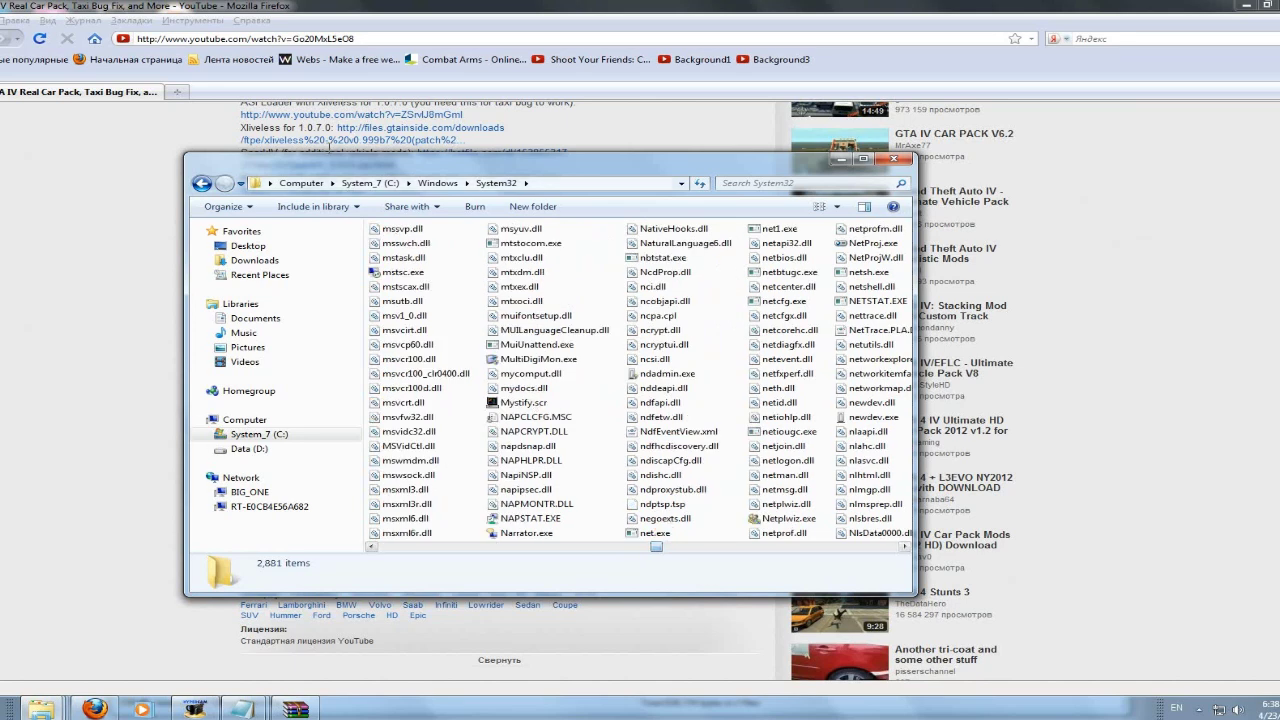
Point out msvcr100.dll and msvcr100d.dll in the System32 folder by selecting each in turn
left_click(415, 358)
left_click(471, 343)
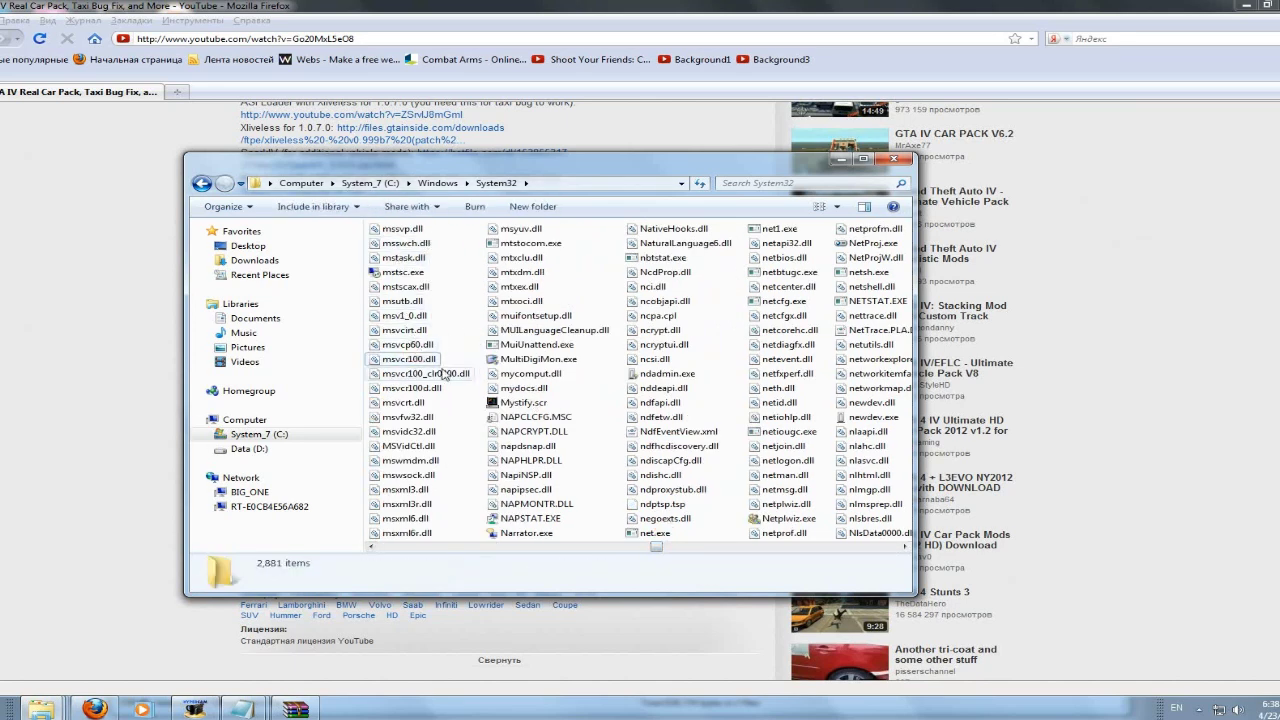
left_click(410, 388)
left_click(410, 358)
left_click(410, 388)
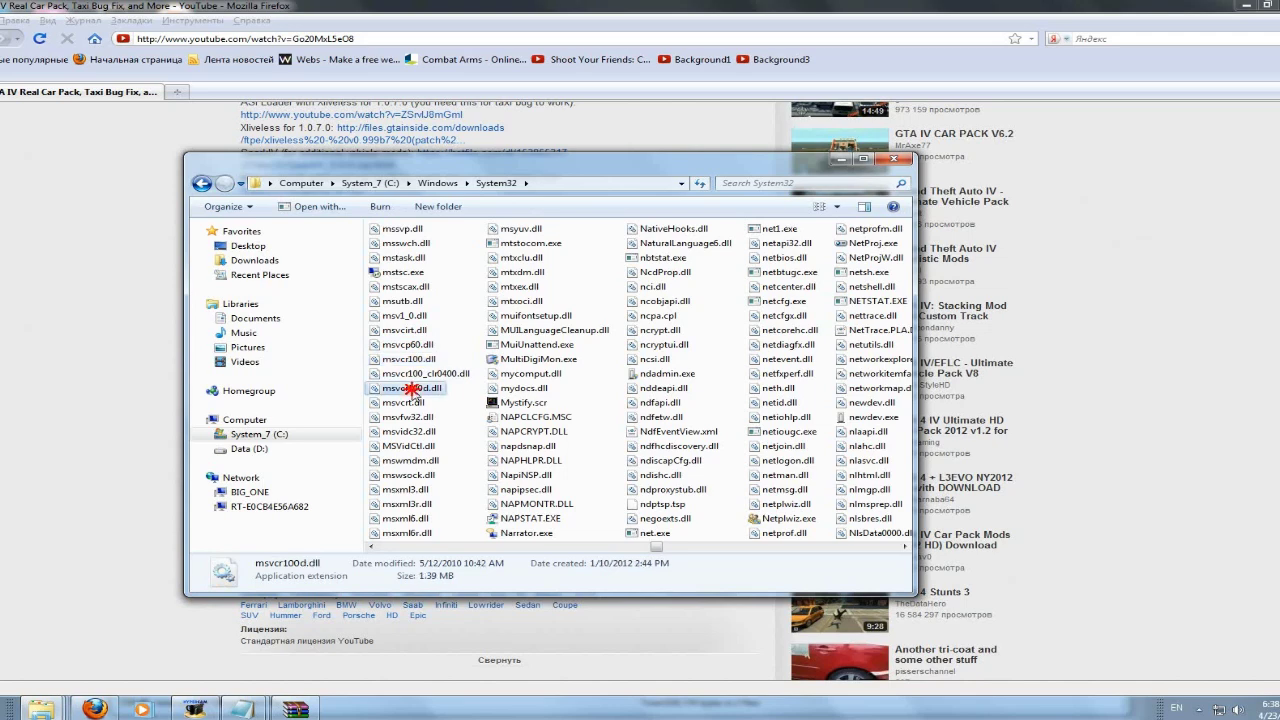
left_click(410, 358)
left_click(135, 276)
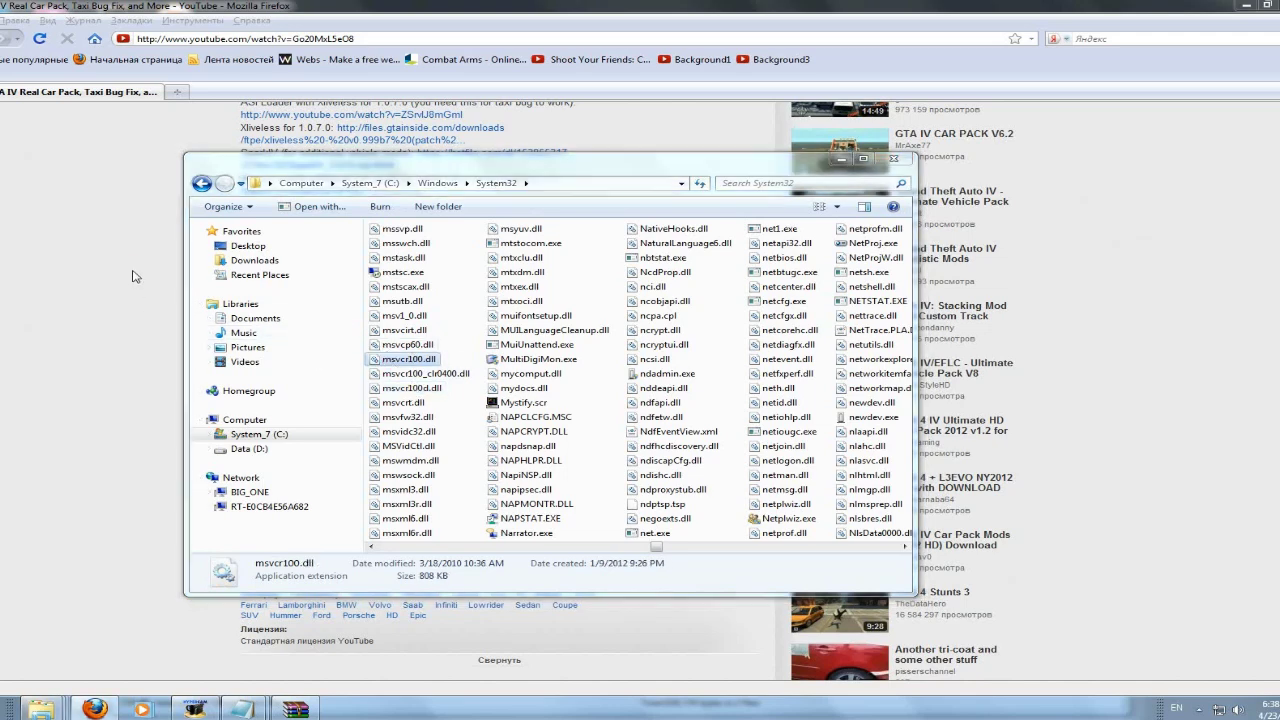
Extract msvcr100.dll from msvcr100.zip in the Downloads folder to the Desktop
mouse_move(41, 708)
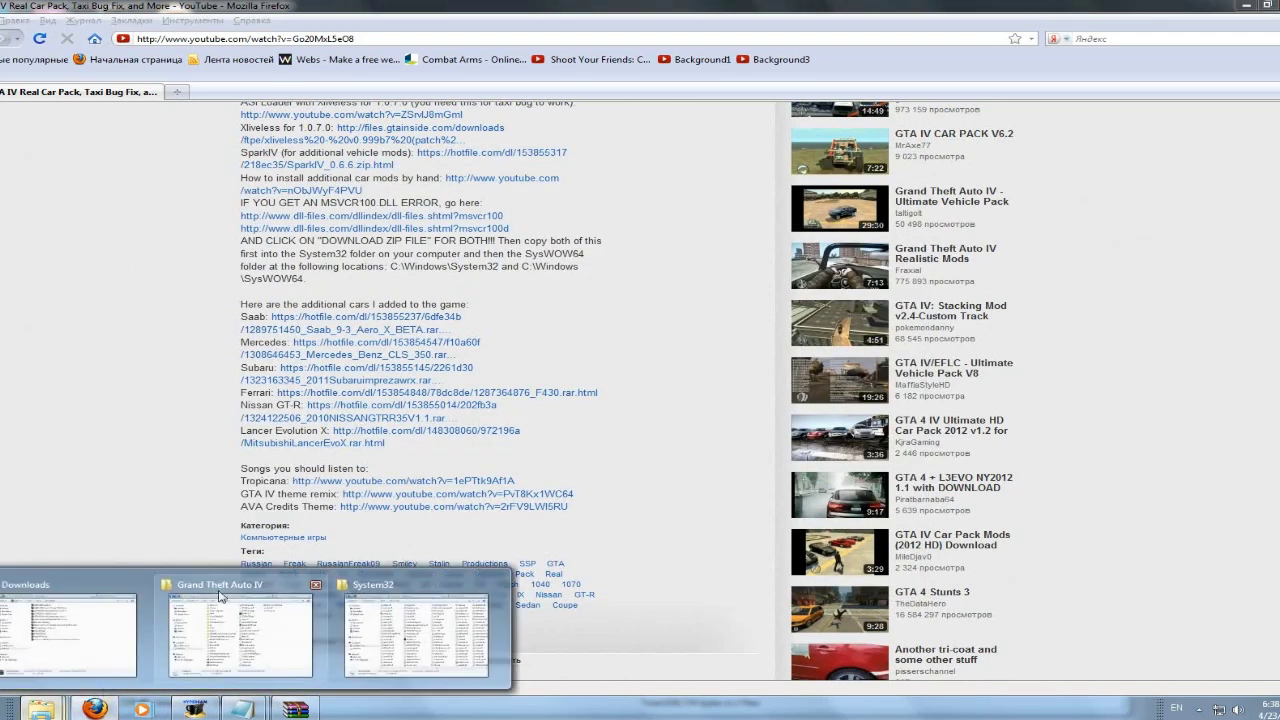
left_click(68, 630)
double_click(309, 412)
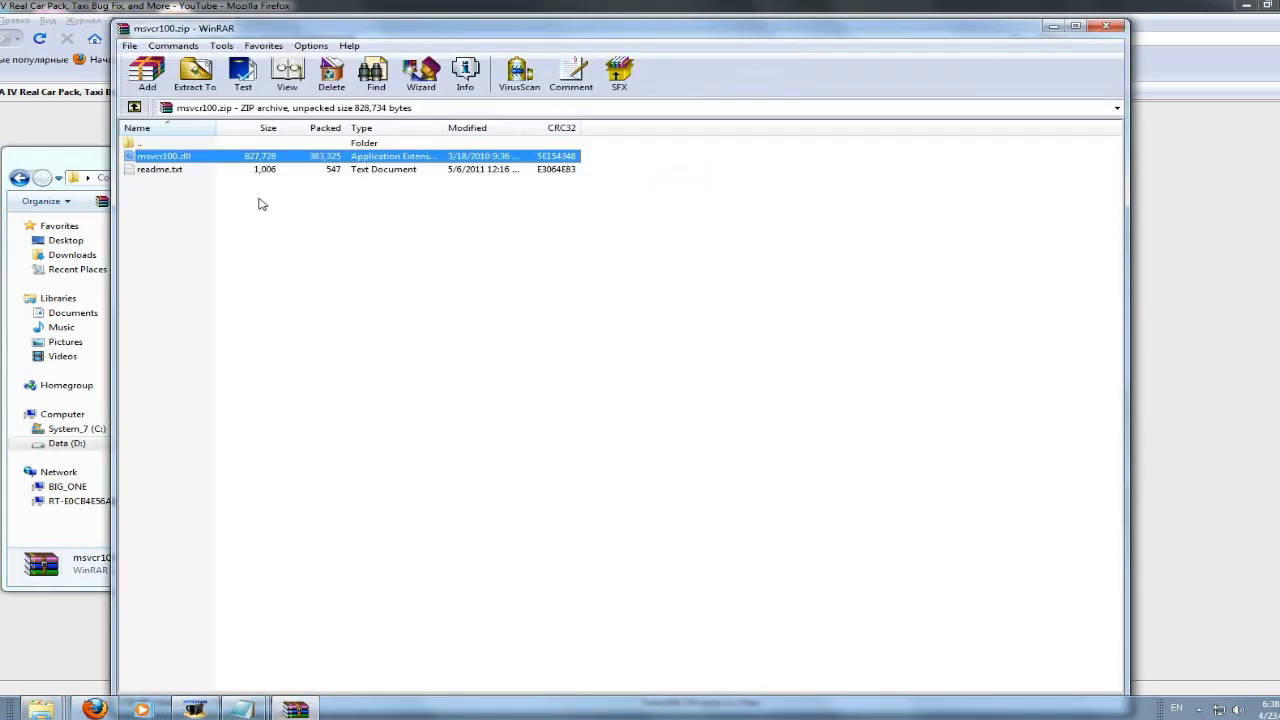
right_click(157, 157)
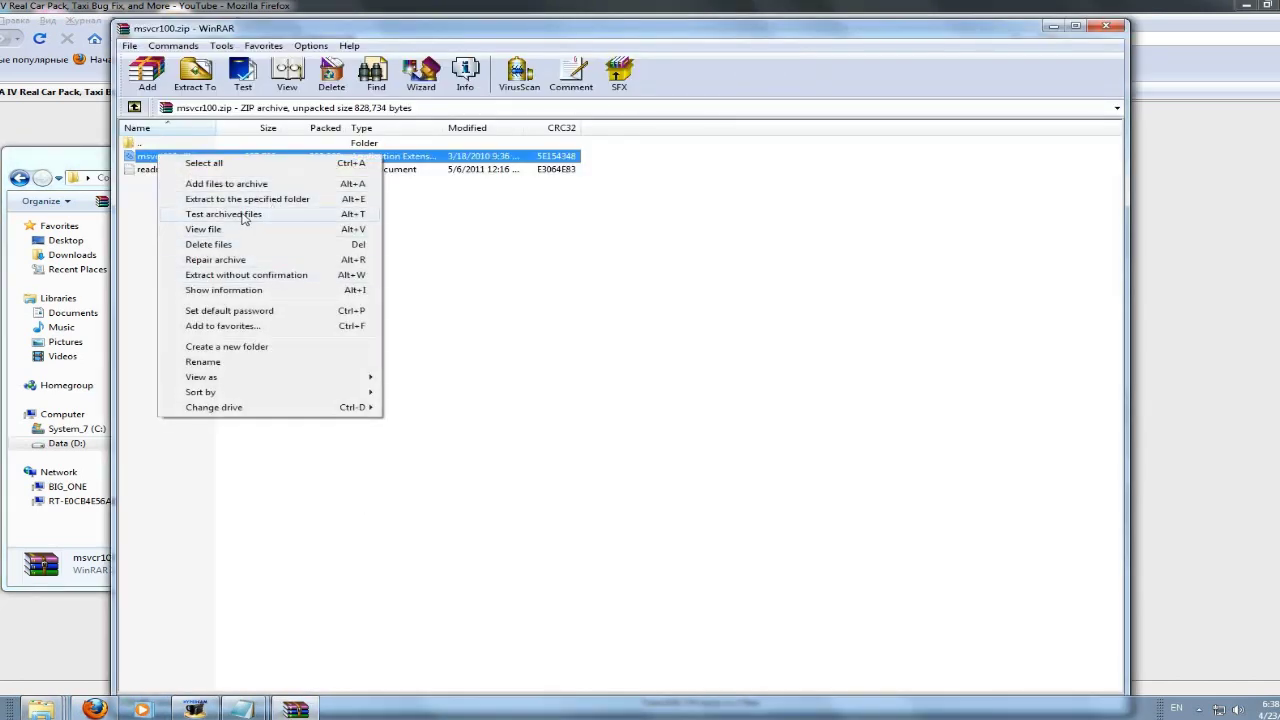
left_click(255, 201)
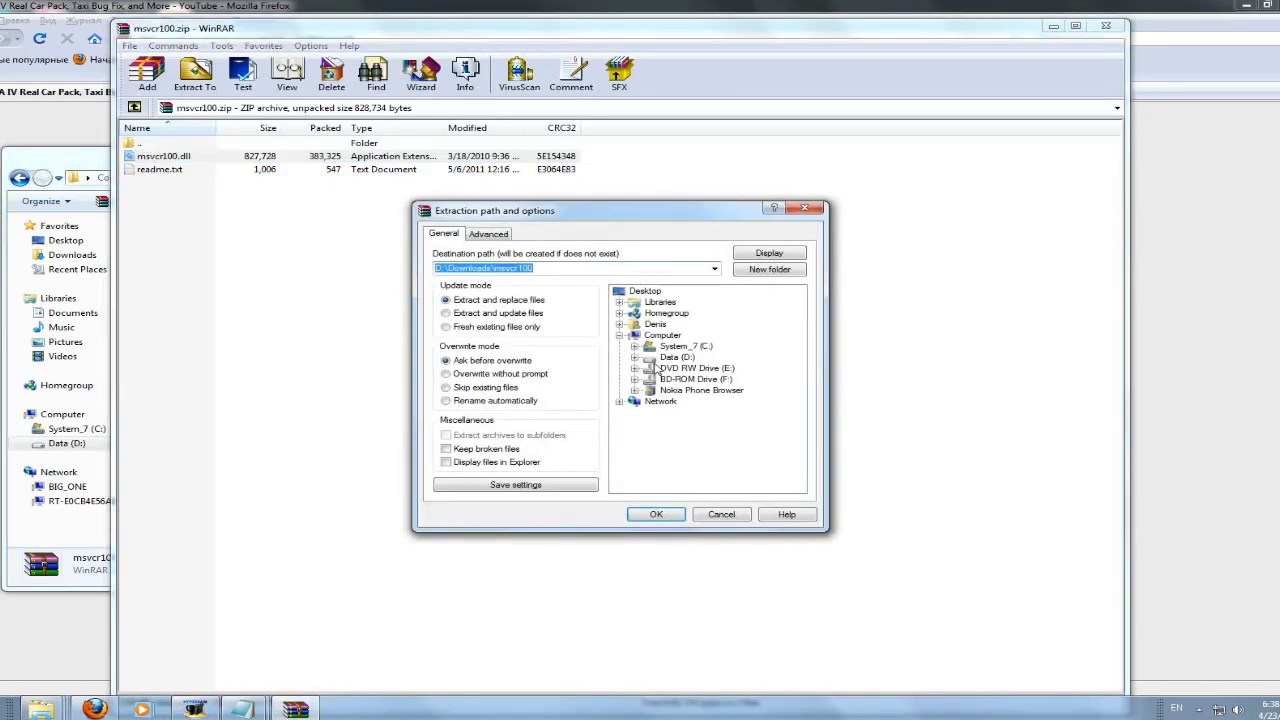
left_click(643, 291)
left_click(680, 515)
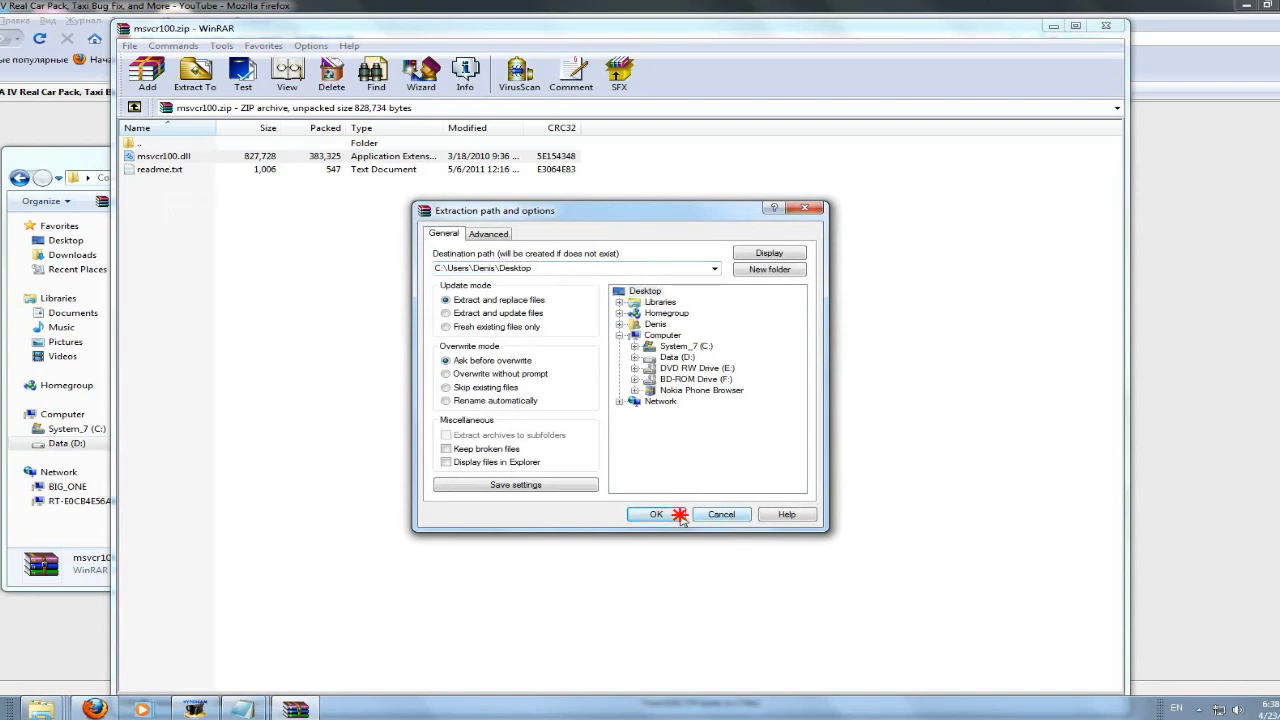
Extract msvcr100d.dll from msvcr100d.zip to the Desktop, close the archive, and move the Downloads folder window clear of the desktop files
left_click(134, 107)
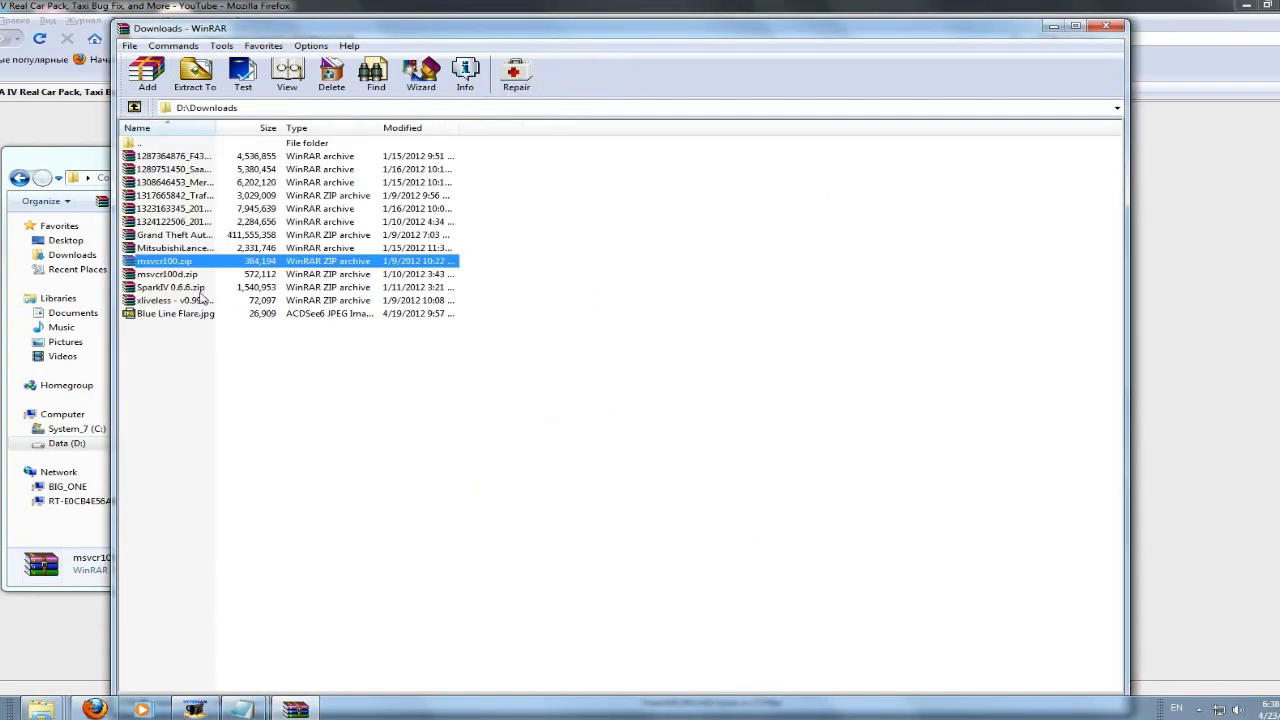
double_click(172, 275)
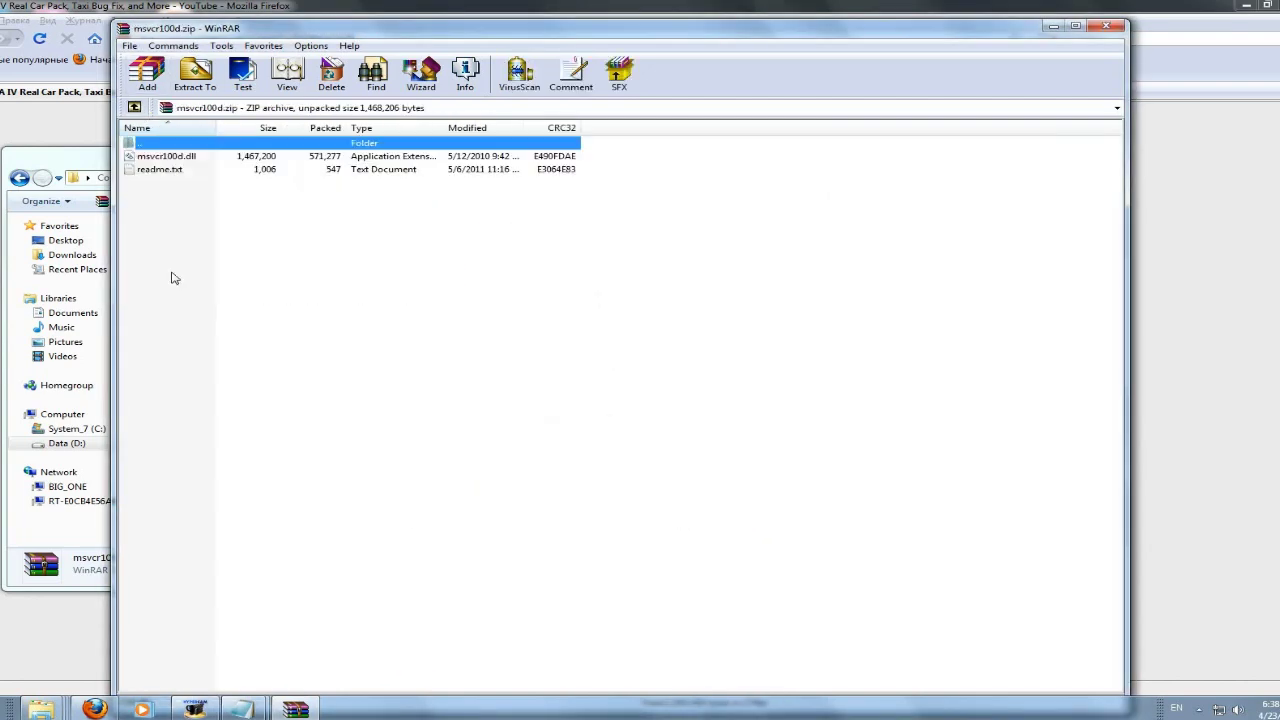
left_click(170, 158)
right_click(170, 158)
left_click(256, 202)
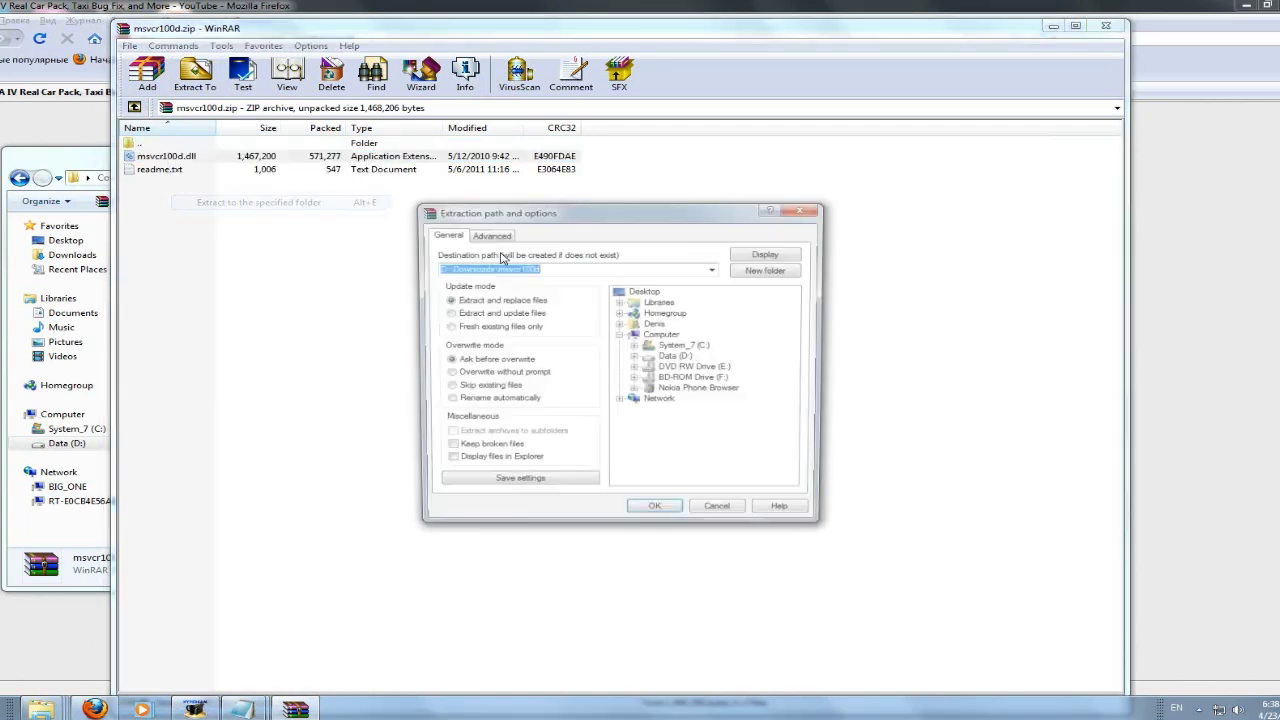
left_click(645, 291)
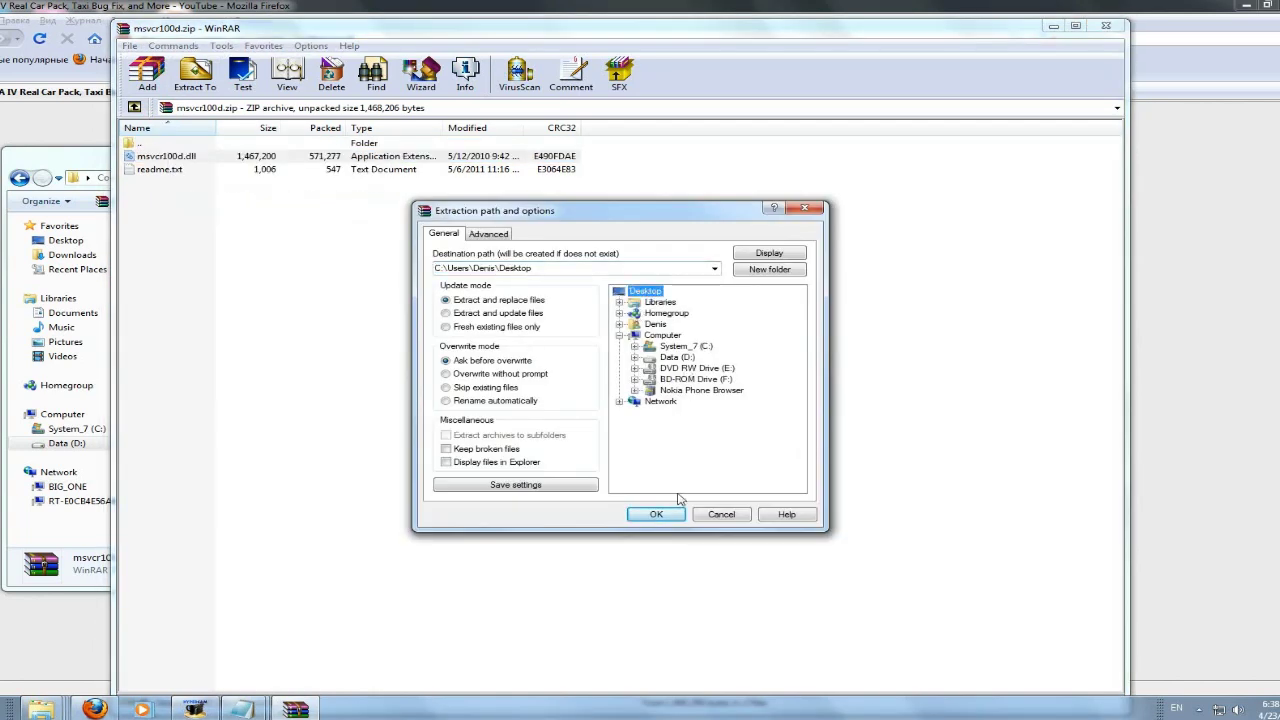
left_click(668, 513)
left_click(1105, 27)
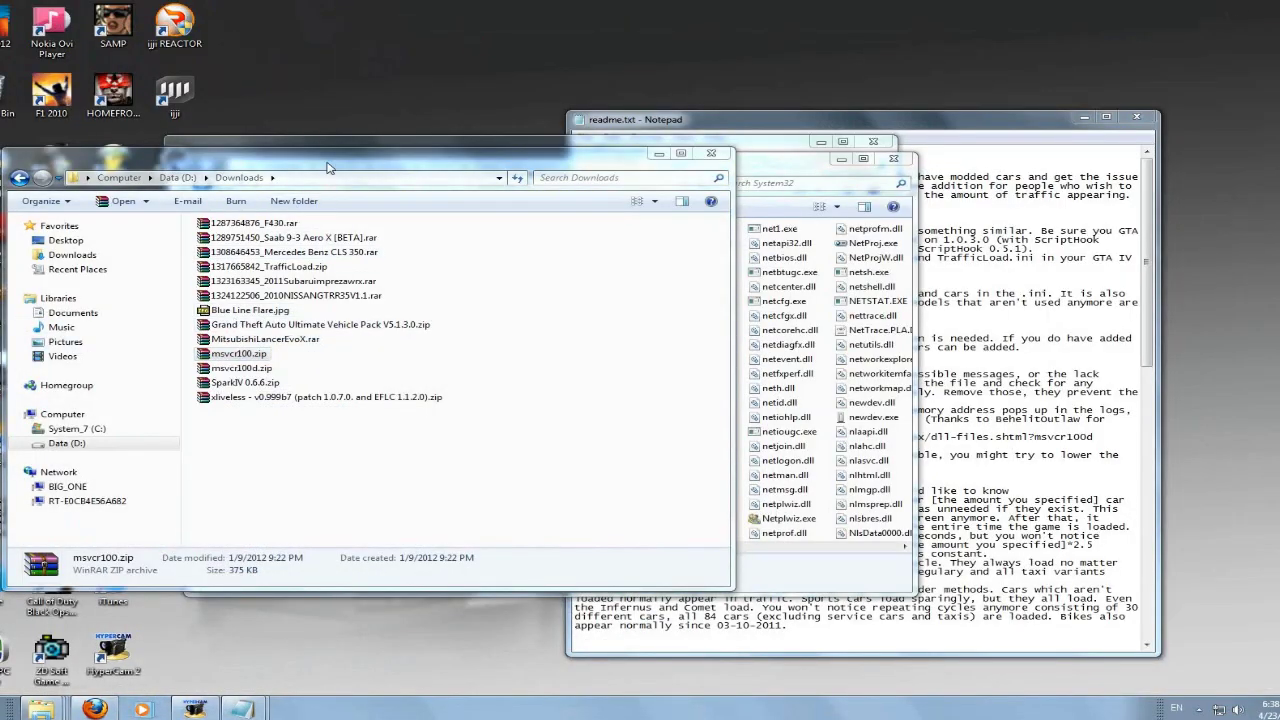
left_click_drag(330, 165, 650, 183)
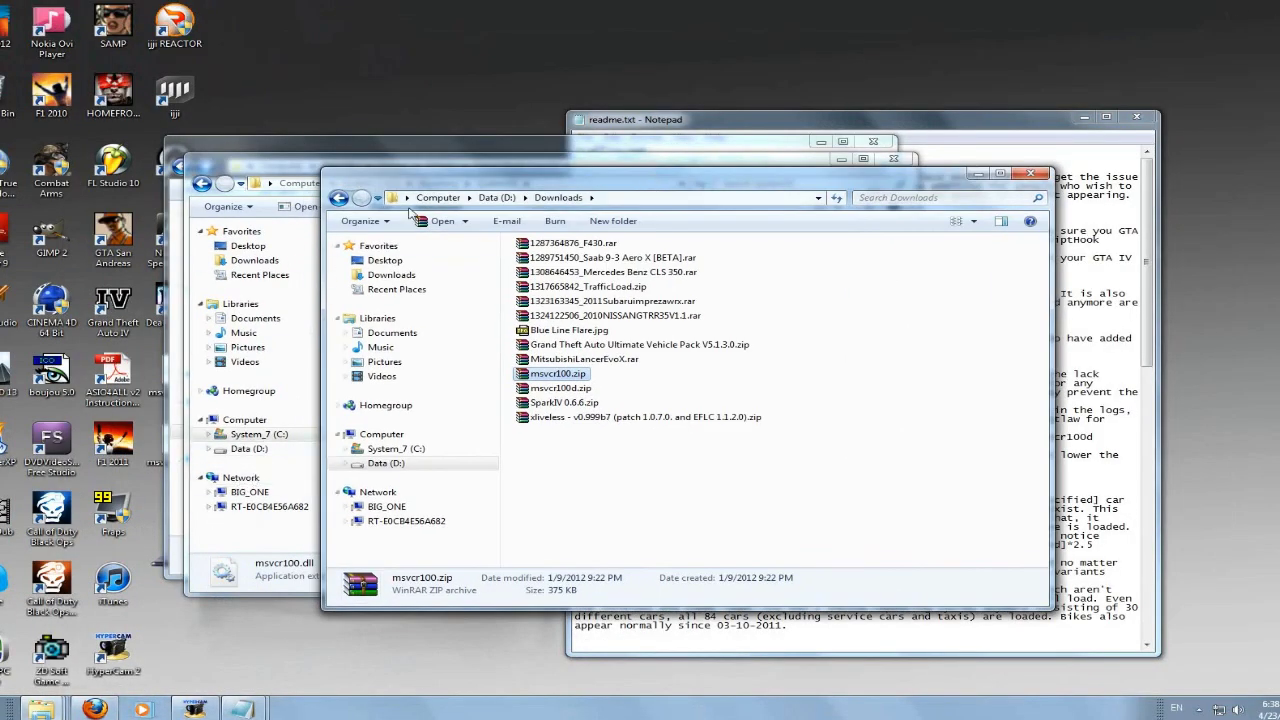
Switch to Firefox, highlight the description's instruction to copy both DLLs into System32 and SysWOW64, and return to the Downloads folder window
left_click(94, 708)
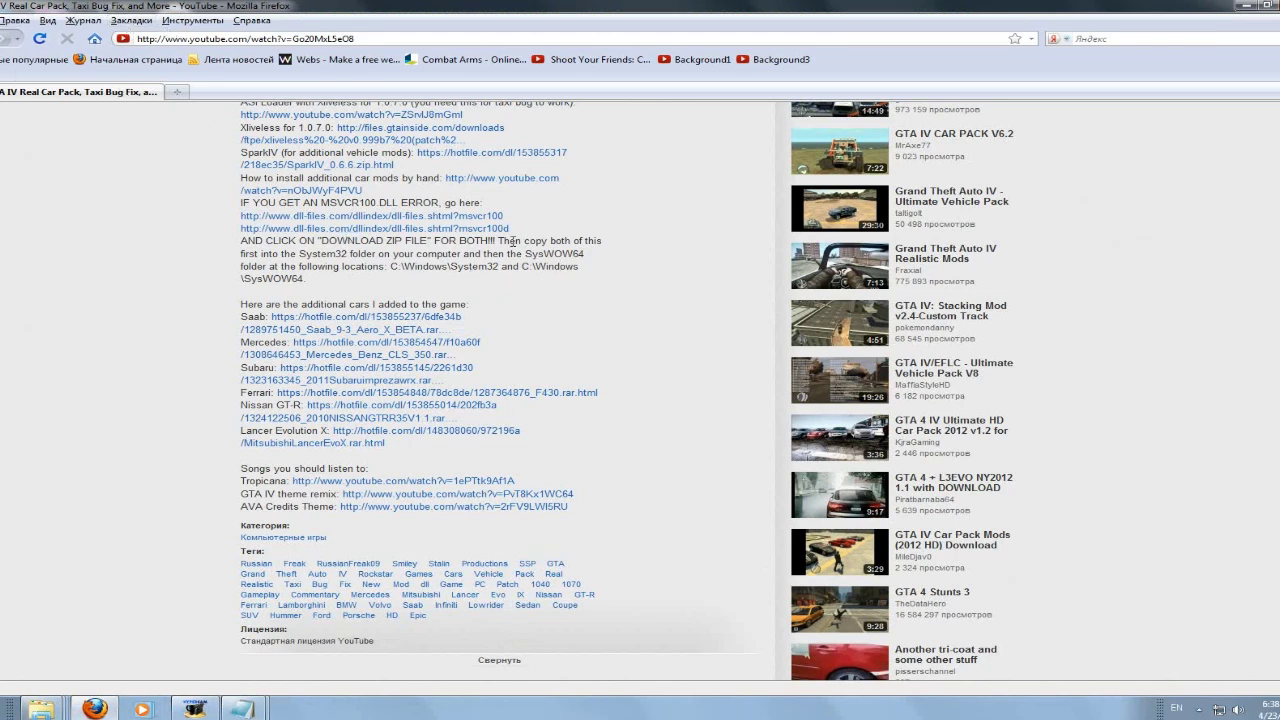
left_click_drag(498, 241, 388, 268)
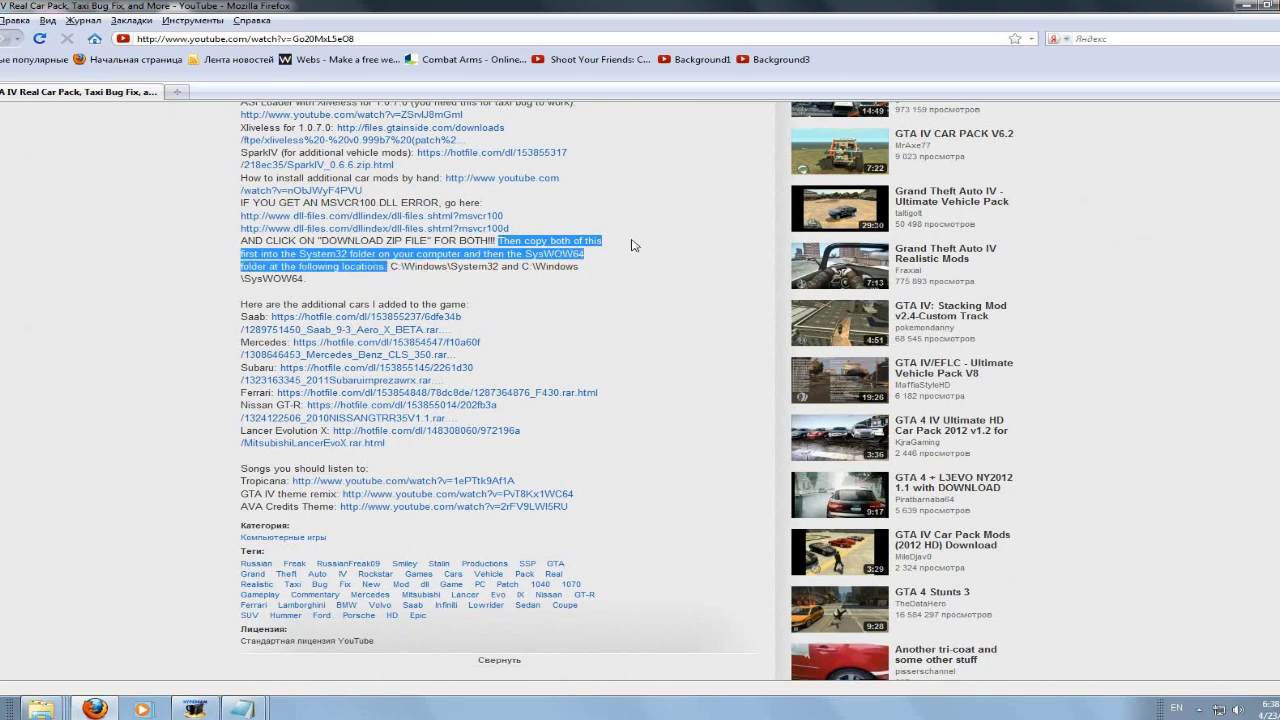
left_click(186, 278)
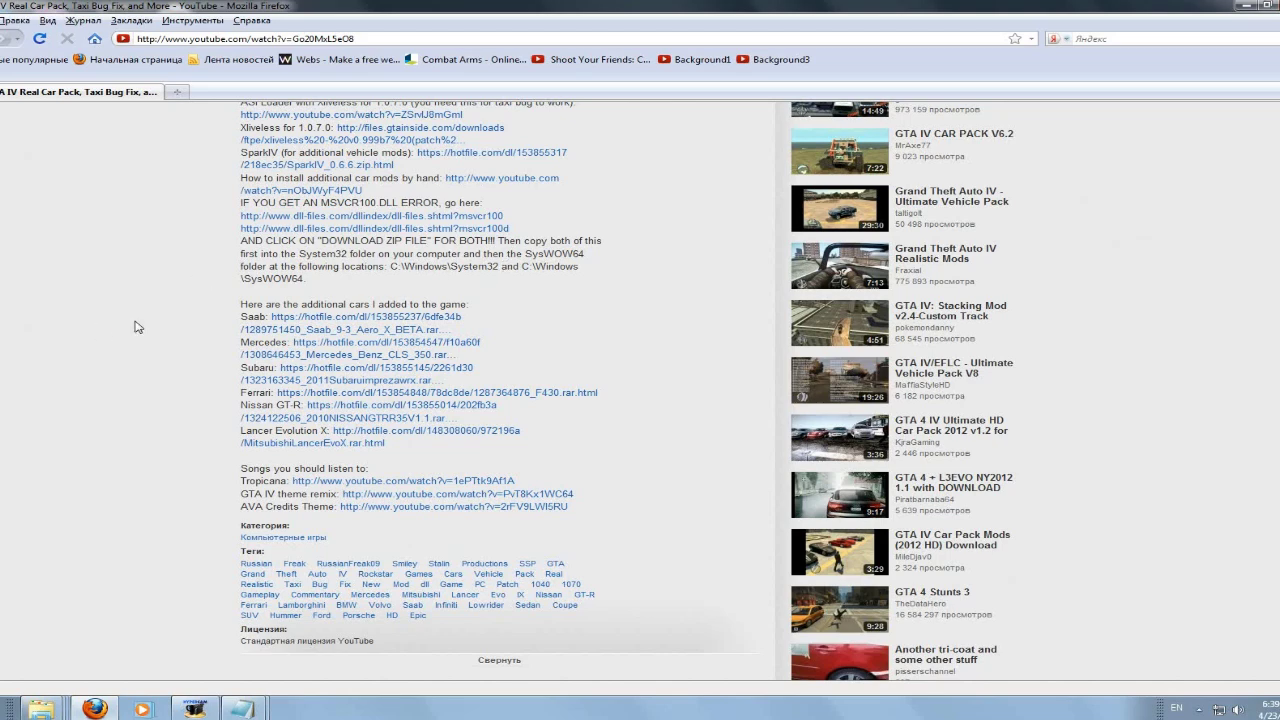
left_click(41, 708)
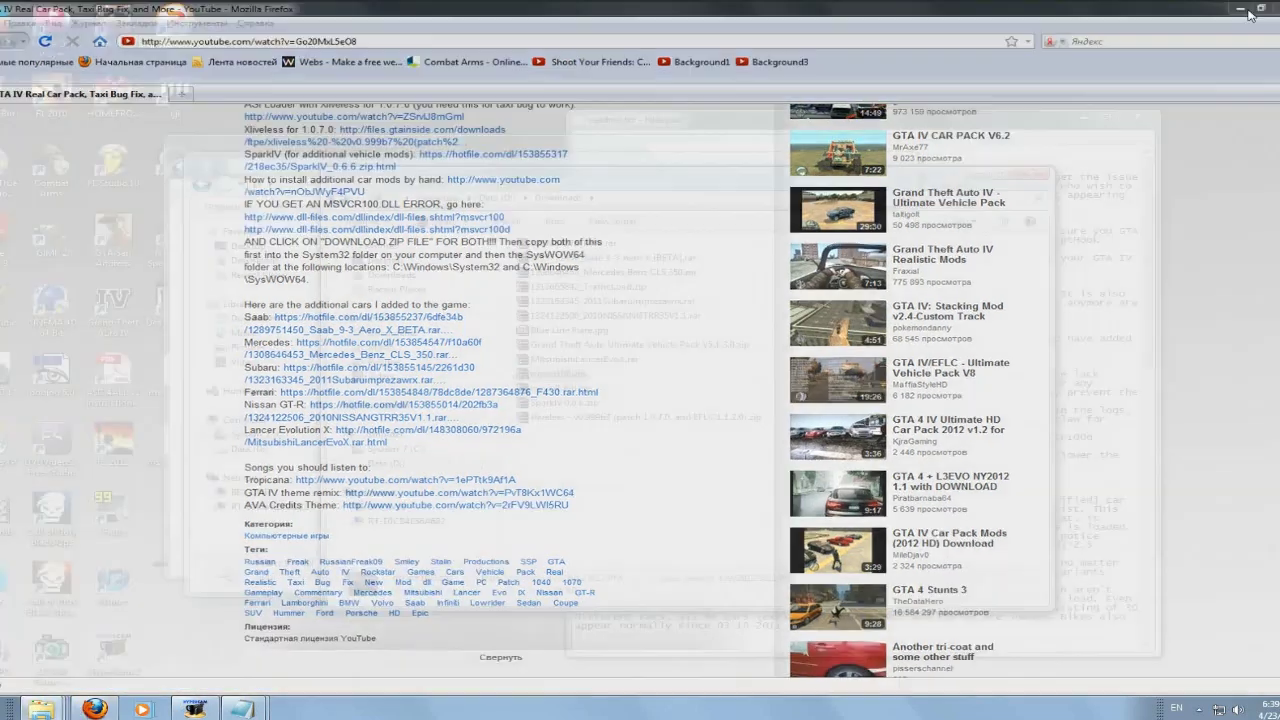
left_click(70, 635)
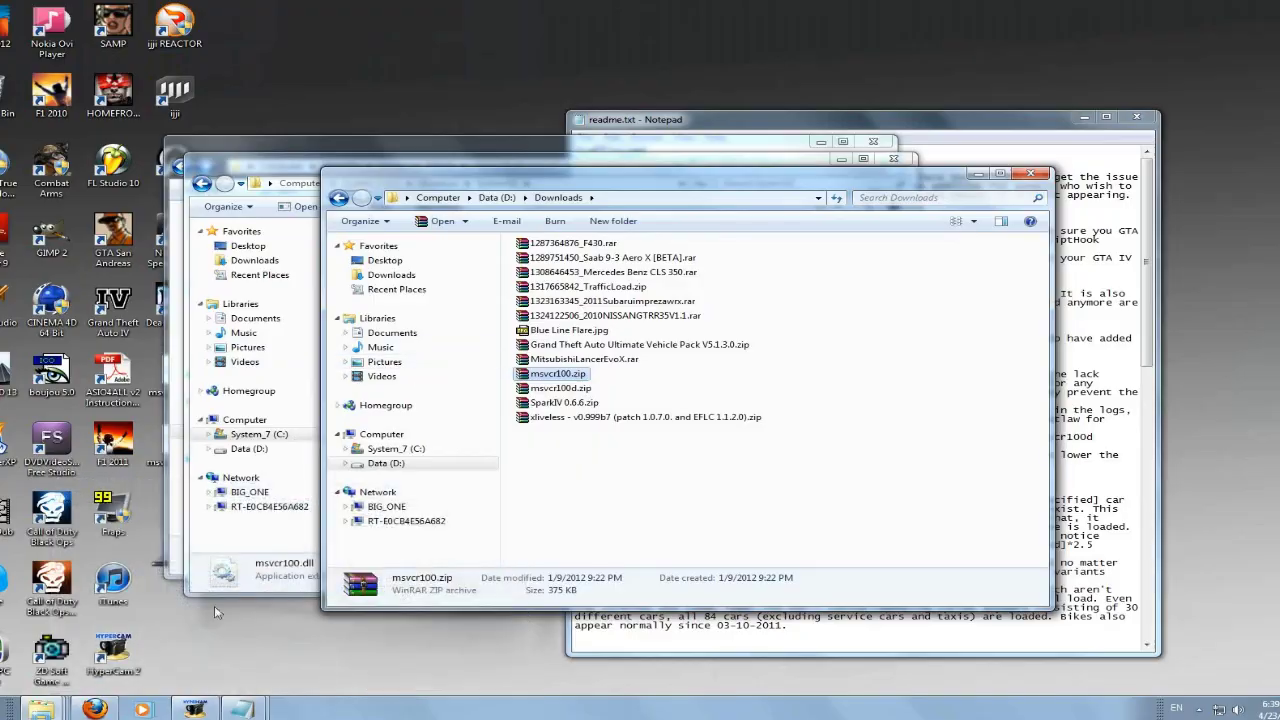